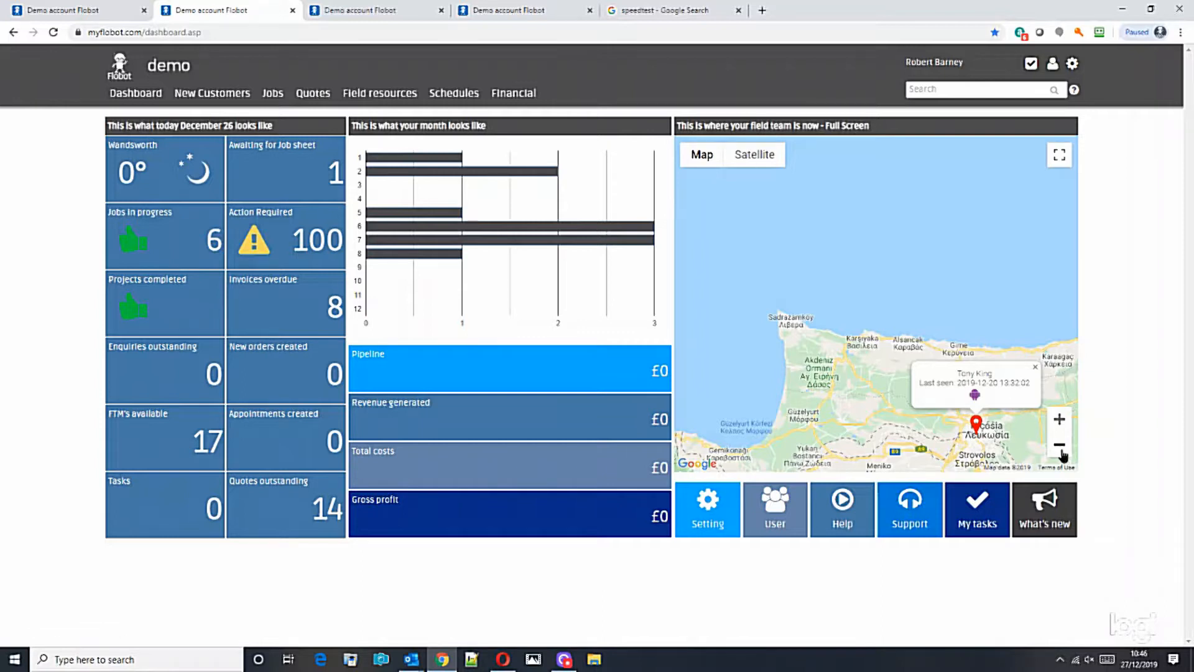
Zoom the field-team map out from Cyprus and pan it across to western Europe.
click(1060, 445)
click(1060, 446)
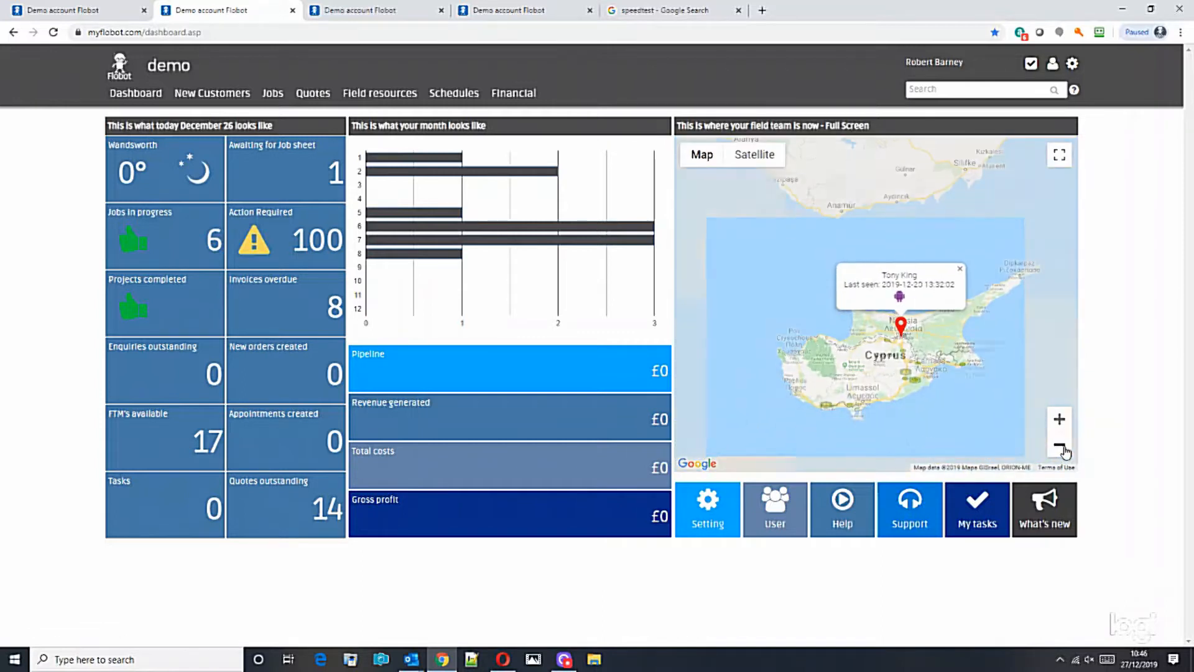
click(1060, 446)
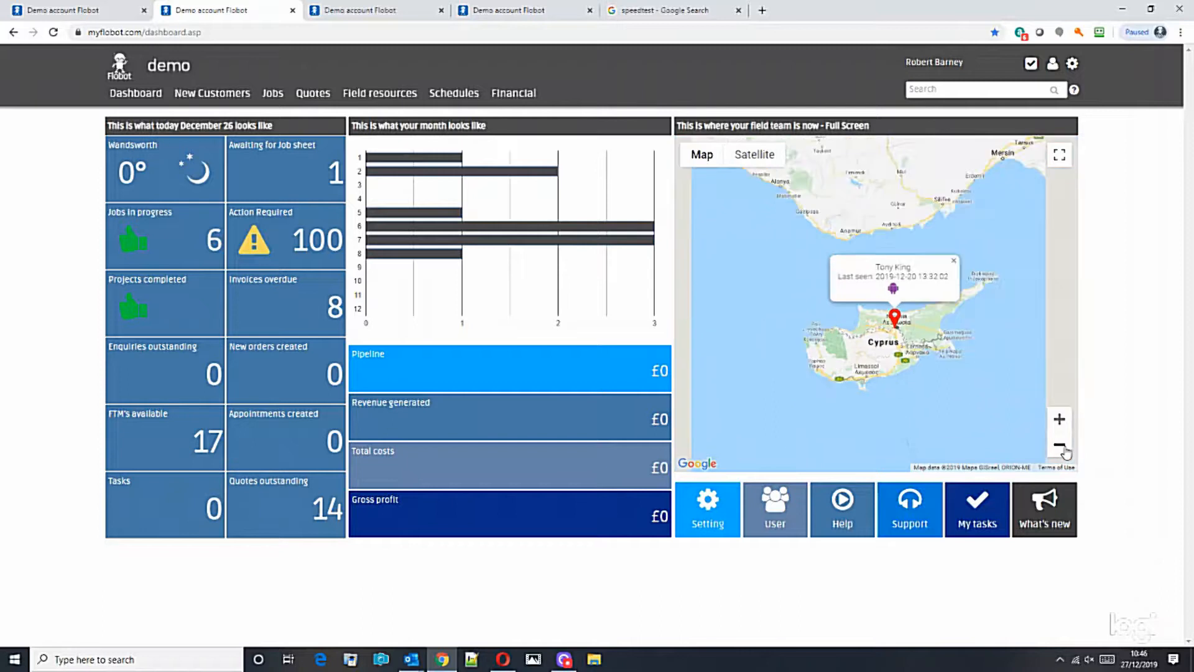
click(1060, 445)
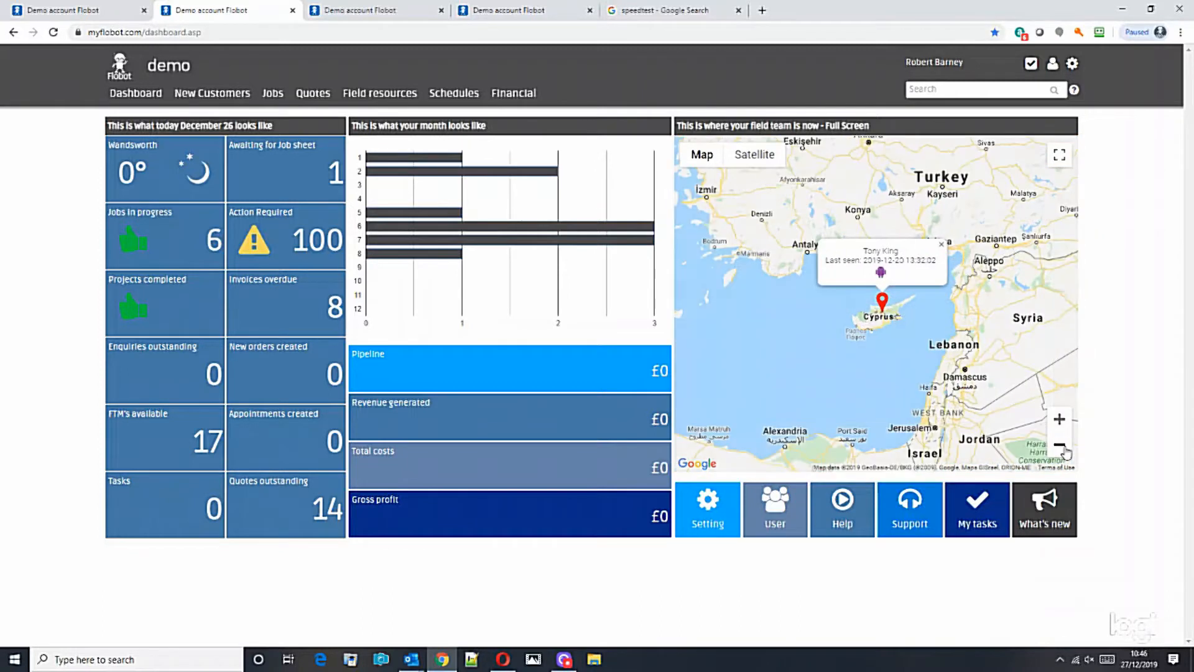
click(1060, 445)
click(1060, 445)
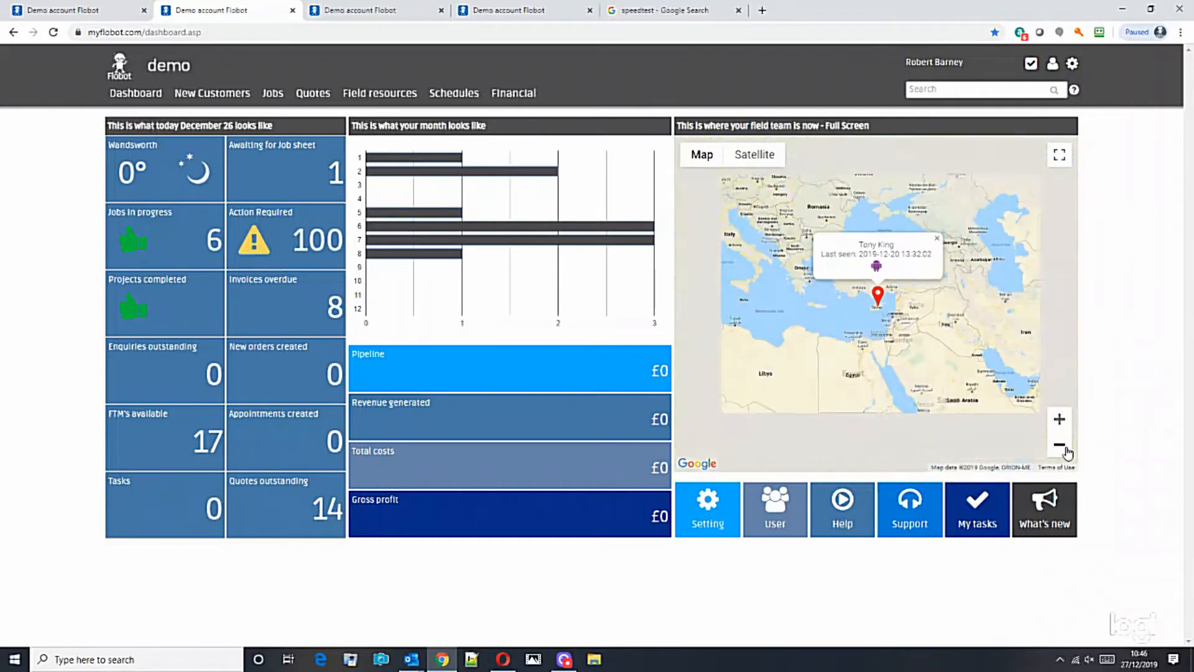
drag(889, 362, 949, 428)
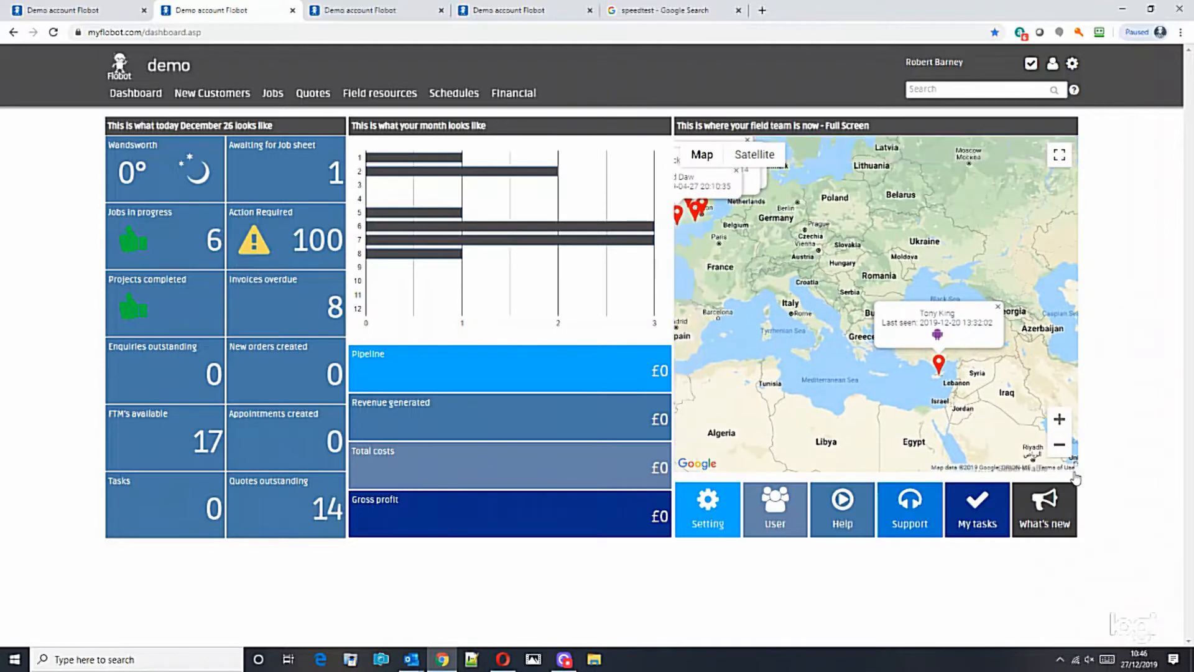
click(1060, 446)
drag(816, 330, 937, 362)
Zoom the map back in and centre it on southern England and Ireland.
click(1060, 418)
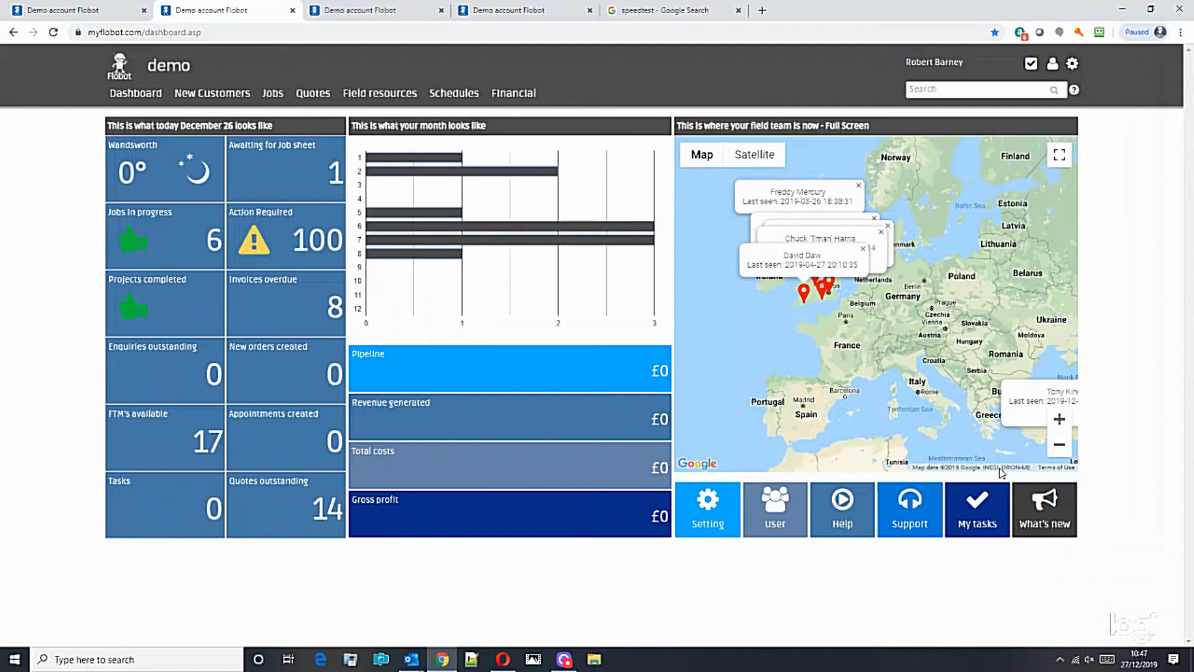
click(1061, 421)
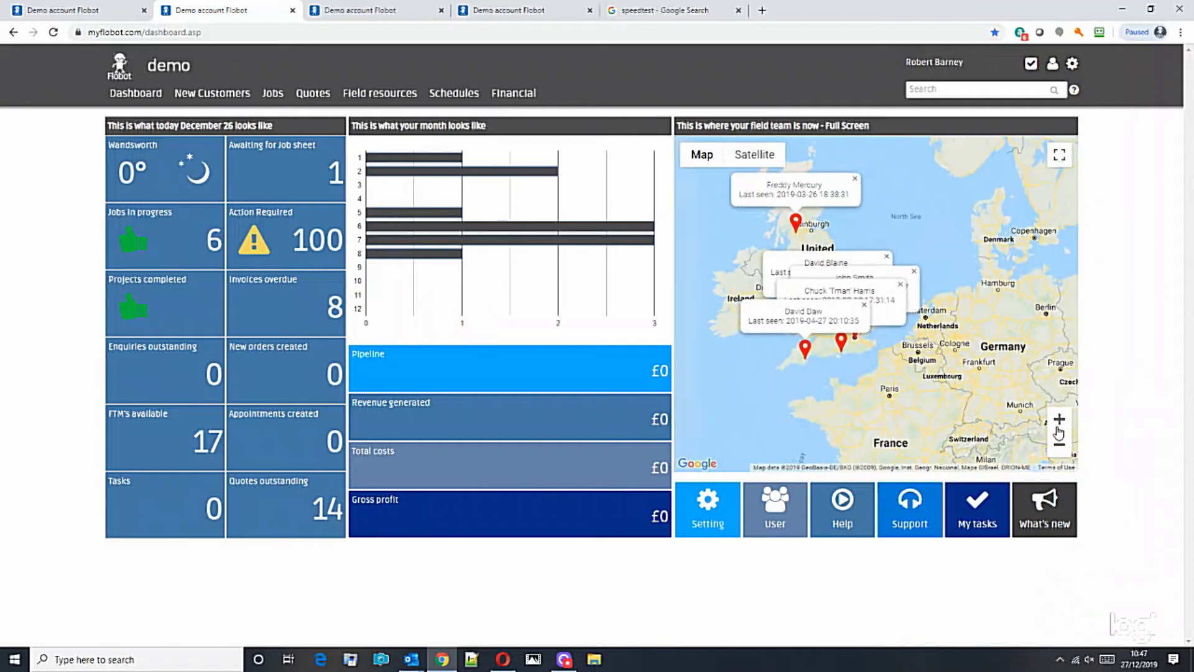
click(1061, 420)
drag(999, 391, 1012, 406)
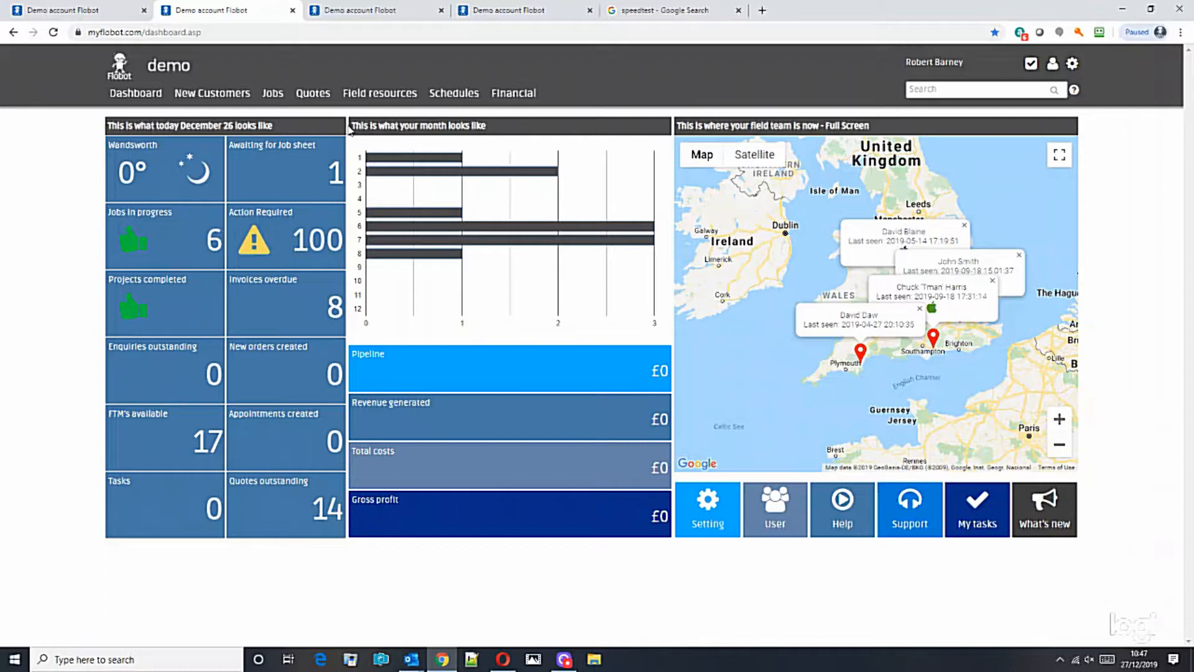
On the Add enquiry page, set the customer profile to Homeowner.
click(377, 17)
click(505, 11)
scroll(768, 225, up, 6)
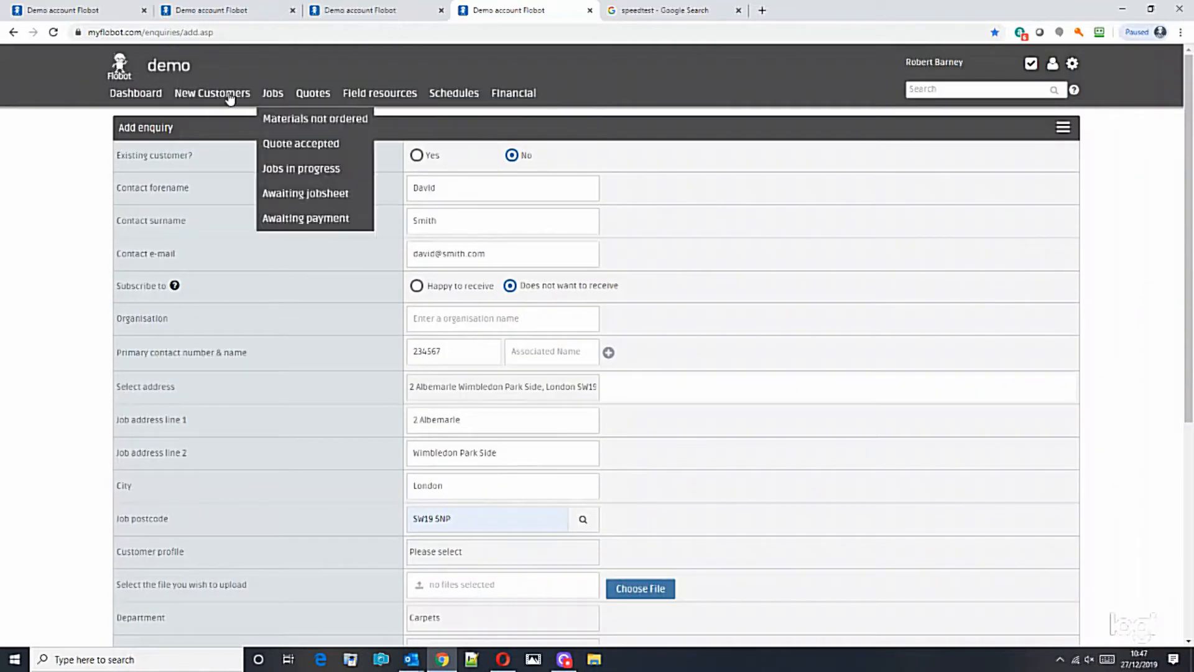
click(544, 219)
scroll(375, 85, down, 1)
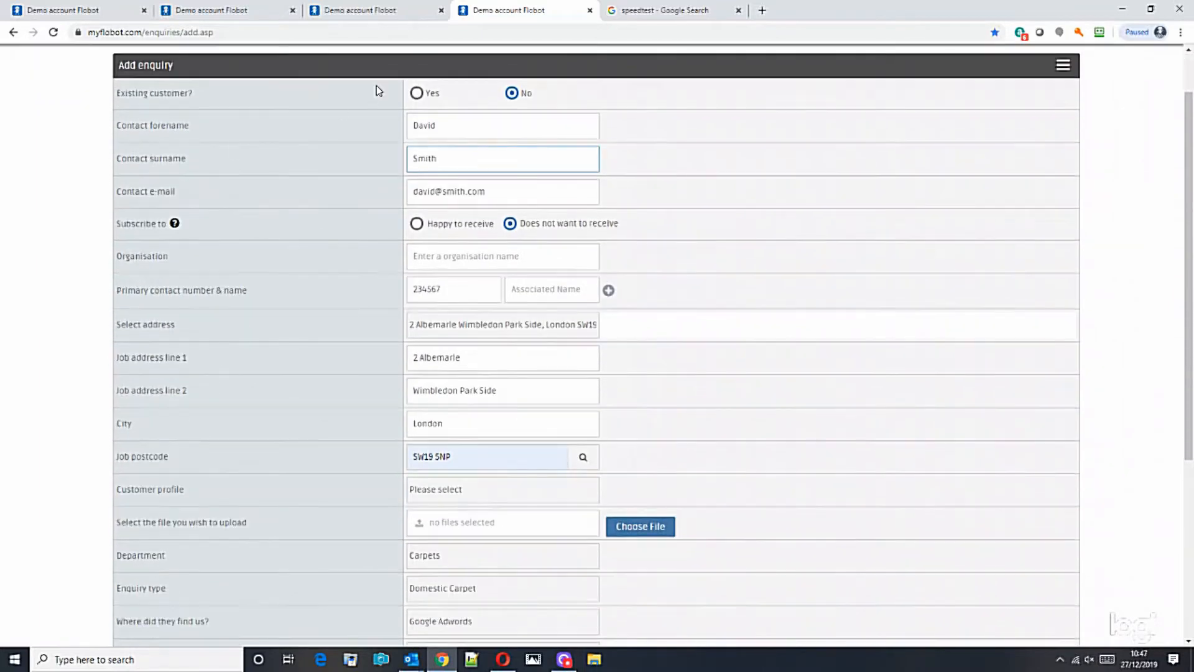
scroll(720, 329, down, 3)
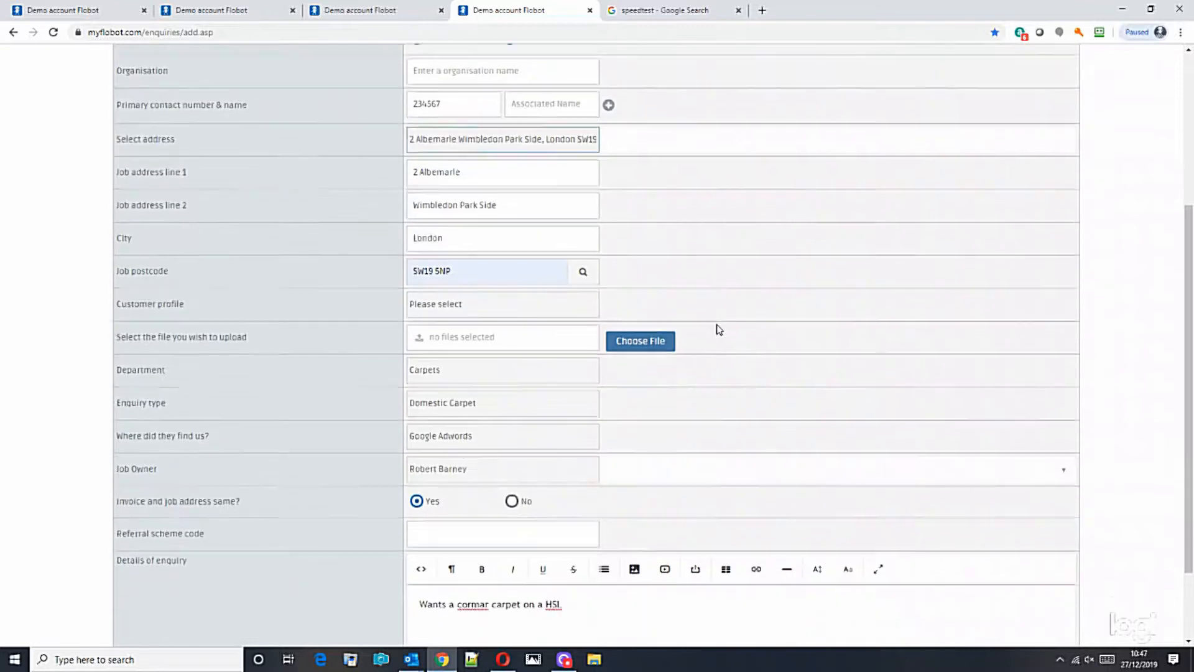
scroll(720, 330, down, 2)
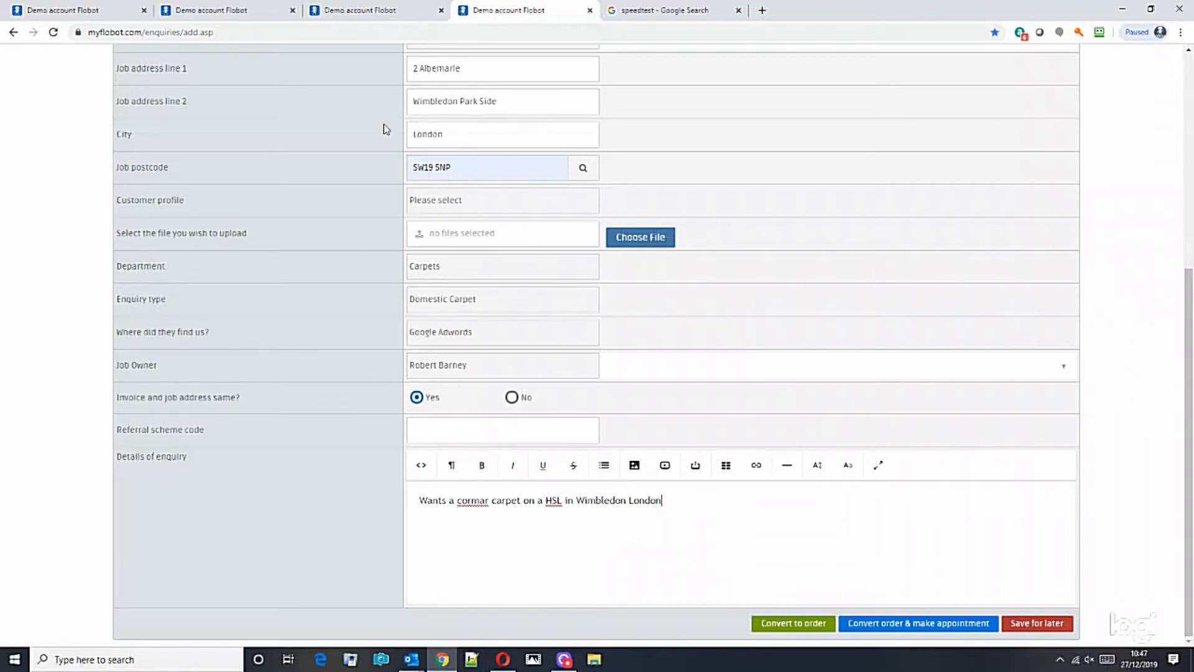
click(430, 203)
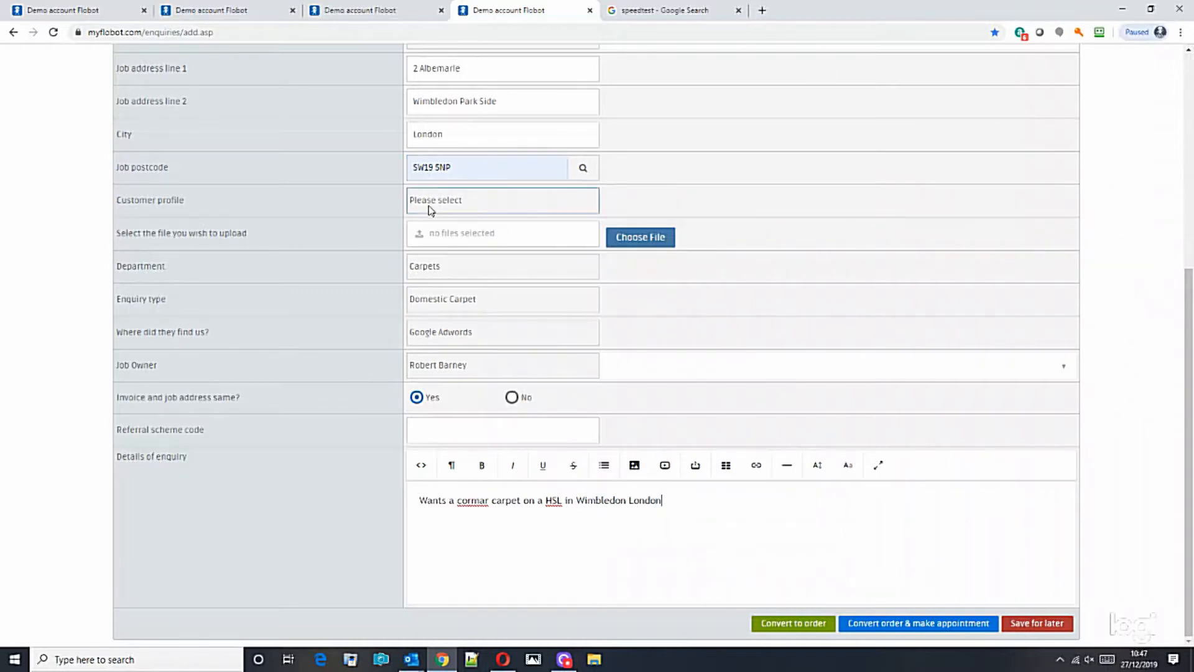
click(443, 230)
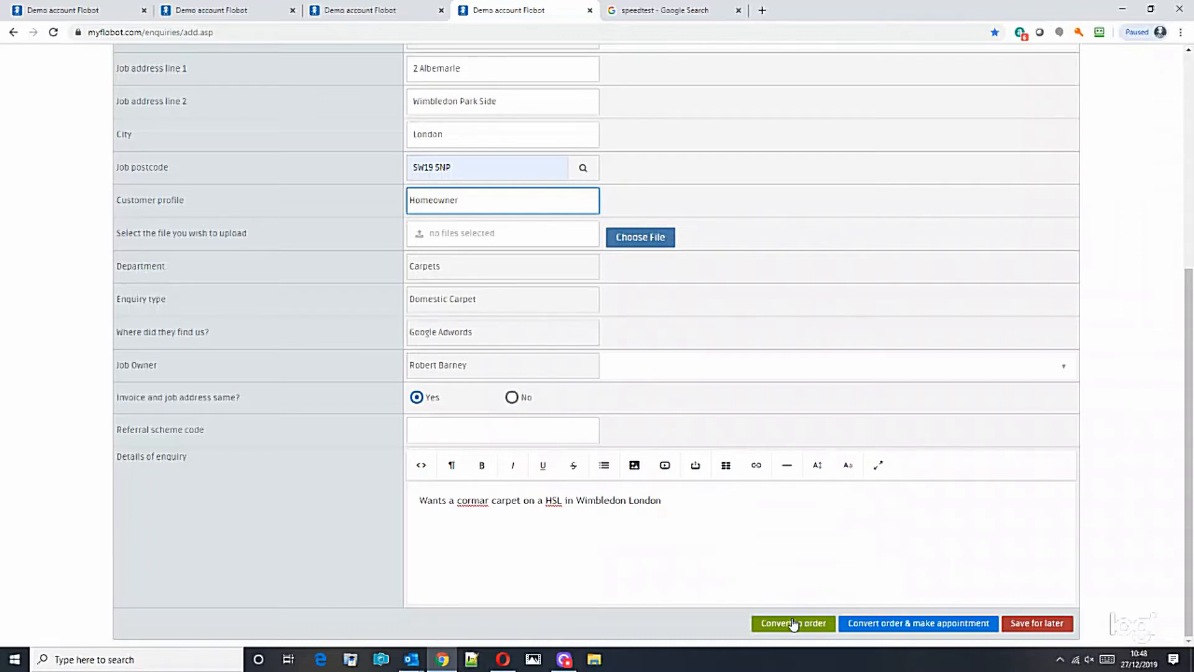
Convert the carpet enquiry into an order and make an appointment.
click(1022, 624)
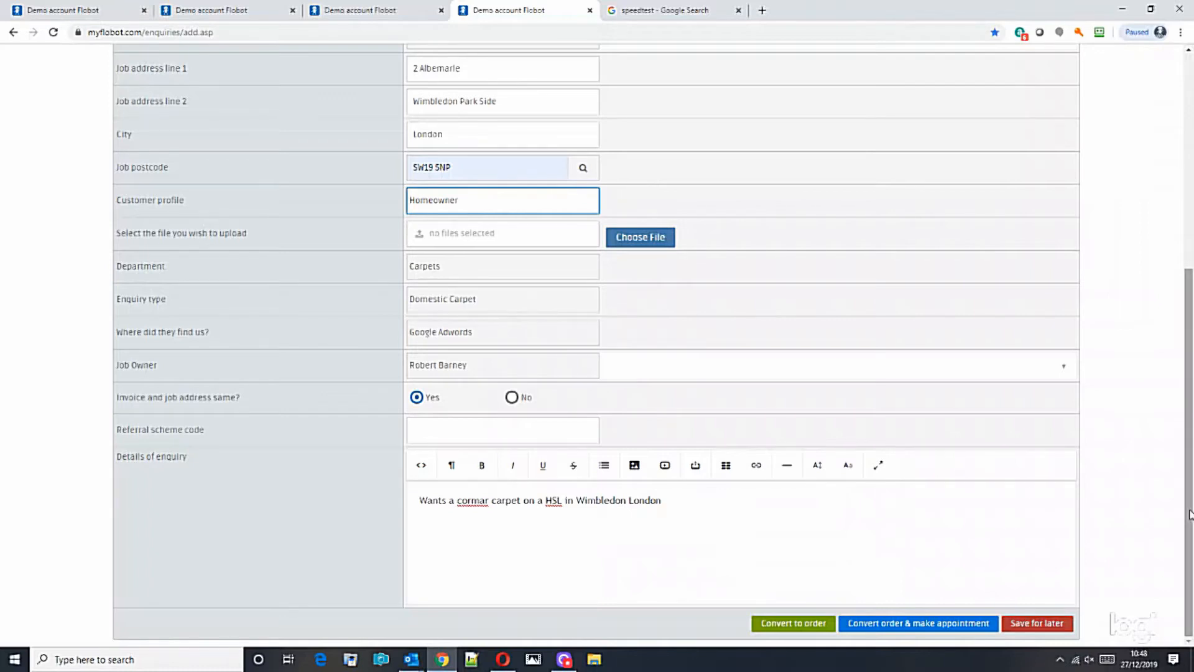
scroll(1014, 416, up, 2)
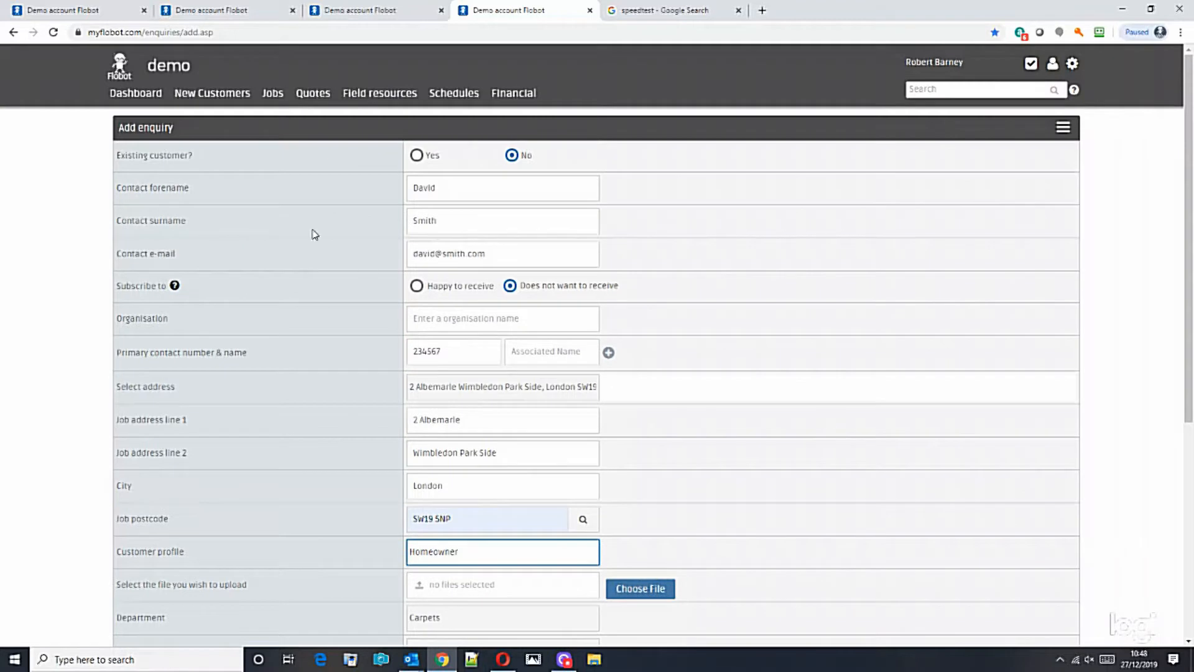
mouse_move(244, 86)
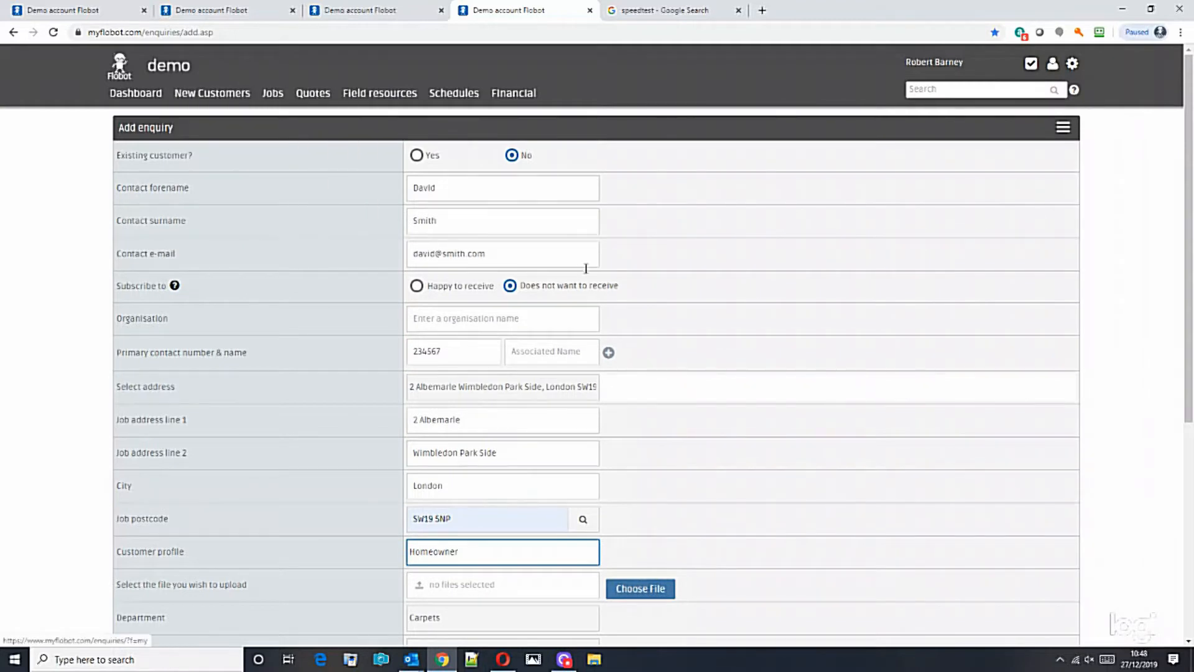
drag(1191, 268, 1190, 488)
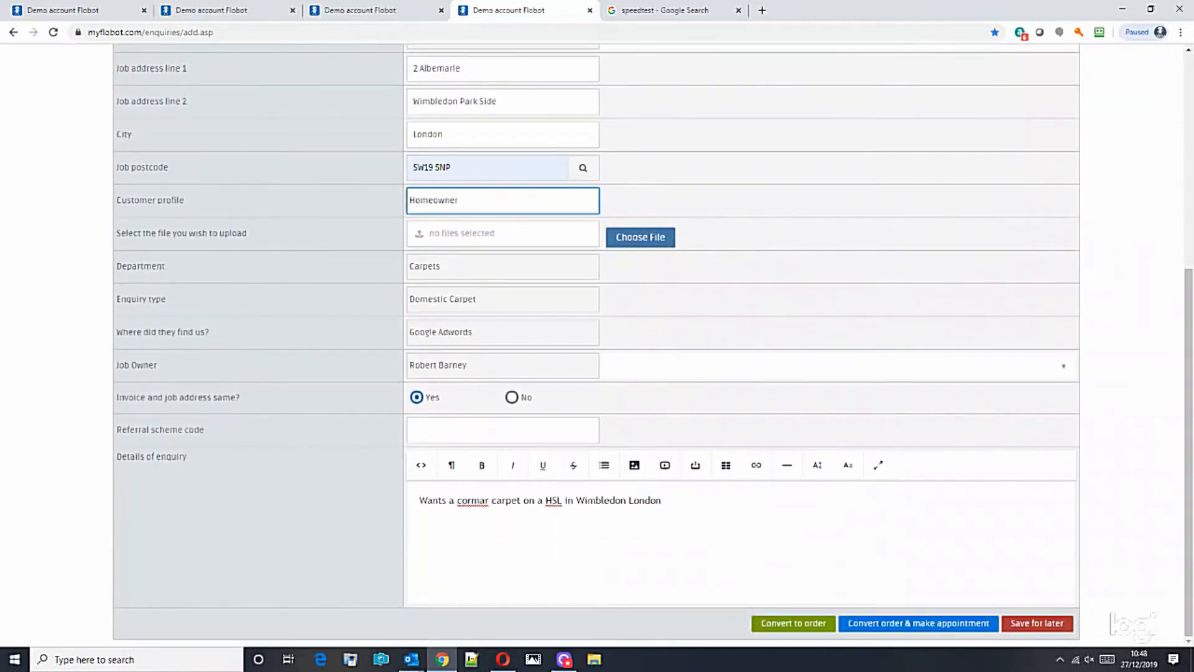
click(893, 626)
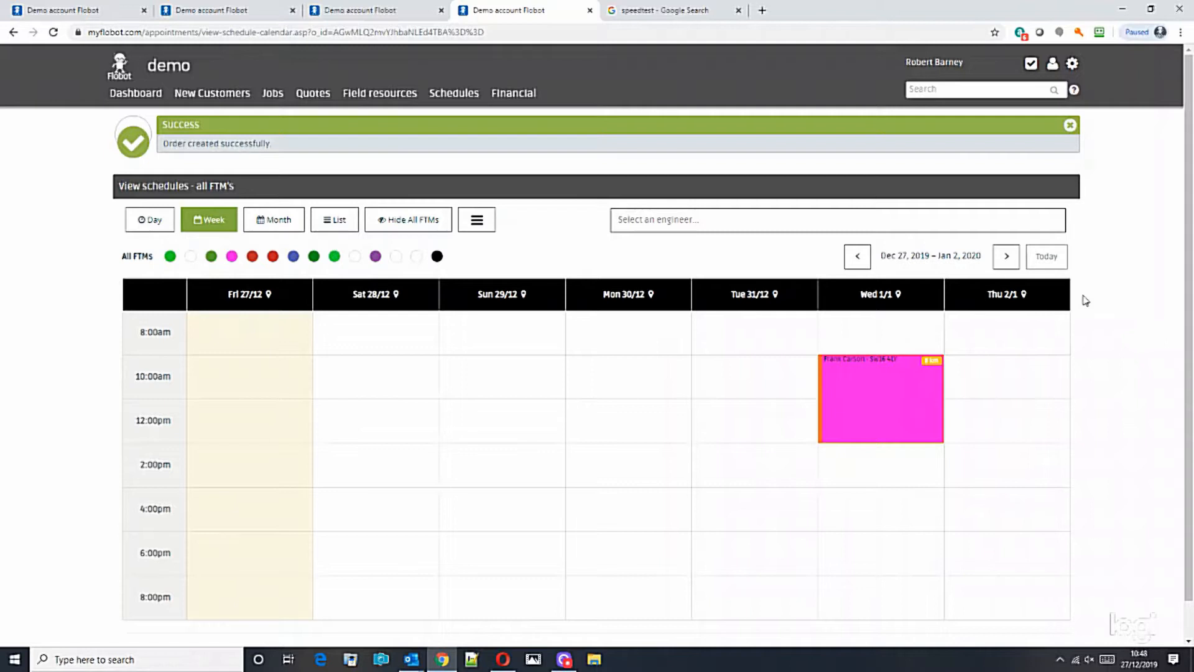
Dismiss the order-created banner and show the chosen engineer's weekly schedule.
click(1070, 125)
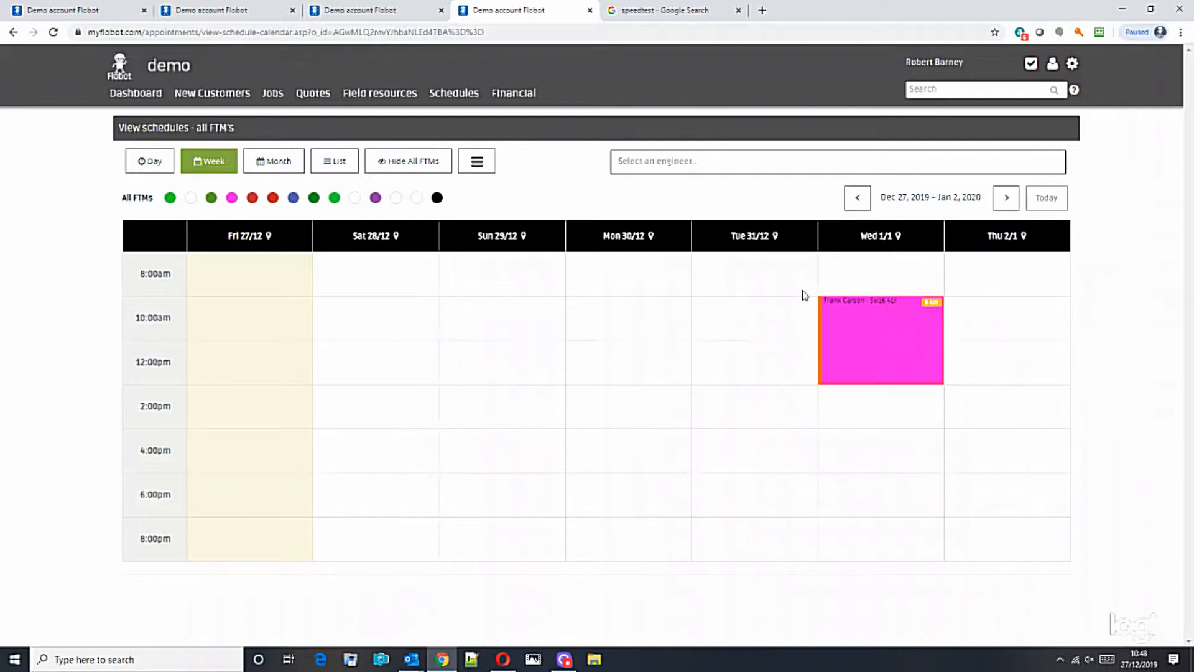
click(665, 162)
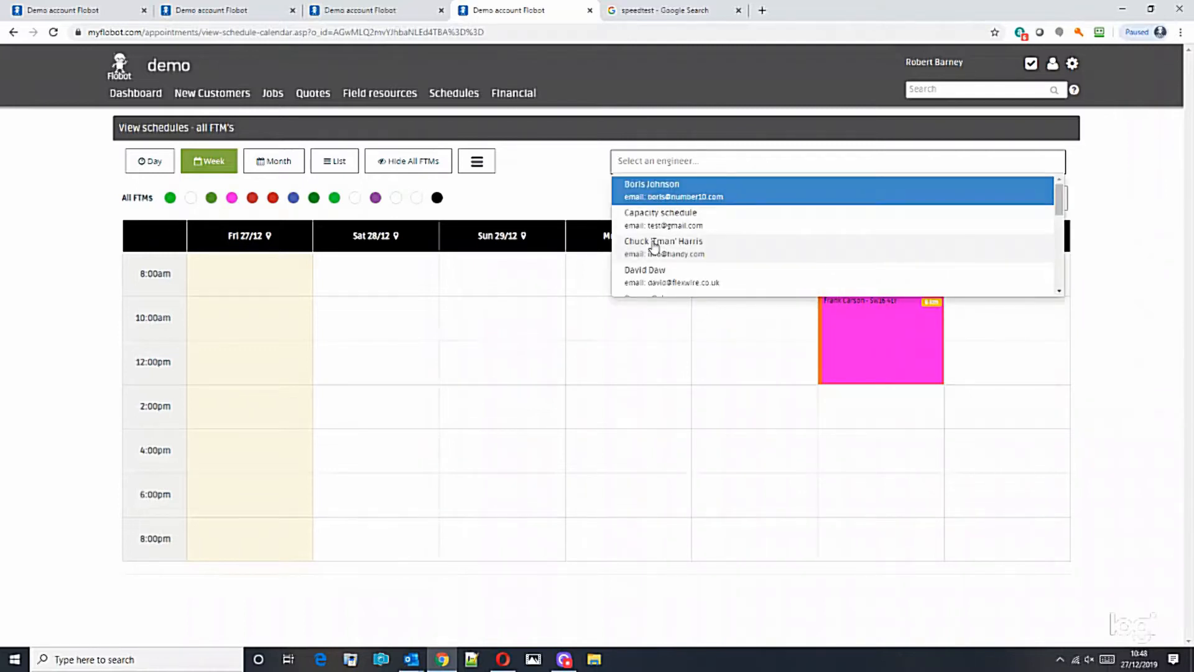
click(653, 242)
Start a new appointment in the Tue 31/12 10:00am slot.
drag(1189, 199, 1189, 402)
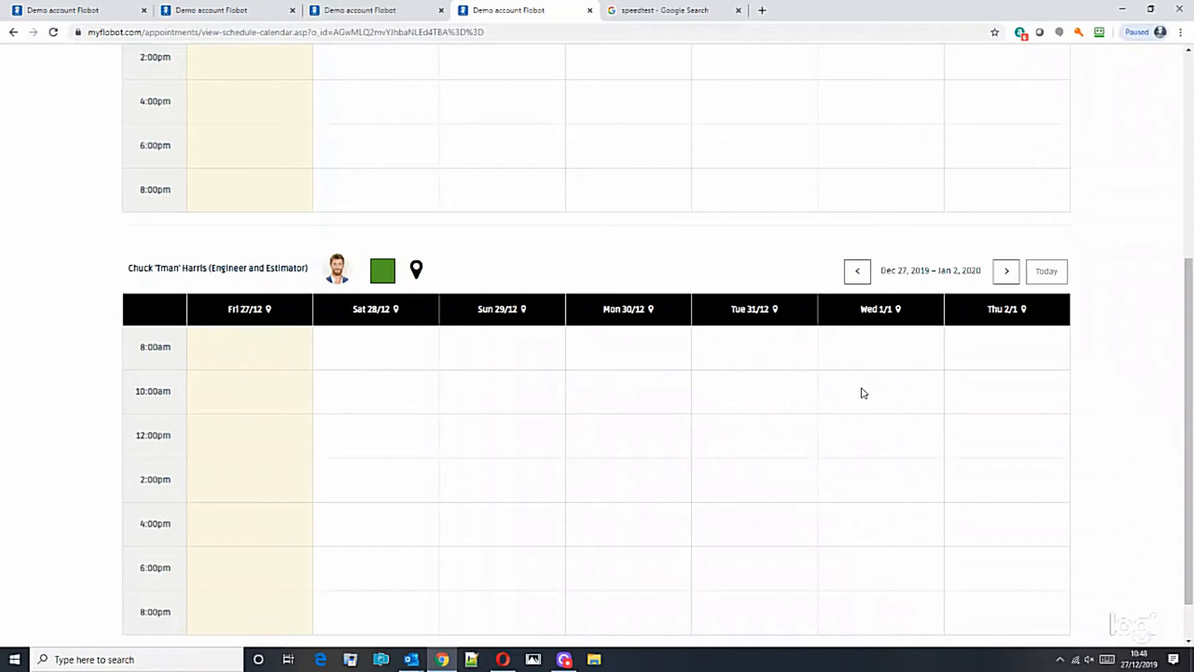
drag(1189, 398, 1190, 247)
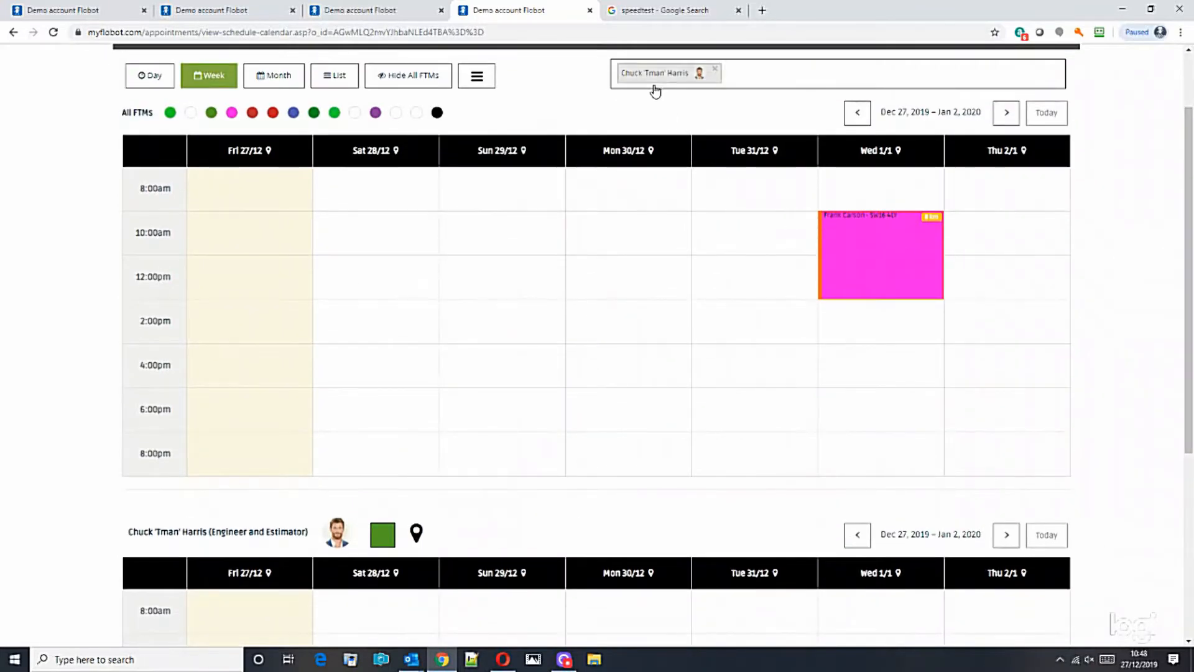
scroll(661, 459, down, 3)
scroll(436, 429, up, 2)
scroll(591, 433, down, 1)
scroll(623, 441, down, 1)
click(754, 471)
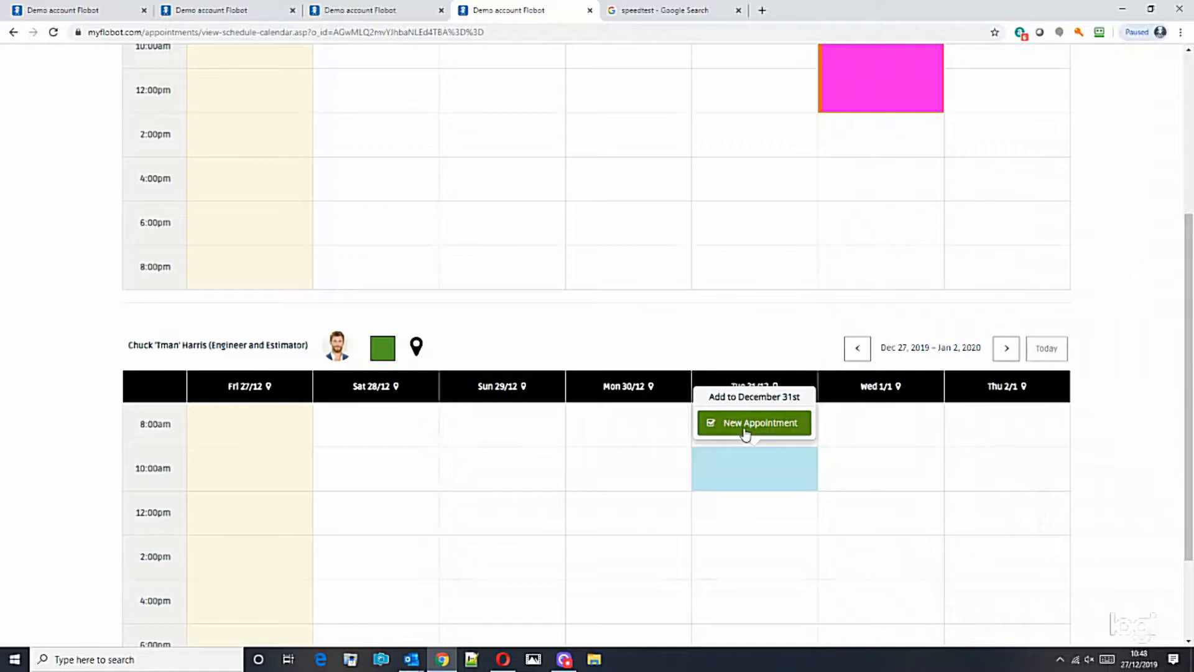
Open the new appointment form and set its type to Quote or estimate.
click(771, 427)
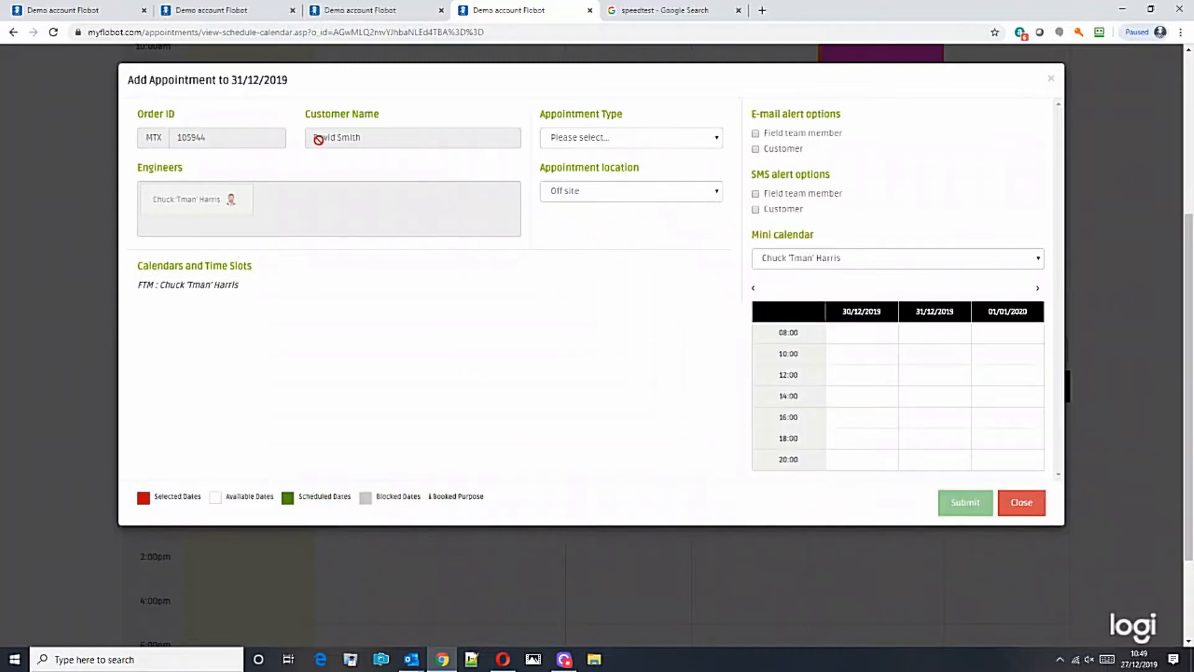
click(660, 144)
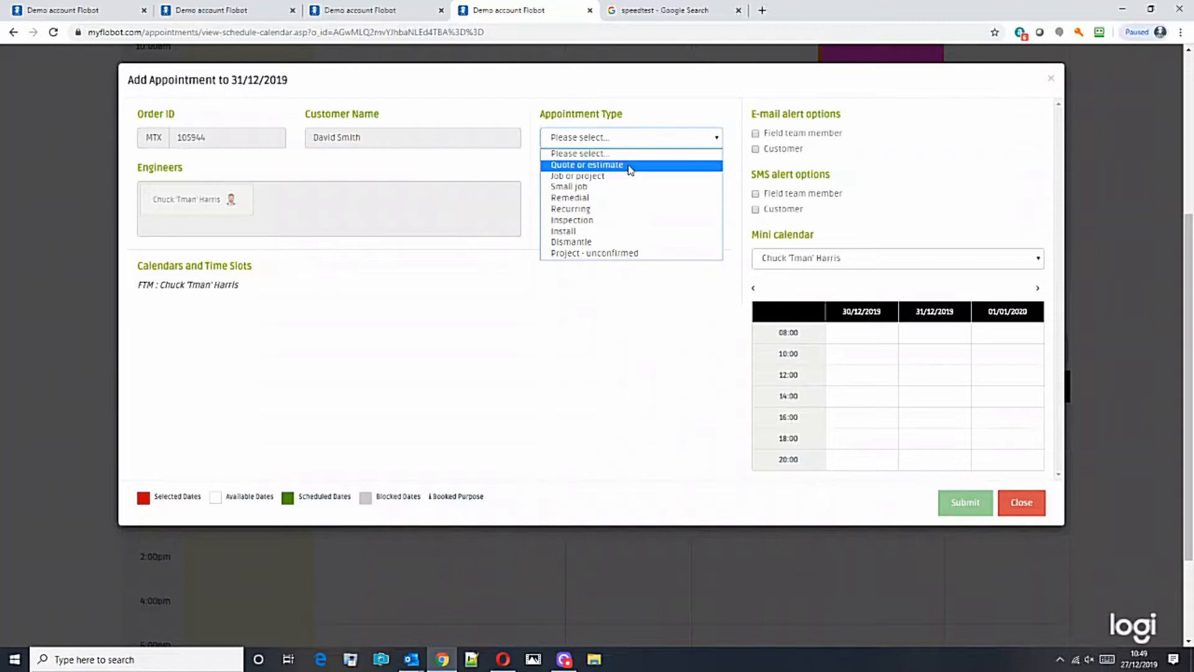
click(641, 161)
Leave both customer e-mail and SMS alerts switched off and submit the appointment.
scroll(643, 311, down, 1)
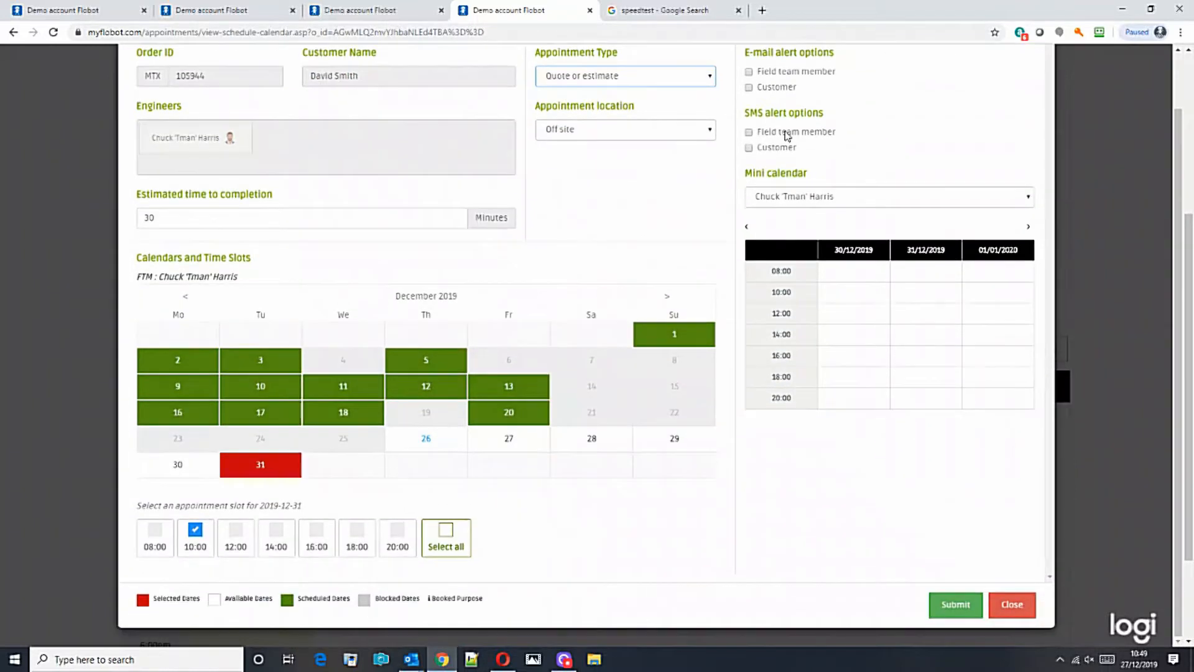
click(750, 88)
click(750, 148)
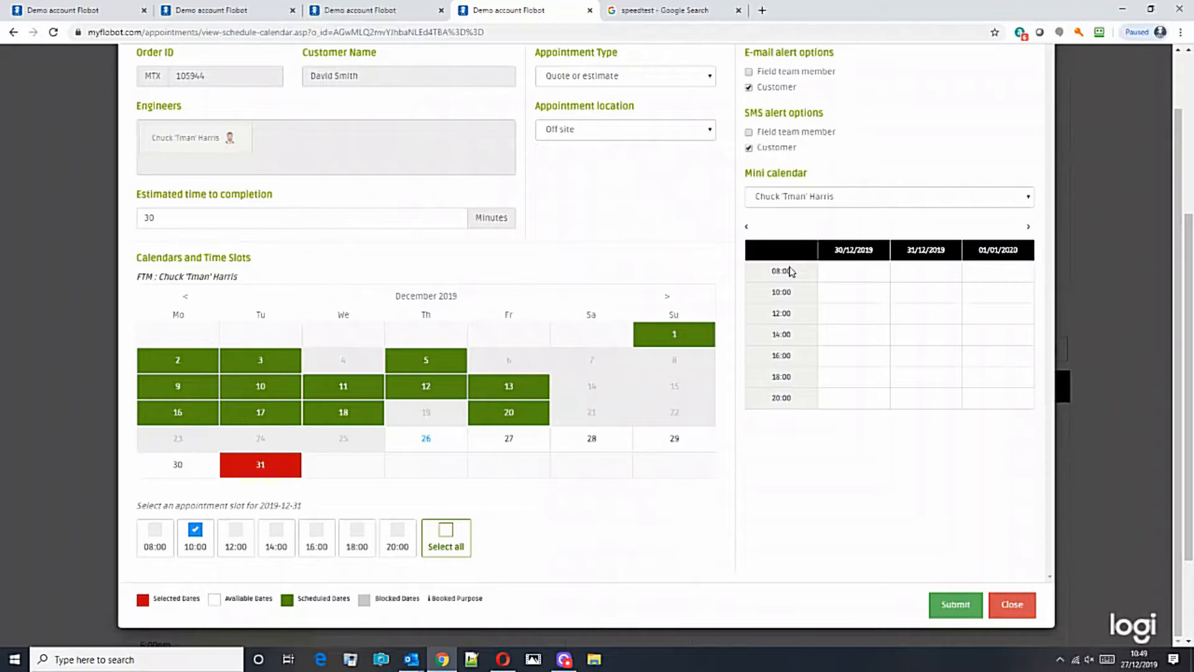
scroll(801, 260, up, 1)
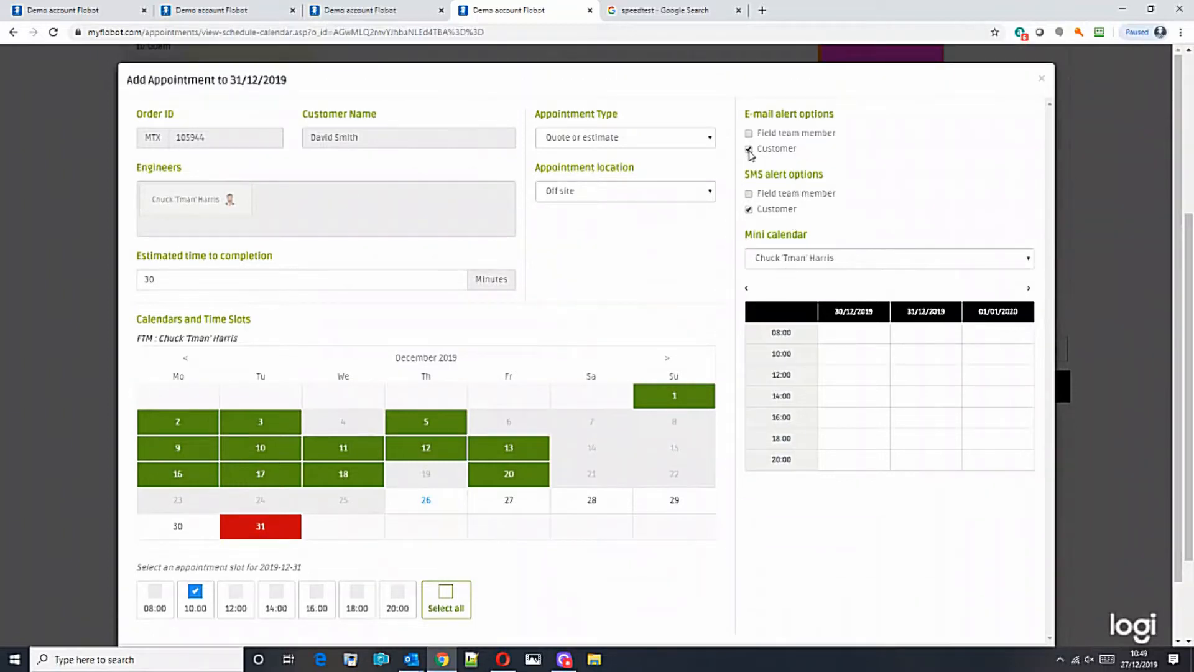
click(749, 150)
click(749, 209)
scroll(813, 205, down, 1)
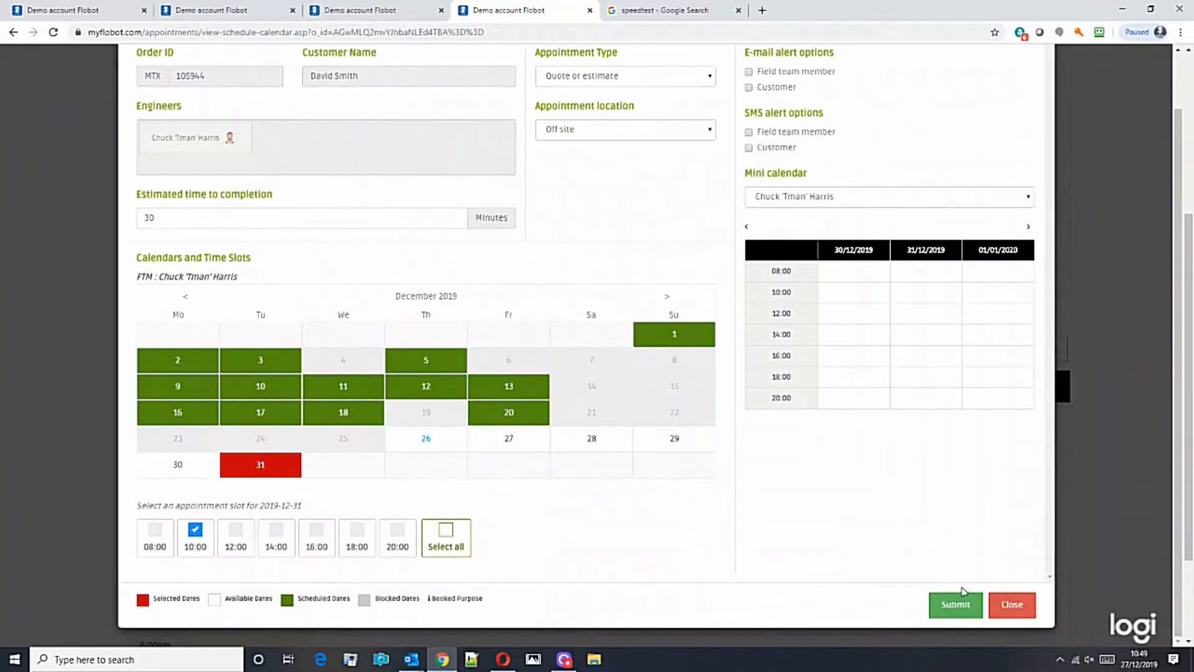
click(947, 608)
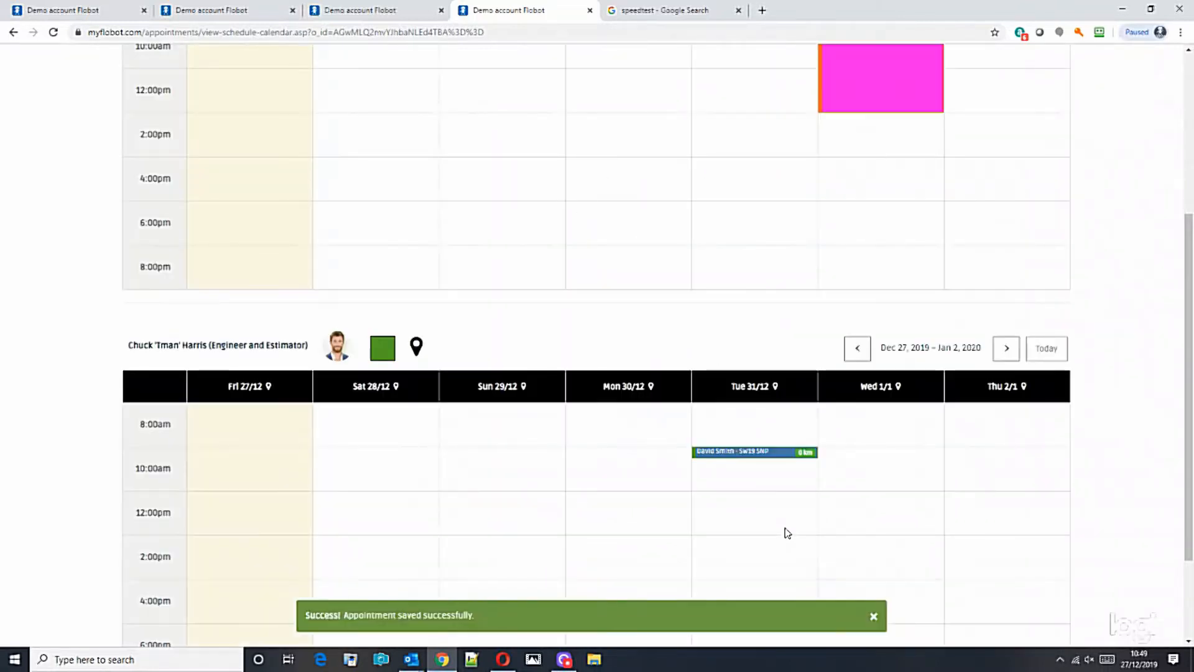
click(874, 619)
drag(1192, 386, 1191, 461)
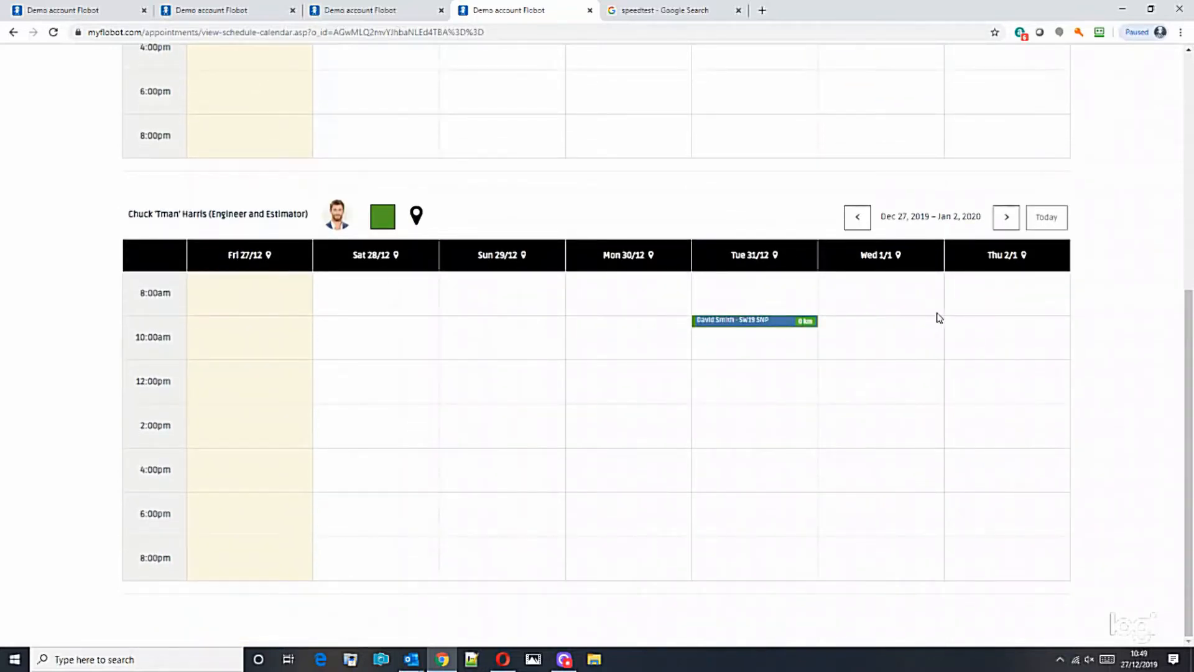
click(724, 321)
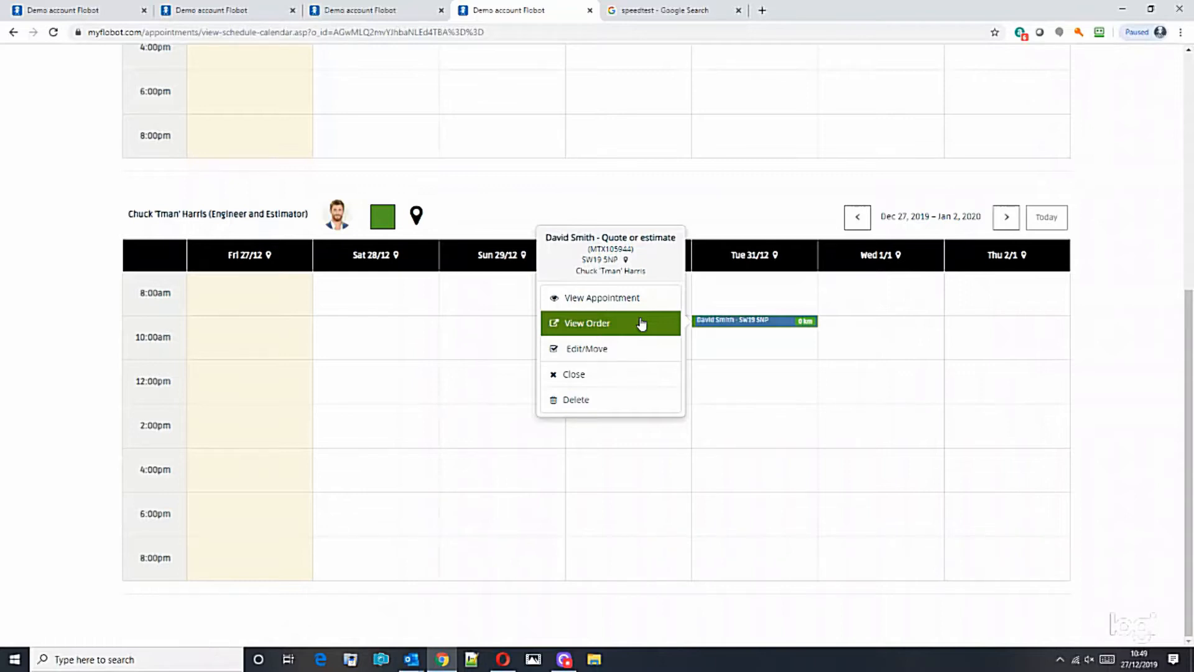
click(599, 325)
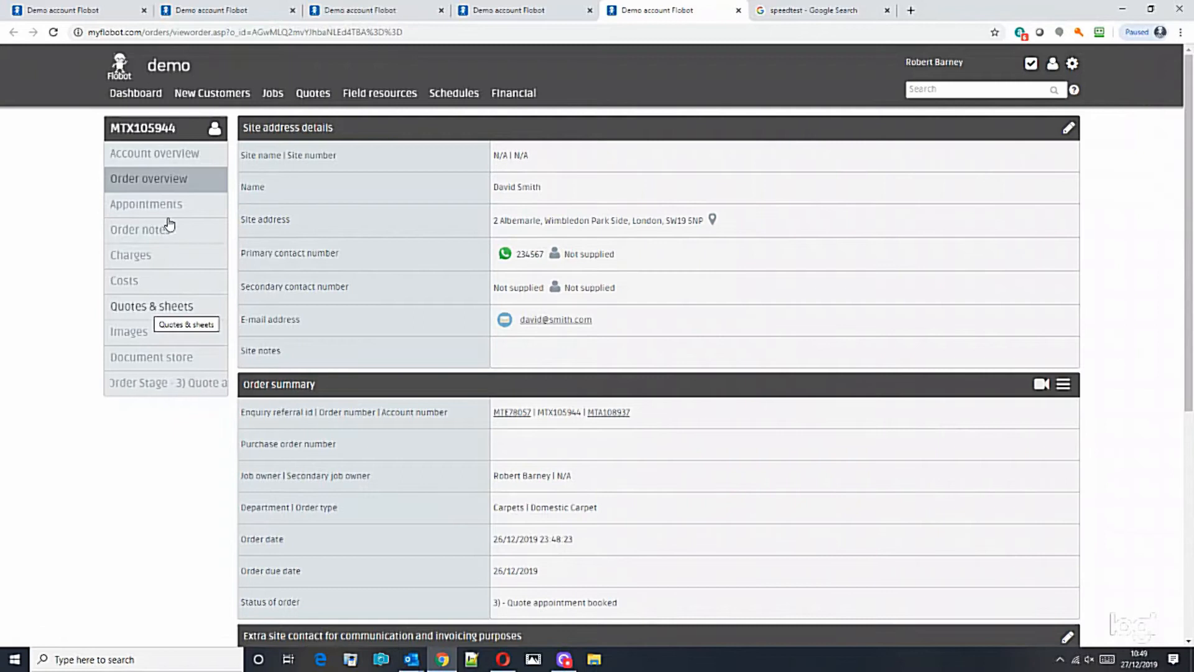
Start a new quote under Quotes & sheets using the Flooring - Domestic carpet HSL template.
click(152, 308)
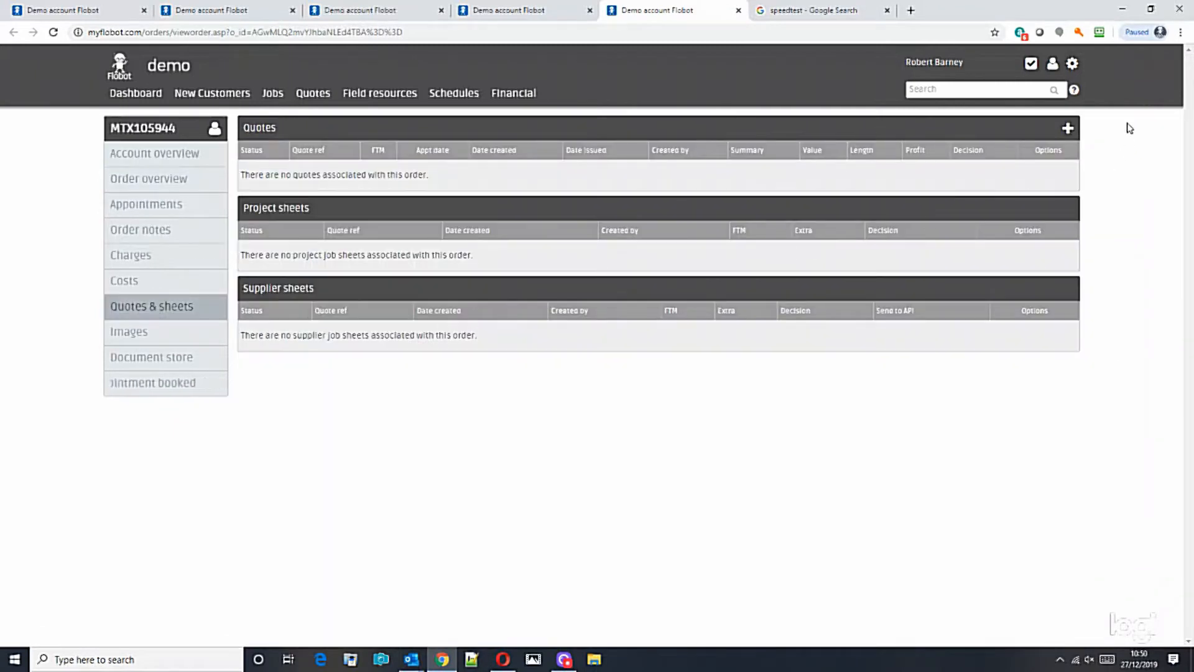
click(1067, 128)
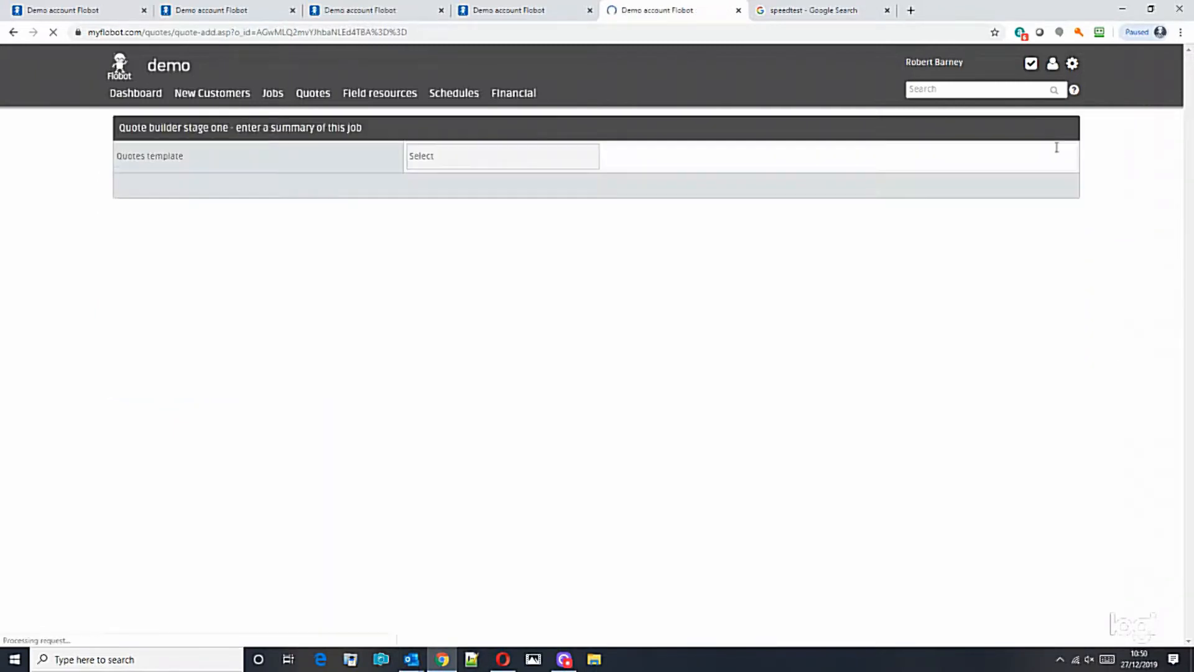
click(490, 164)
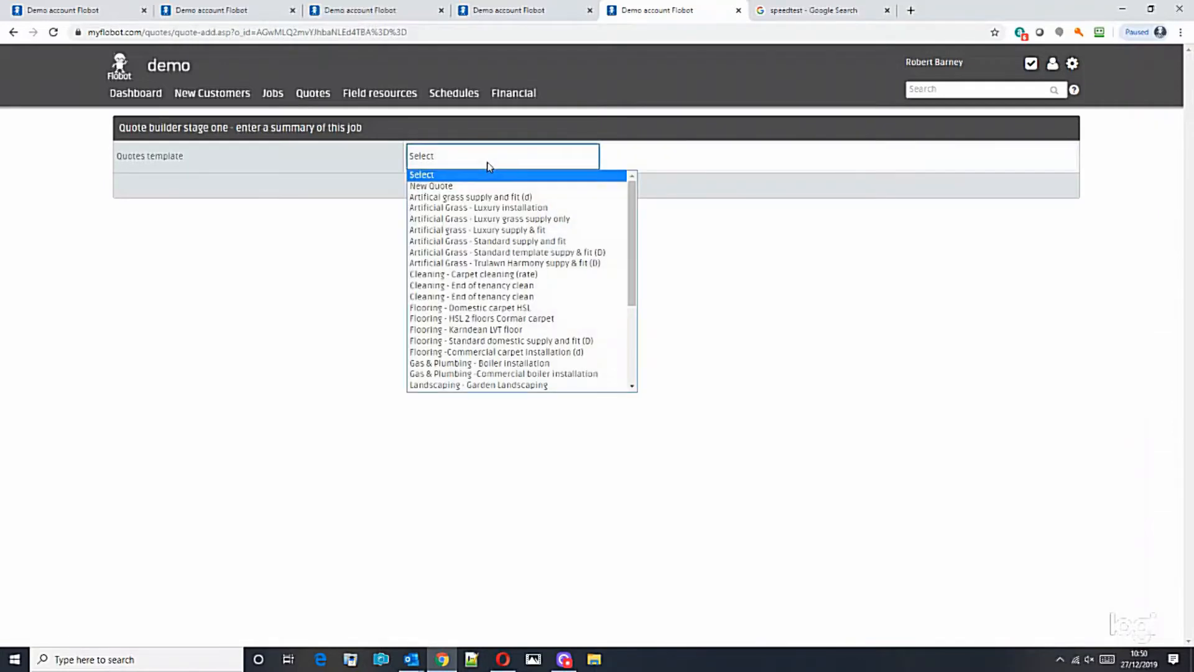
drag(632, 212, 633, 249)
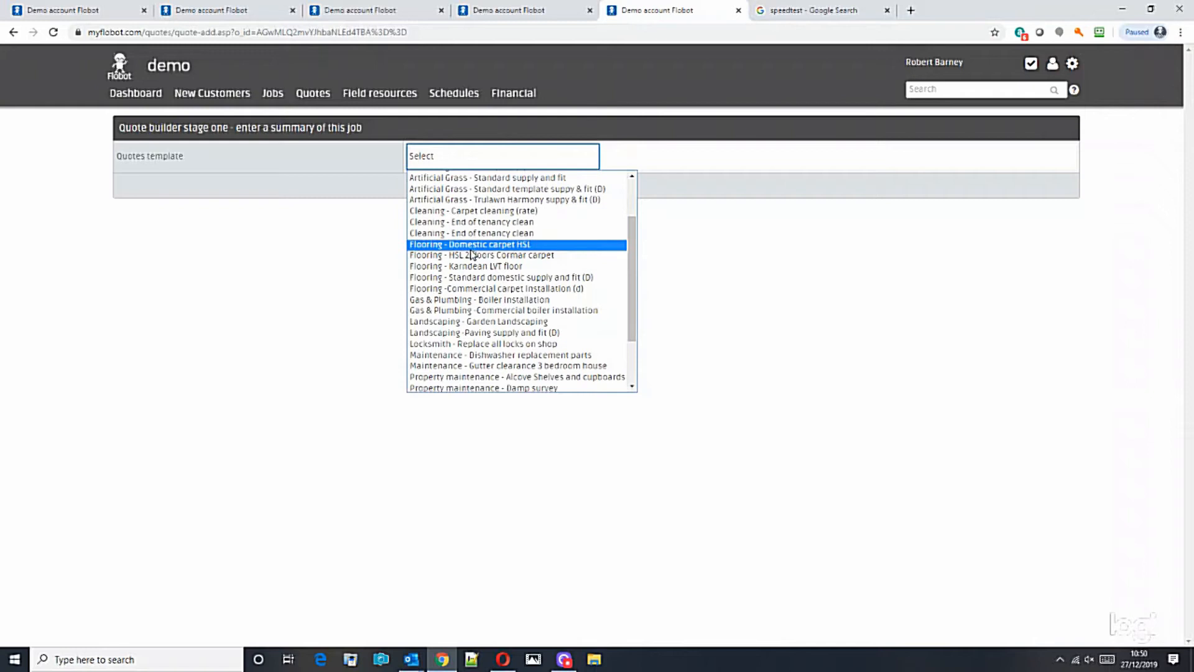
click(471, 245)
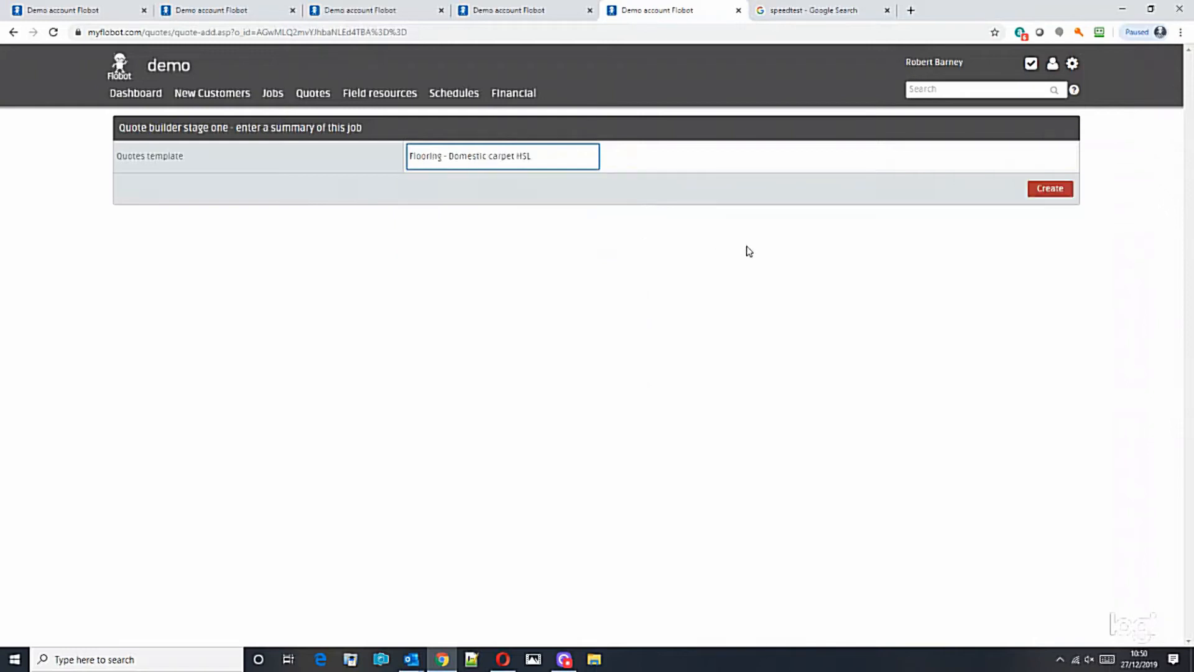
Create the Domestic carpet HSL quote and review its five line items totalling 1367.76.
click(1016, 210)
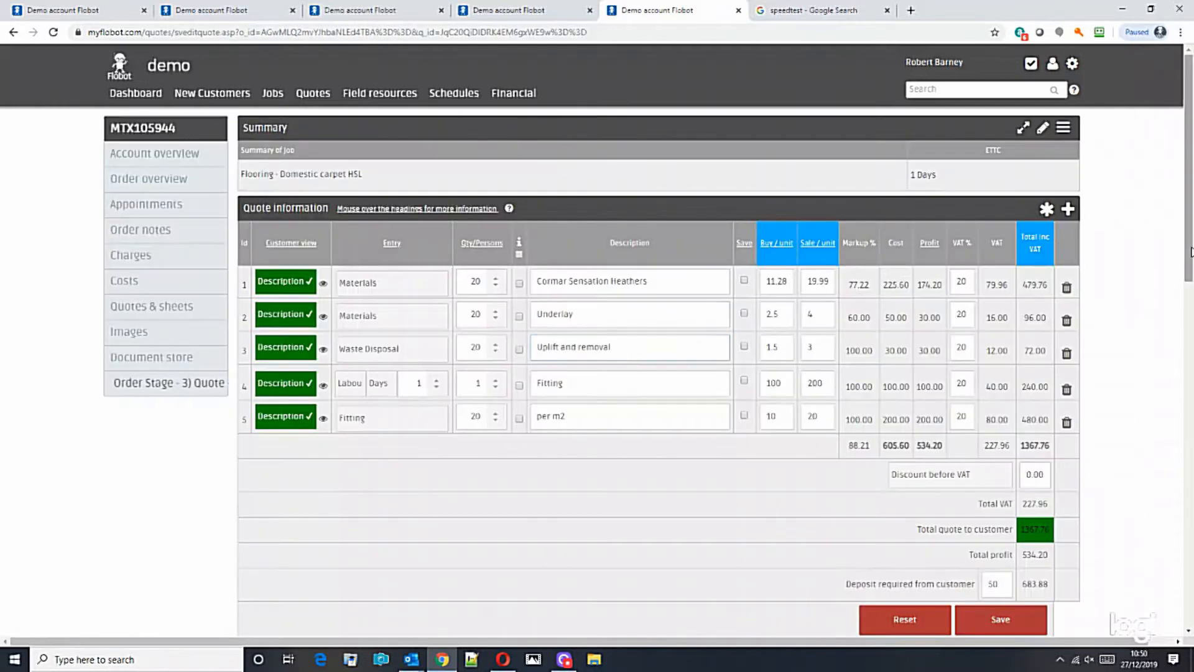
scroll(1189, 313, down, 3)
scroll(767, 271, up, 2)
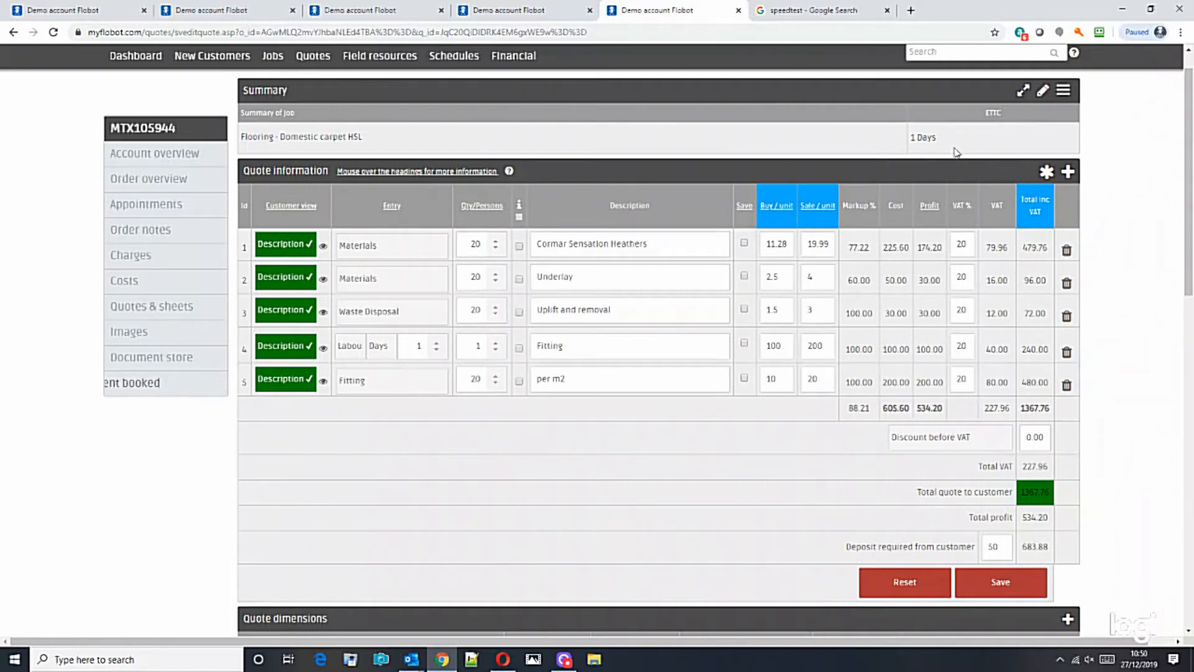
scroll(1180, 228, down, 1)
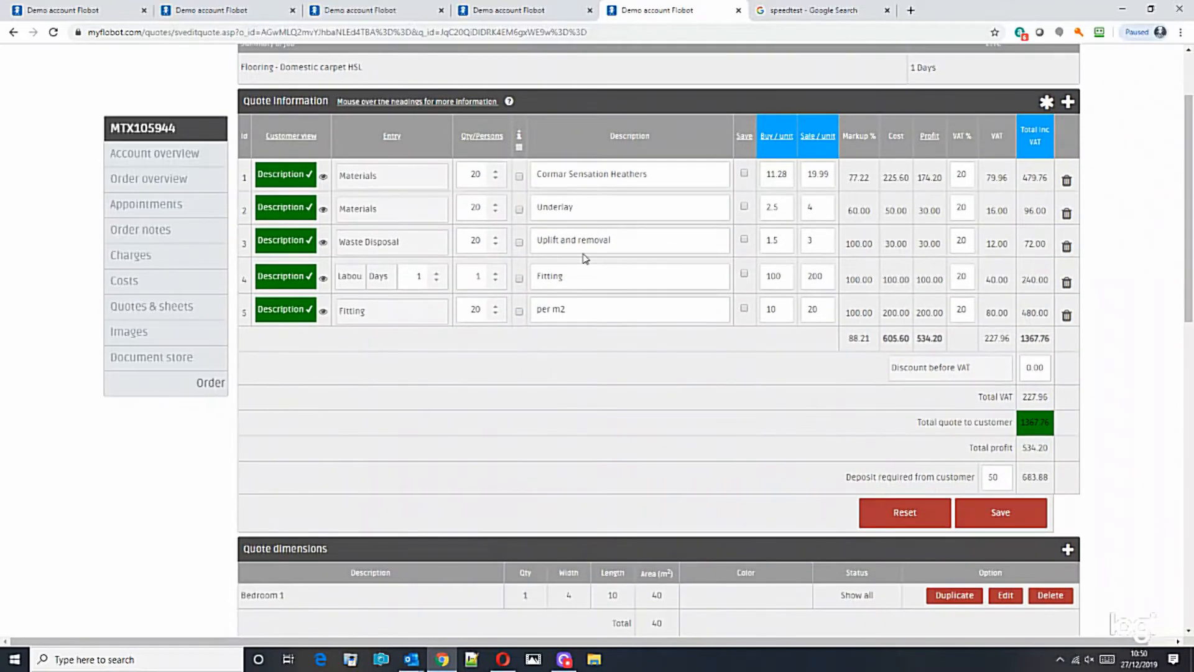
drag(1190, 220, 1188, 165)
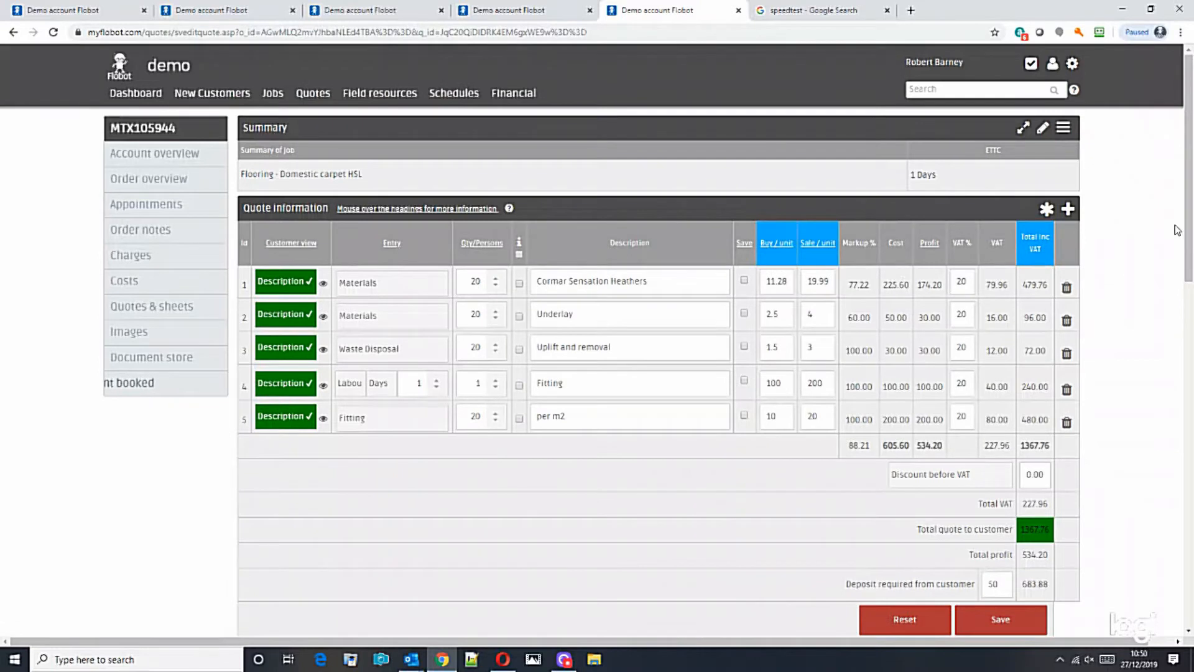
scroll(1173, 237, down, 6)
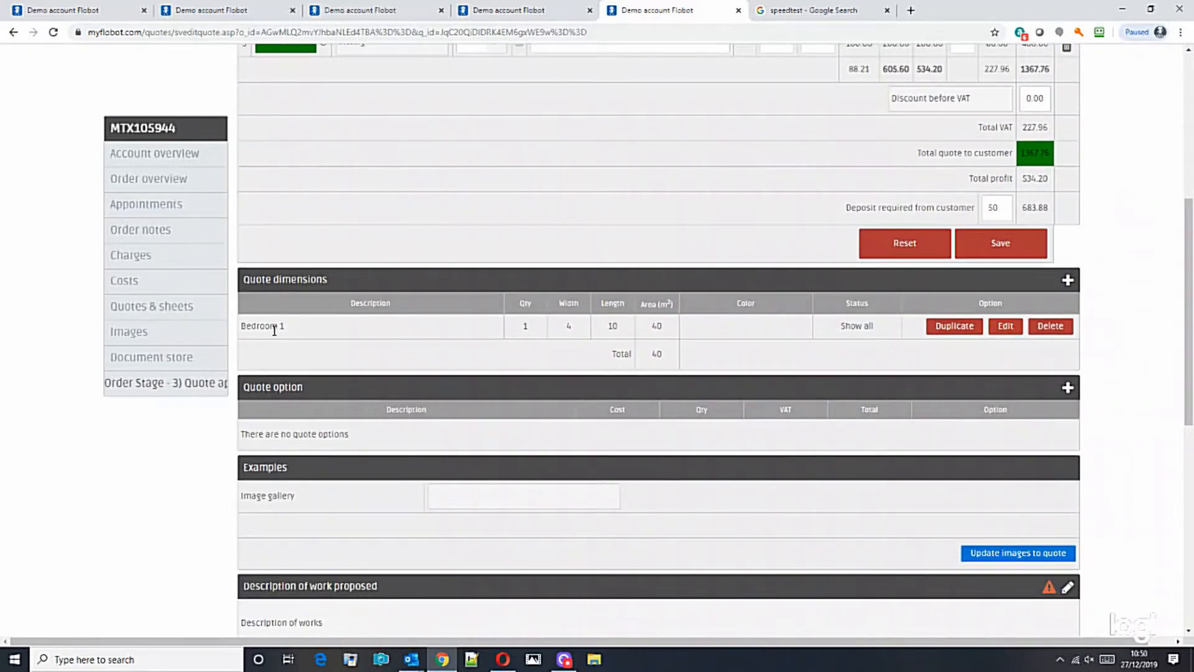
Add an HSL dimension: quantity 1, width 4, length 5, colour Cormar Sensation Heather Blue.
click(1068, 280)
click(294, 331)
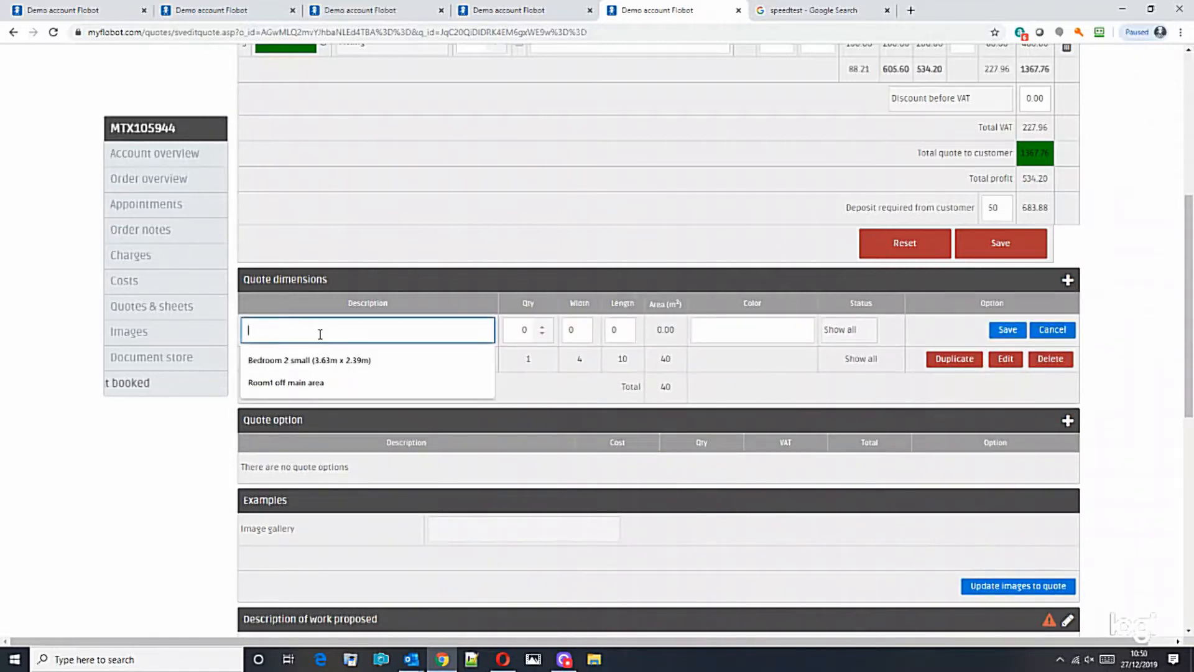
text(HS)
key(Tab)
text(1)
key(Tab)
text(4)
key(Tab)
text(5)
key(Tab)
text(COrmar Esnation Heather Blue)
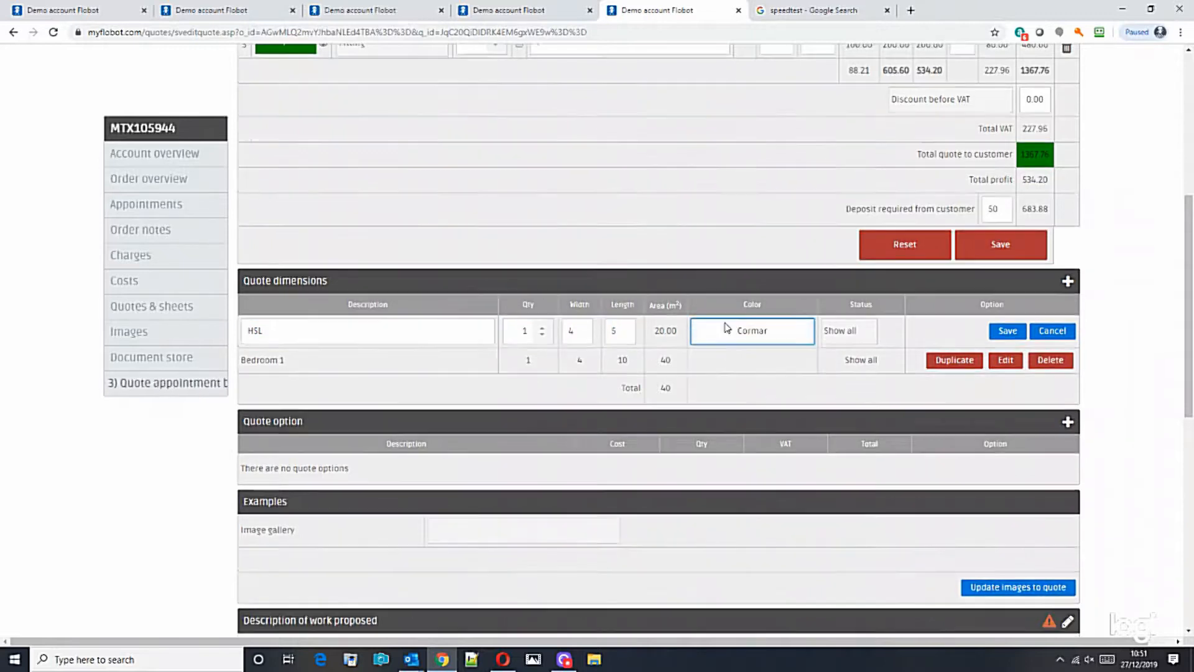
text(Sens)
click(1011, 334)
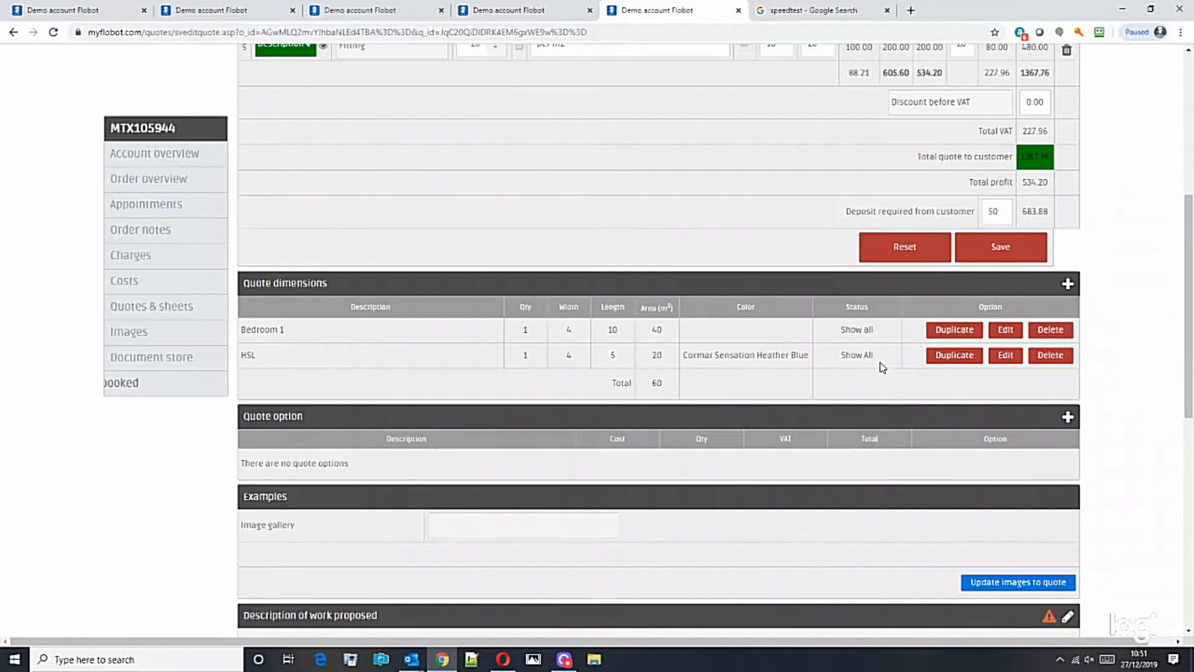
scroll(622, 311, up, 6)
Link all quote lines and set row 1's quantity to 60, raising the total to 4103.28.
click(520, 252)
double_click(474, 279)
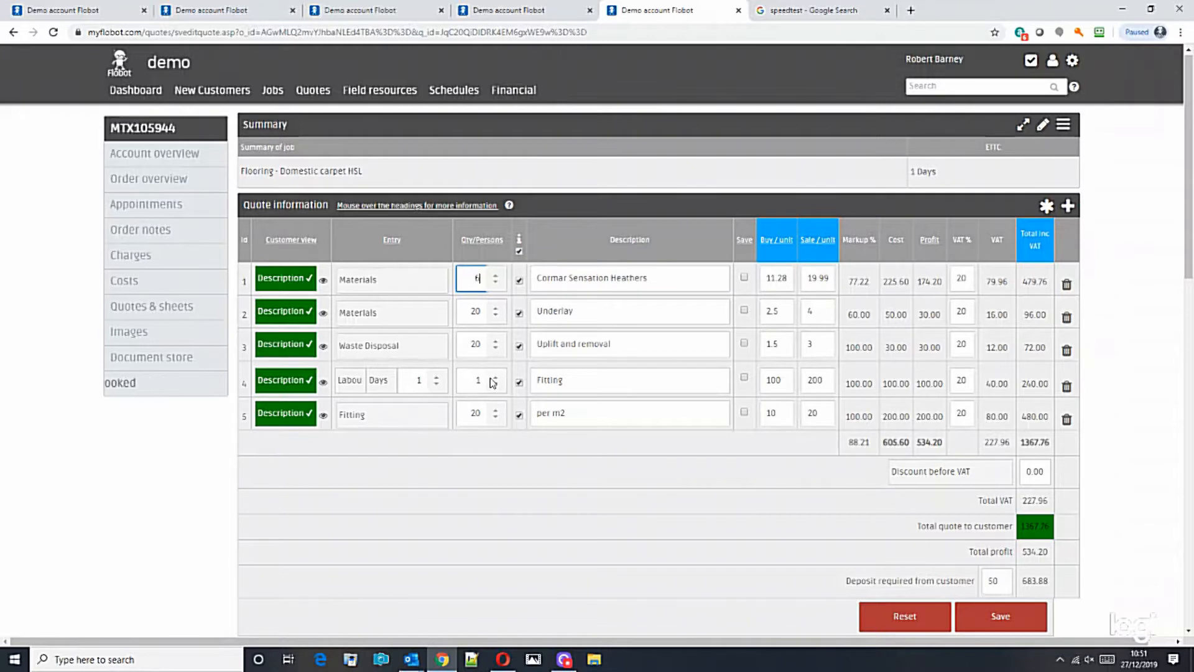
text(60)
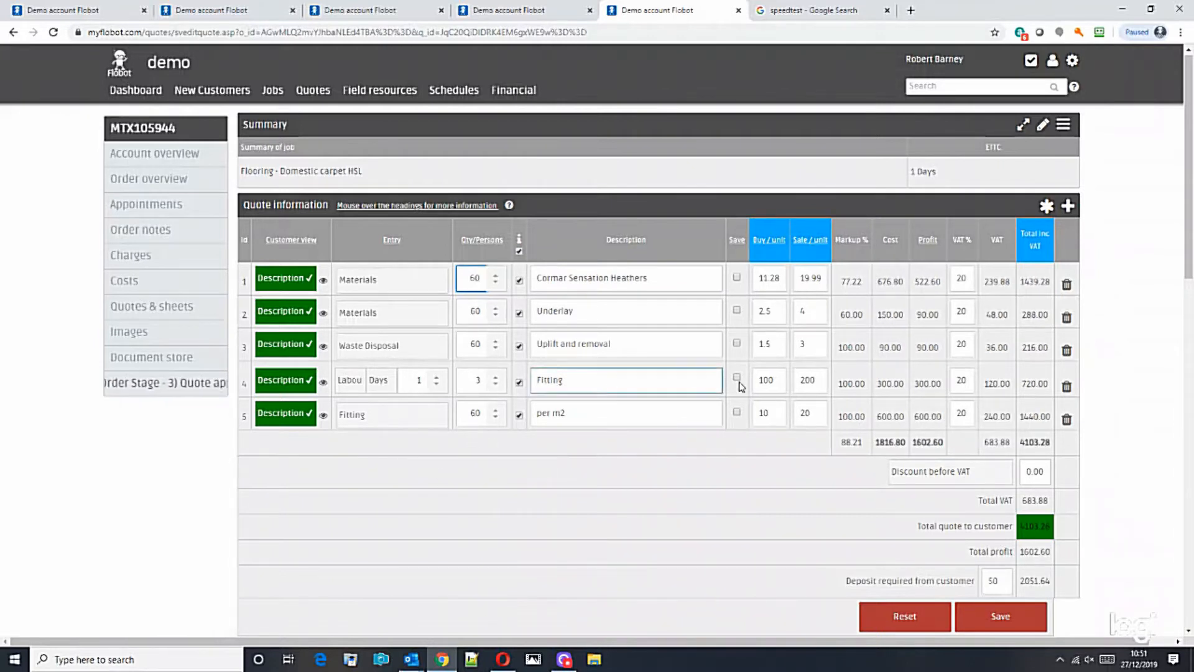
scroll(1032, 441, down, 2)
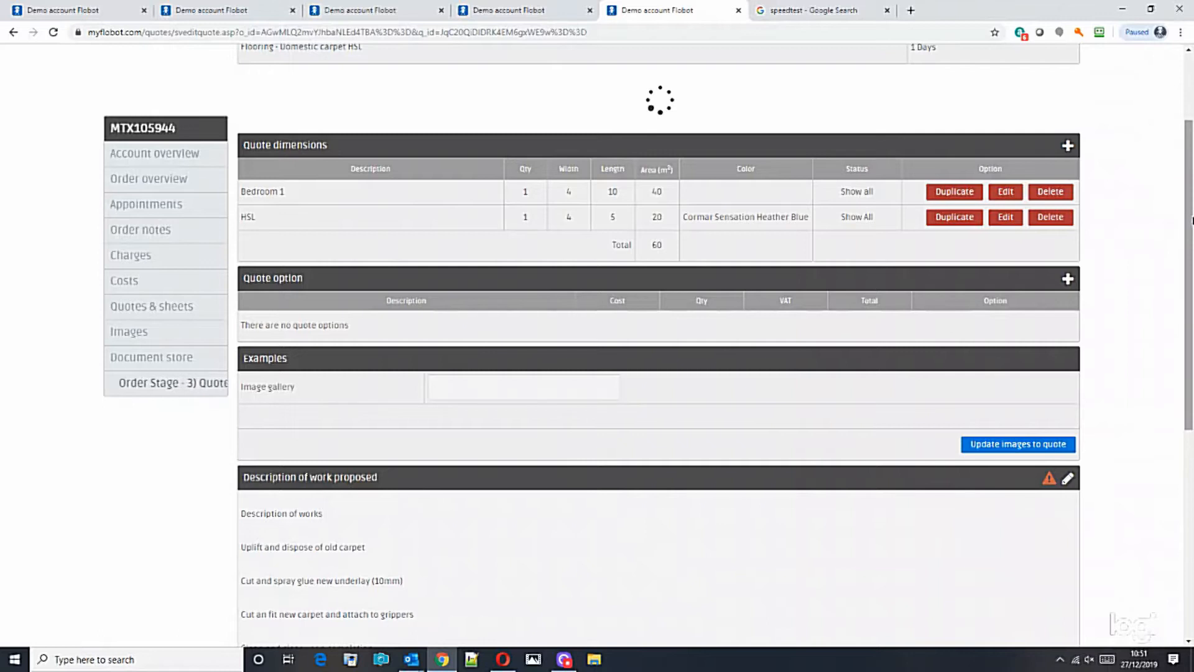
scroll(1190, 193, down, 10)
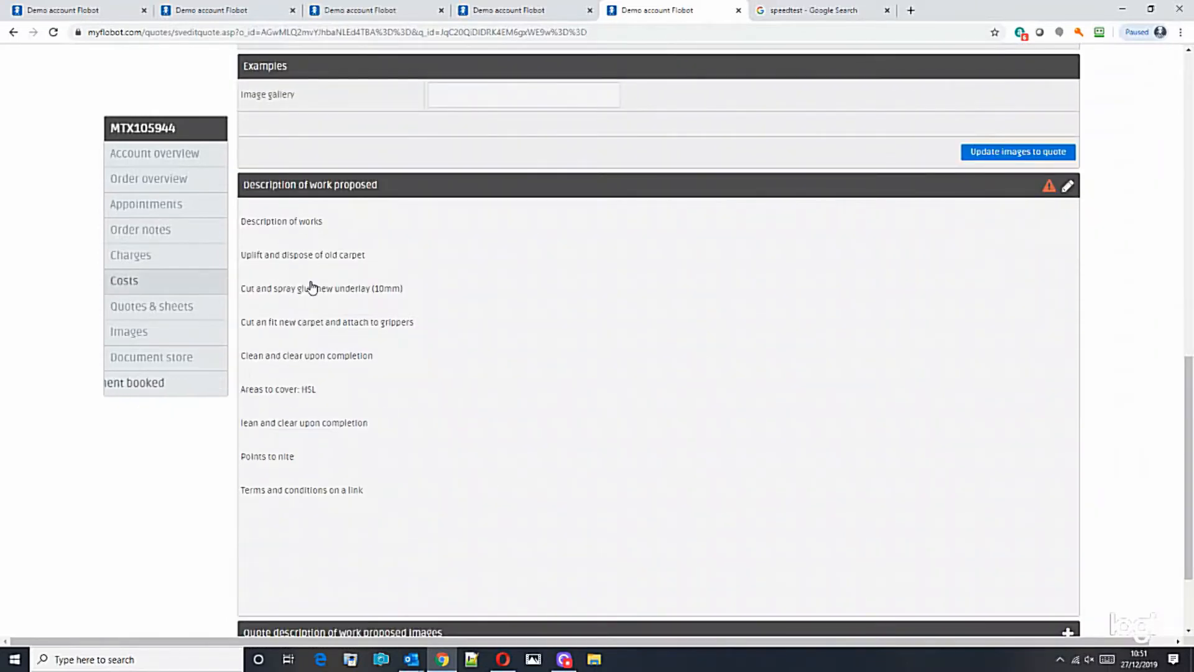
scroll(365, 487, down, 2)
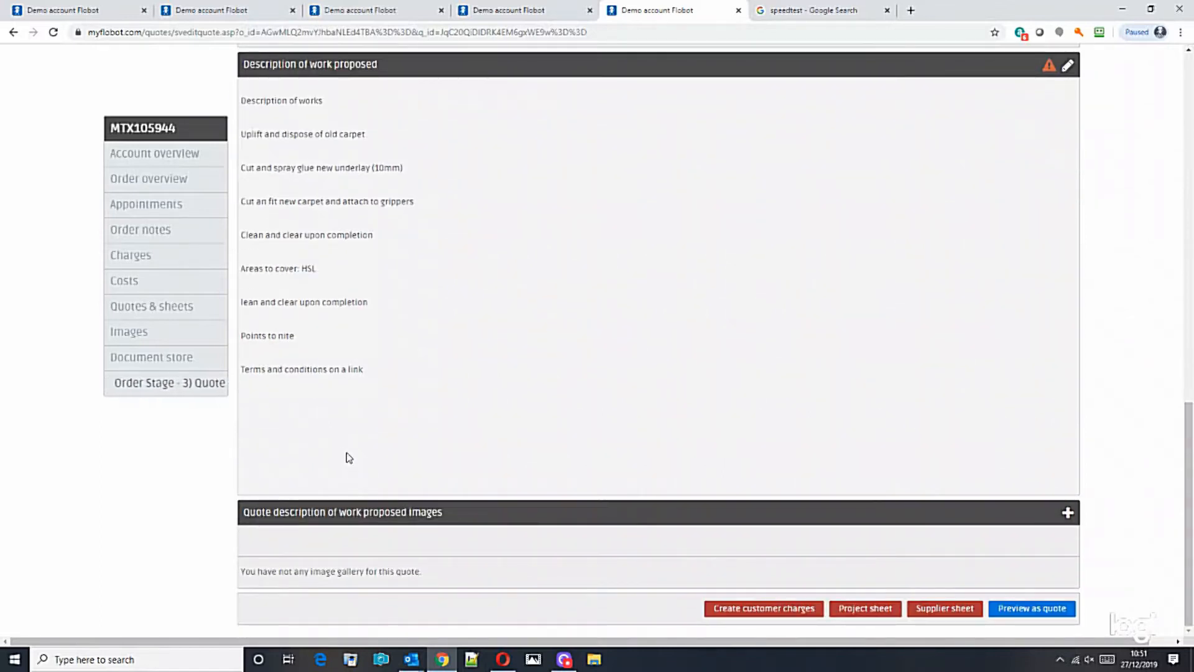
drag(1191, 530, 1162, 204)
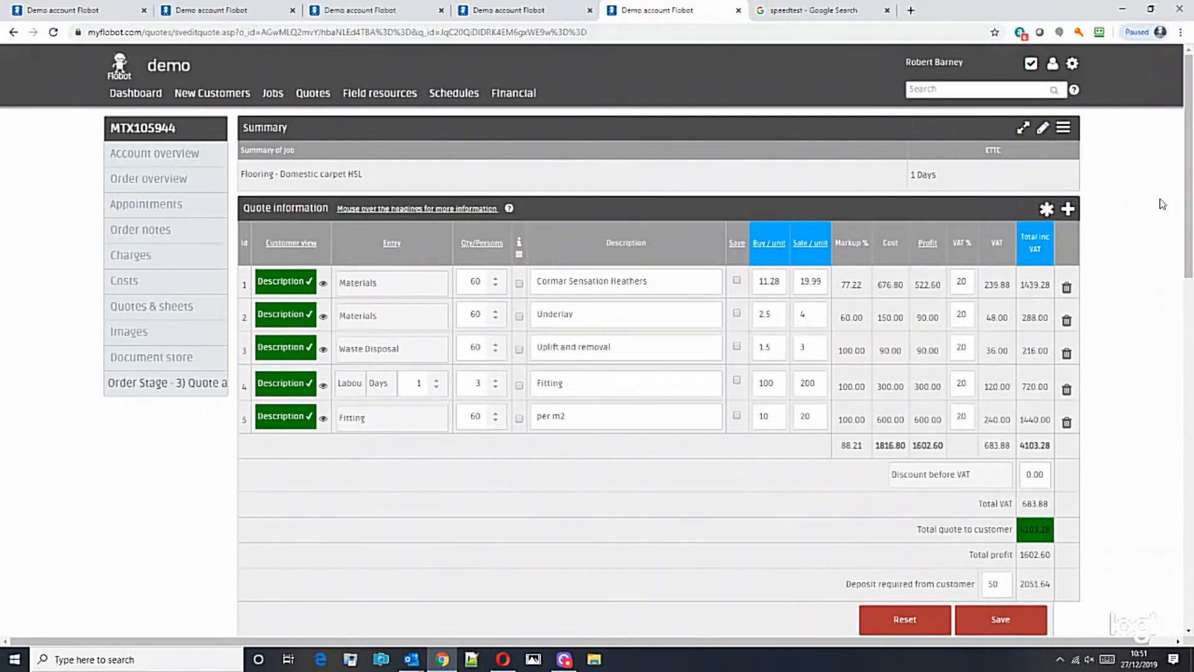
Choose Send quote from the Summary panel's menu to open the quote email form.
click(271, 281)
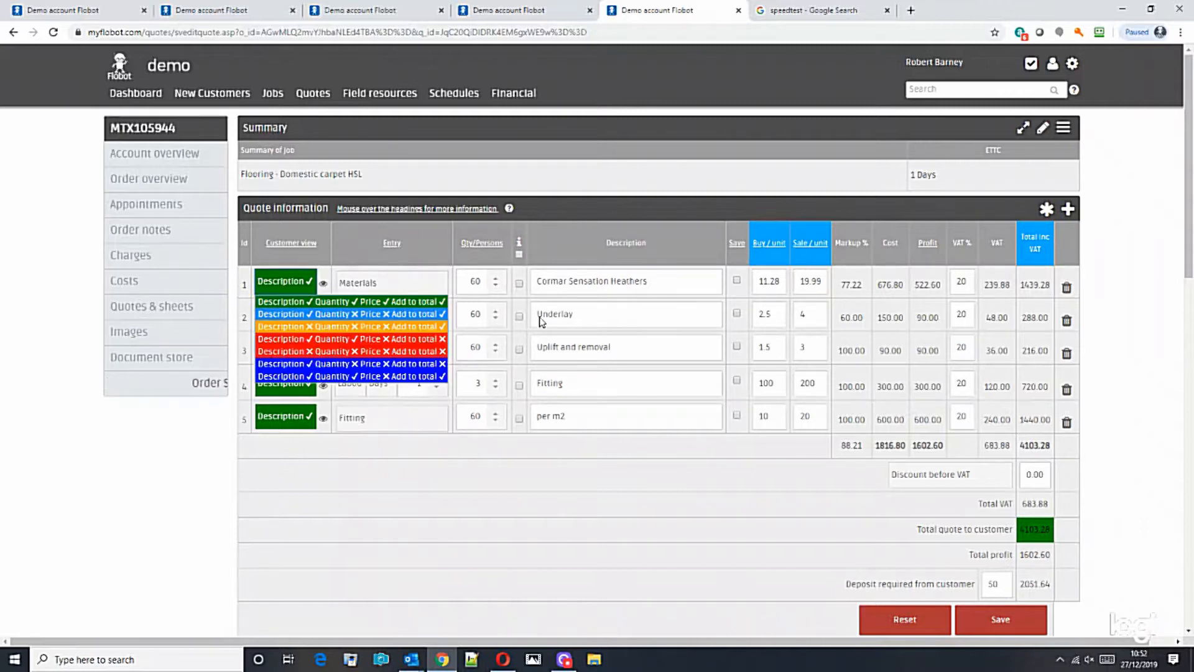
click(947, 168)
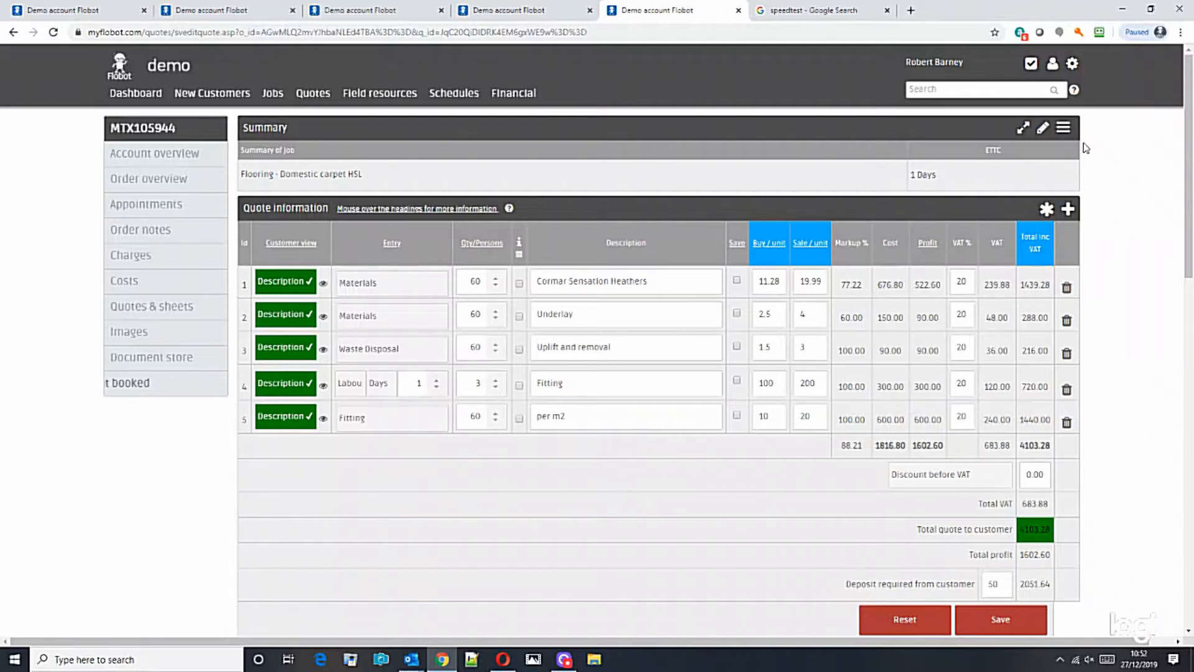
click(1063, 127)
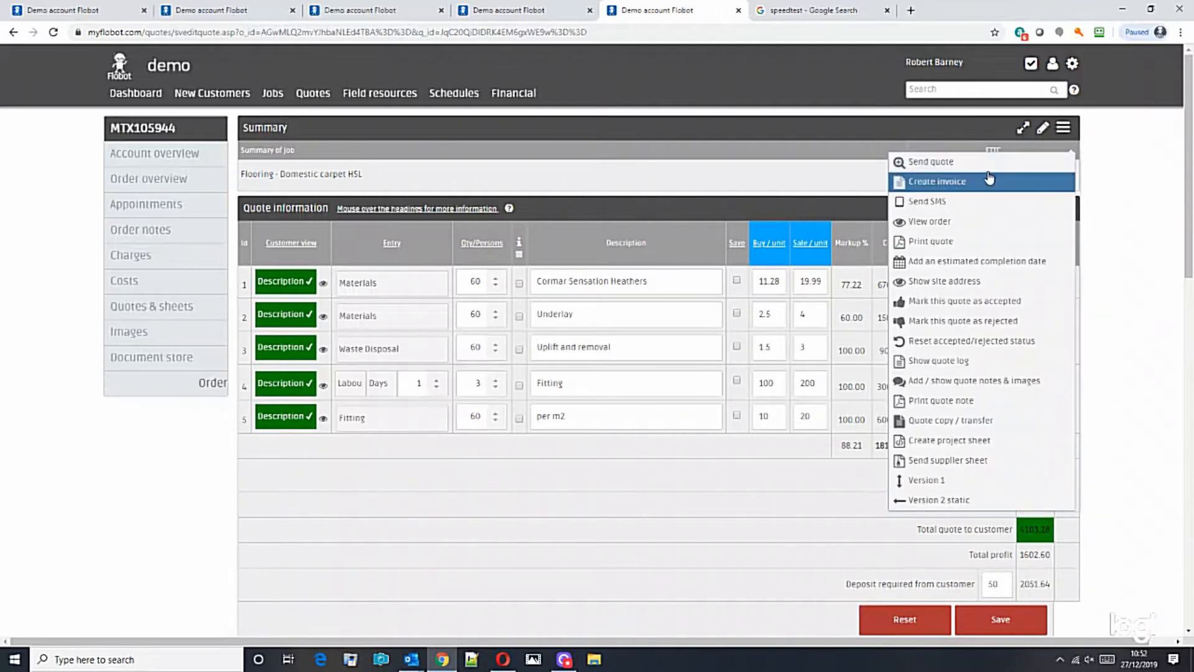
click(963, 165)
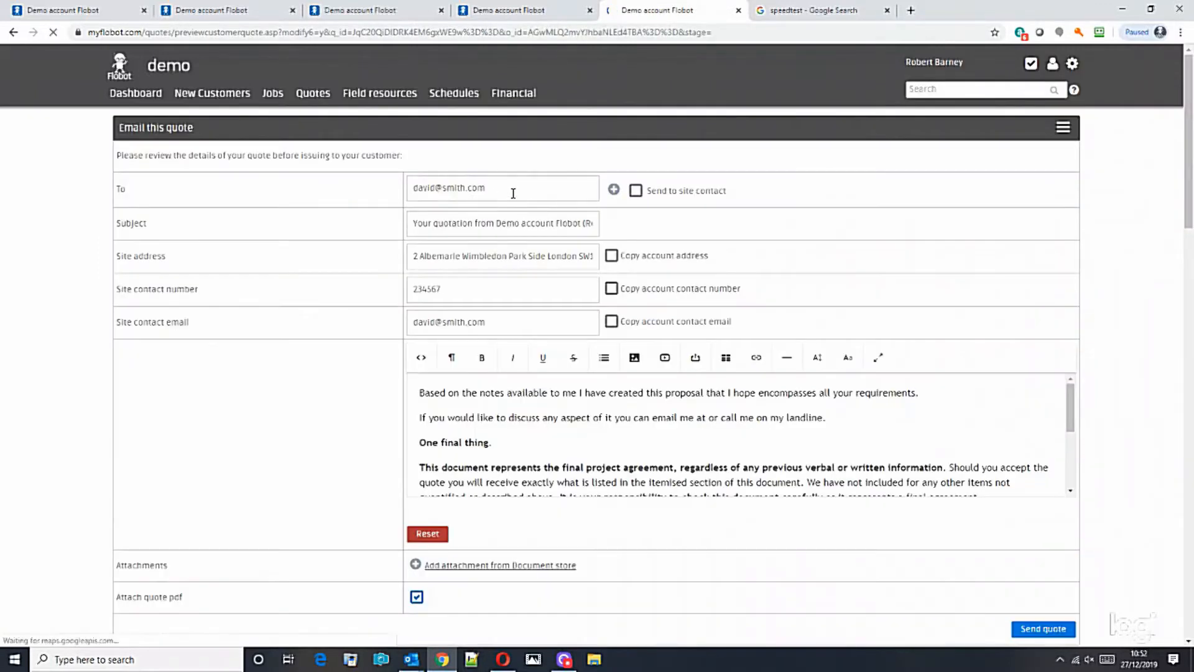
Readdress the quote email to the other saved contact from the suggestions and send it.
click(513, 194)
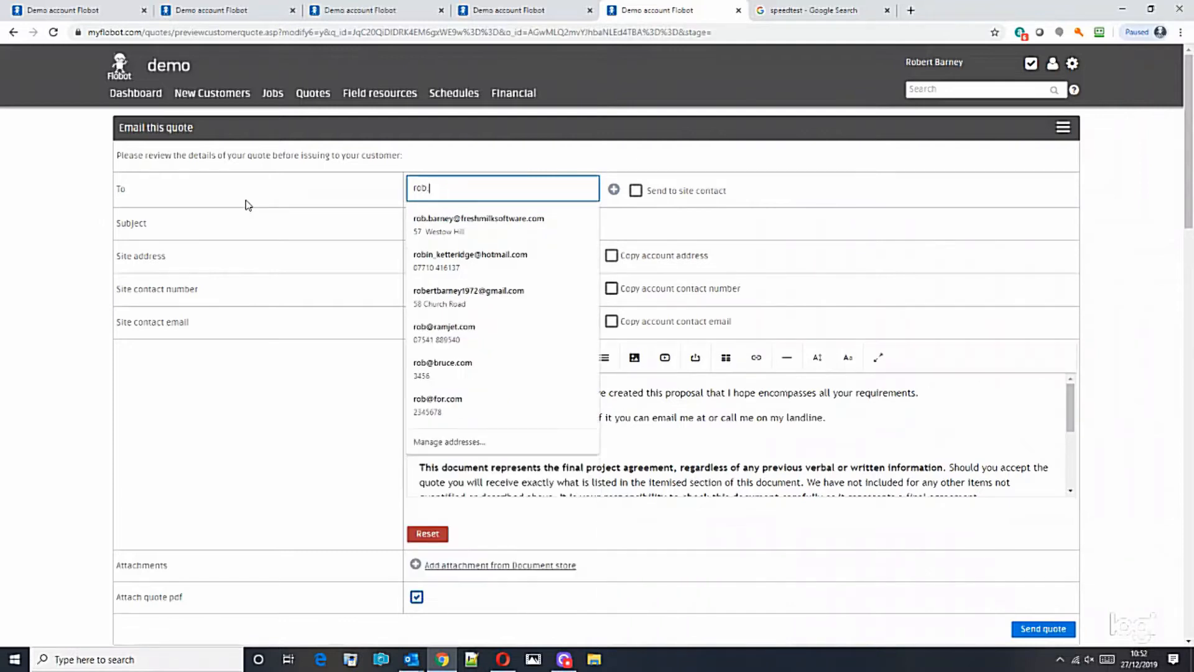
click(439, 221)
click(1140, 433)
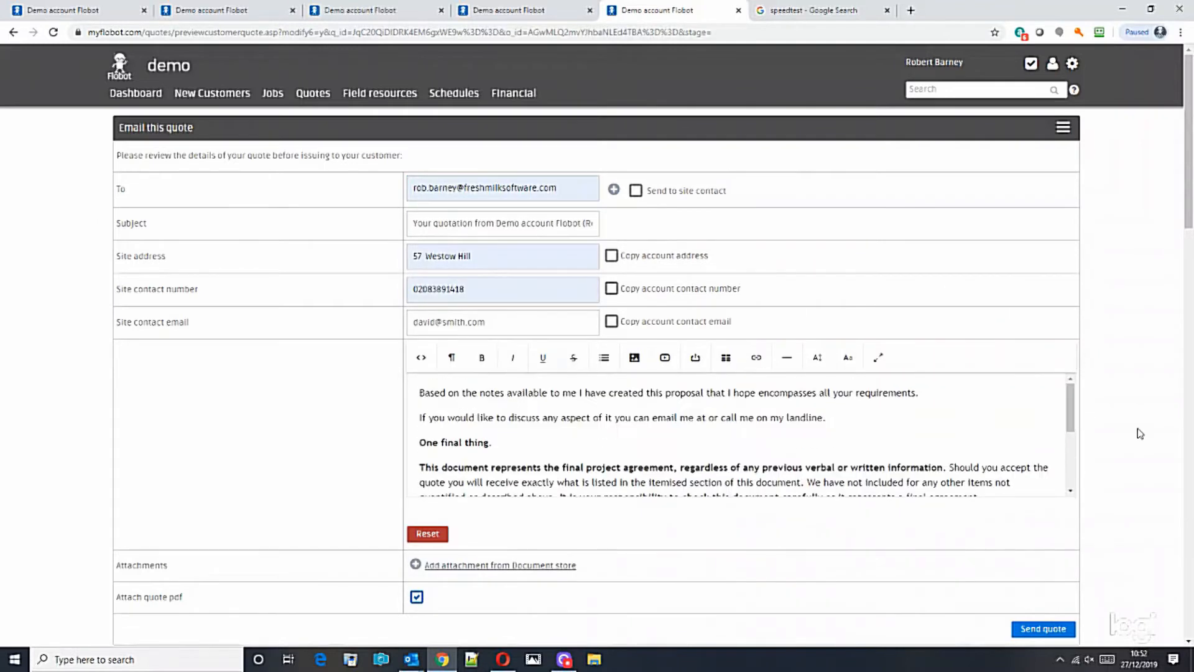
scroll(1140, 433, down, 20)
scroll(1141, 434, up, 18)
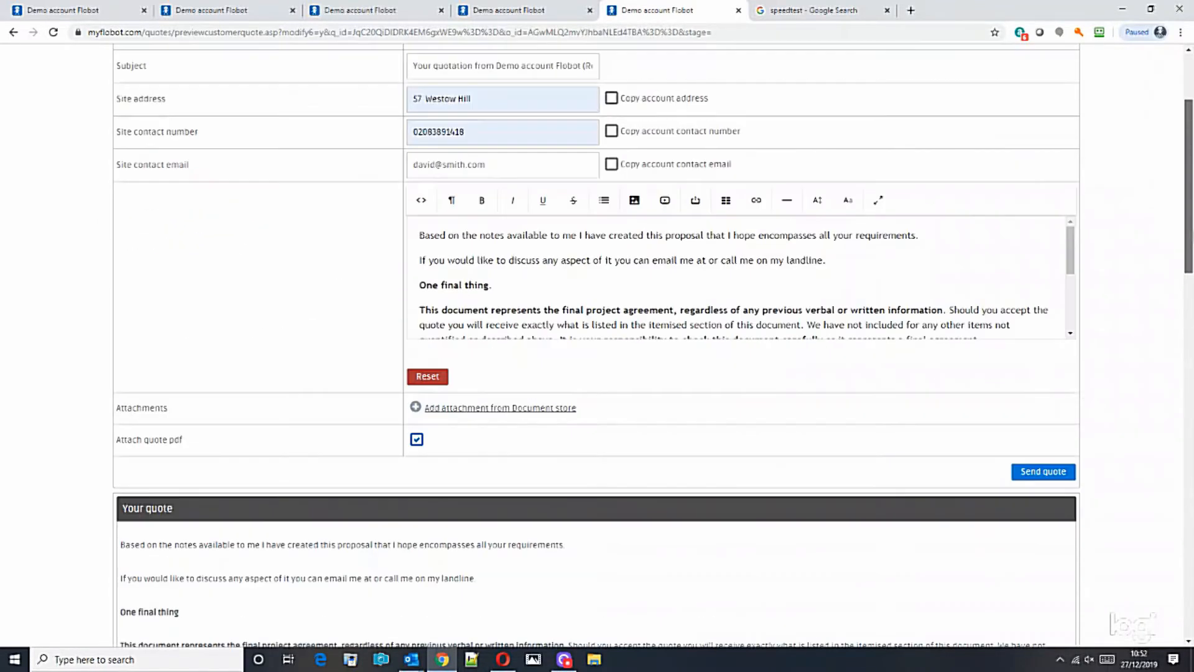
click(1043, 472)
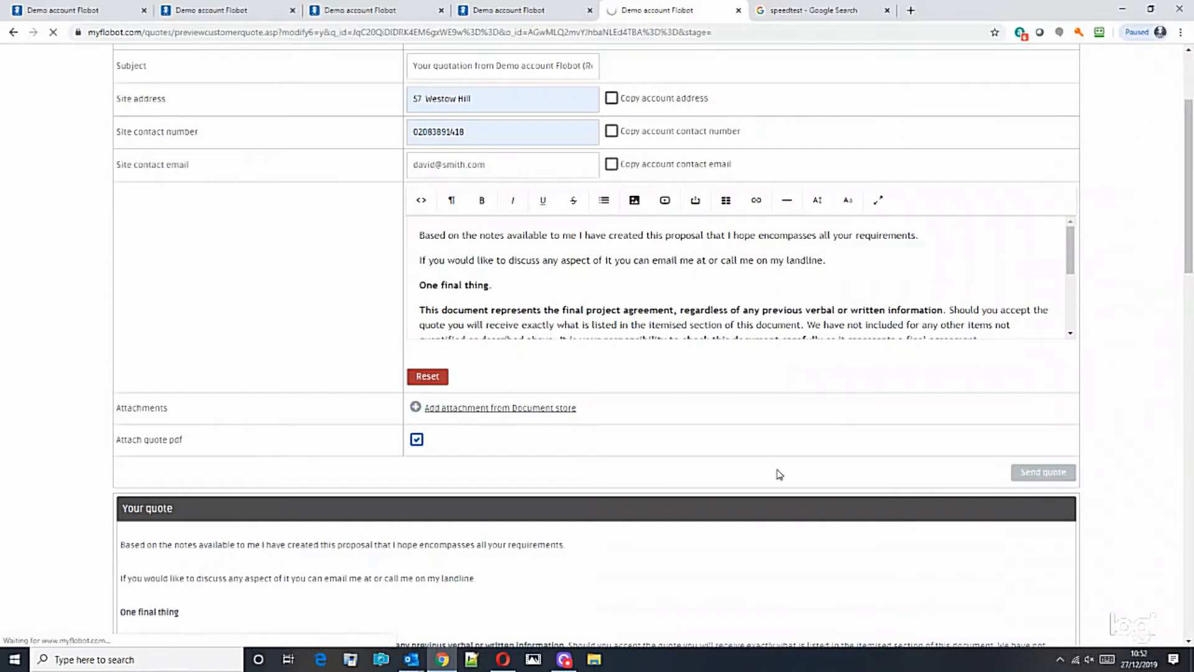
click(412, 659)
Open the Flobot Mailserver quotation email under Outlook's Other tab and view its quote online.
click(24, 256)
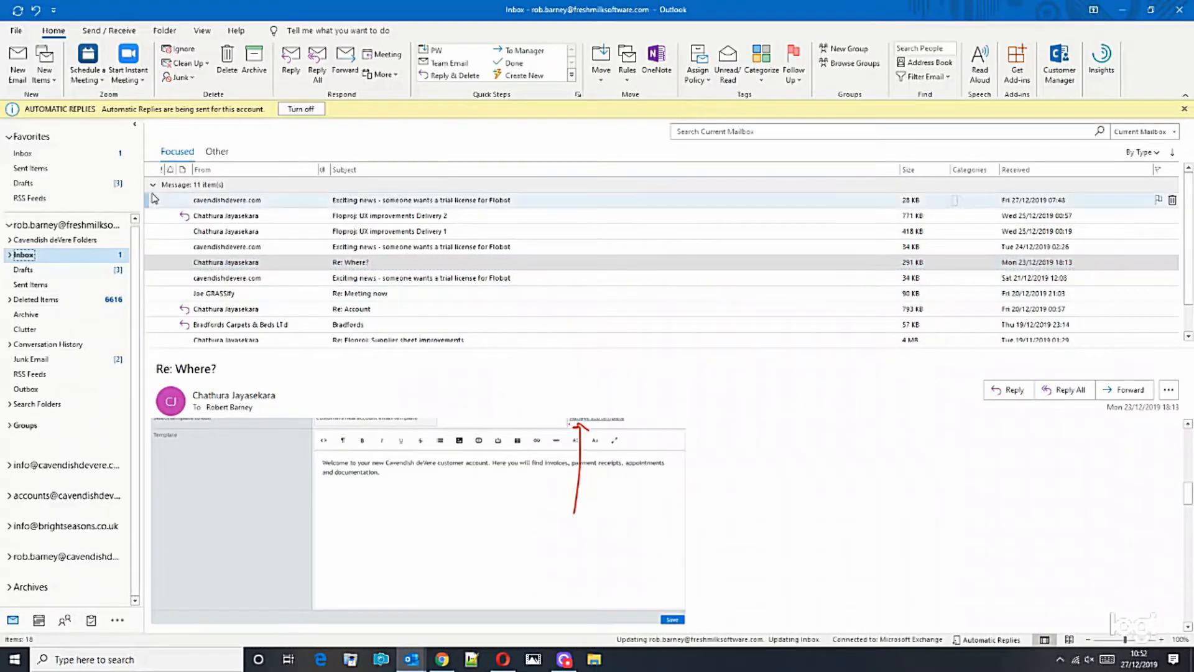
click(216, 151)
click(223, 200)
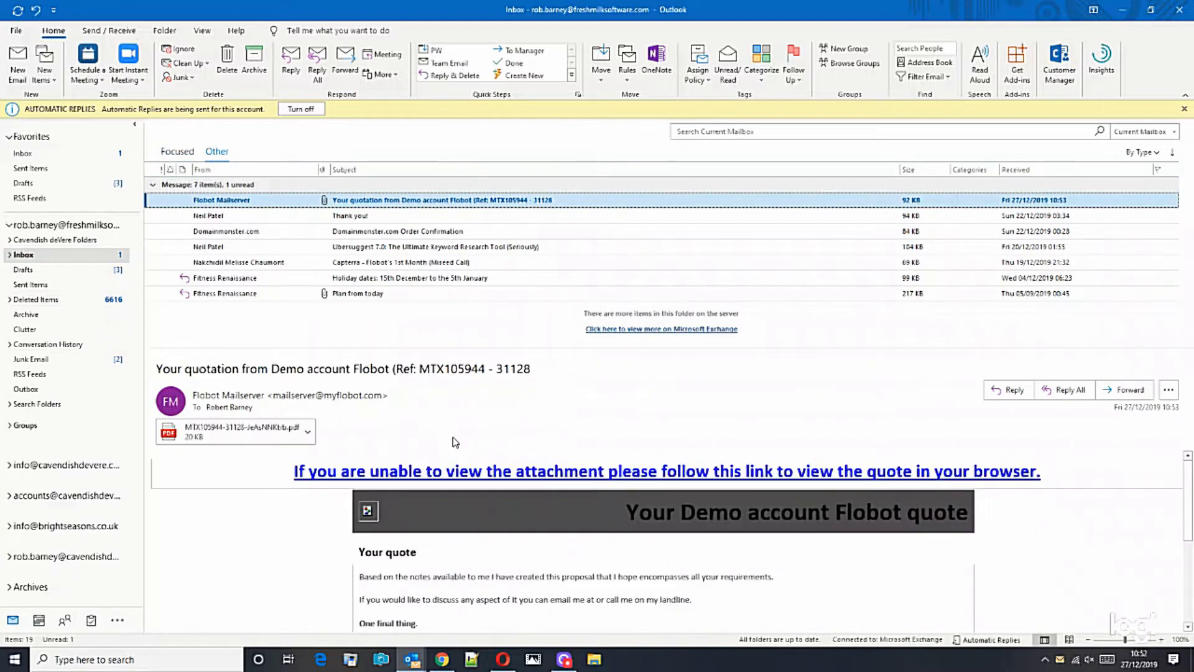
click(497, 471)
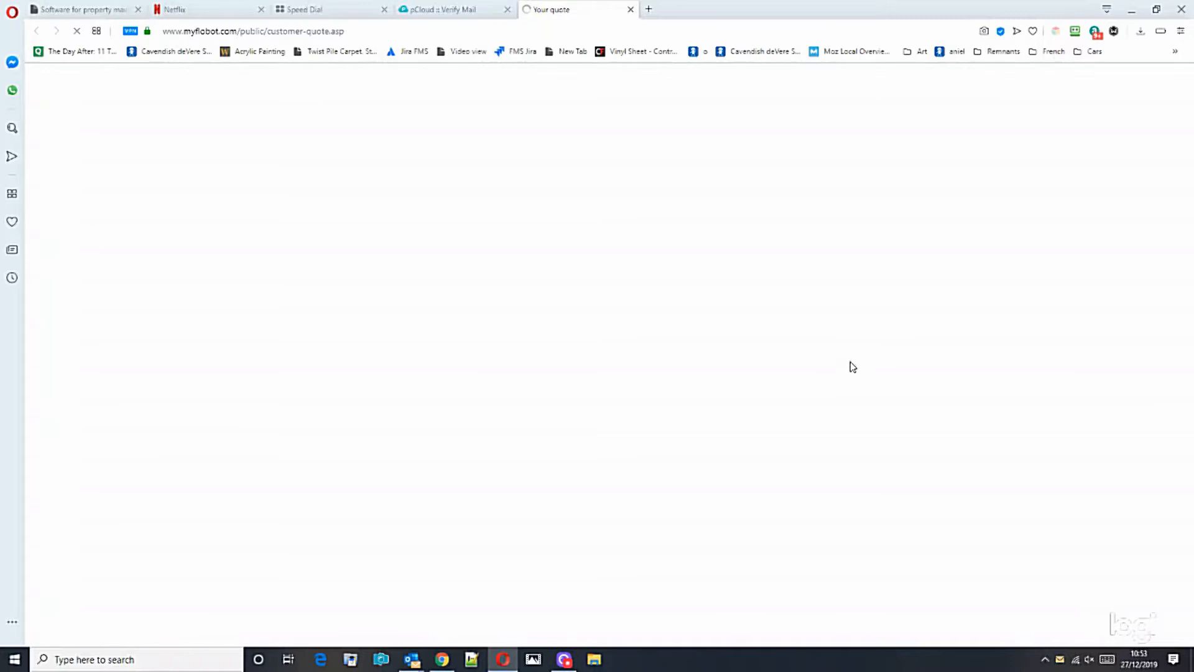
Accept the quote on the customer page with a go-ahead note, then refresh the order page.
scroll(863, 362, up, 5)
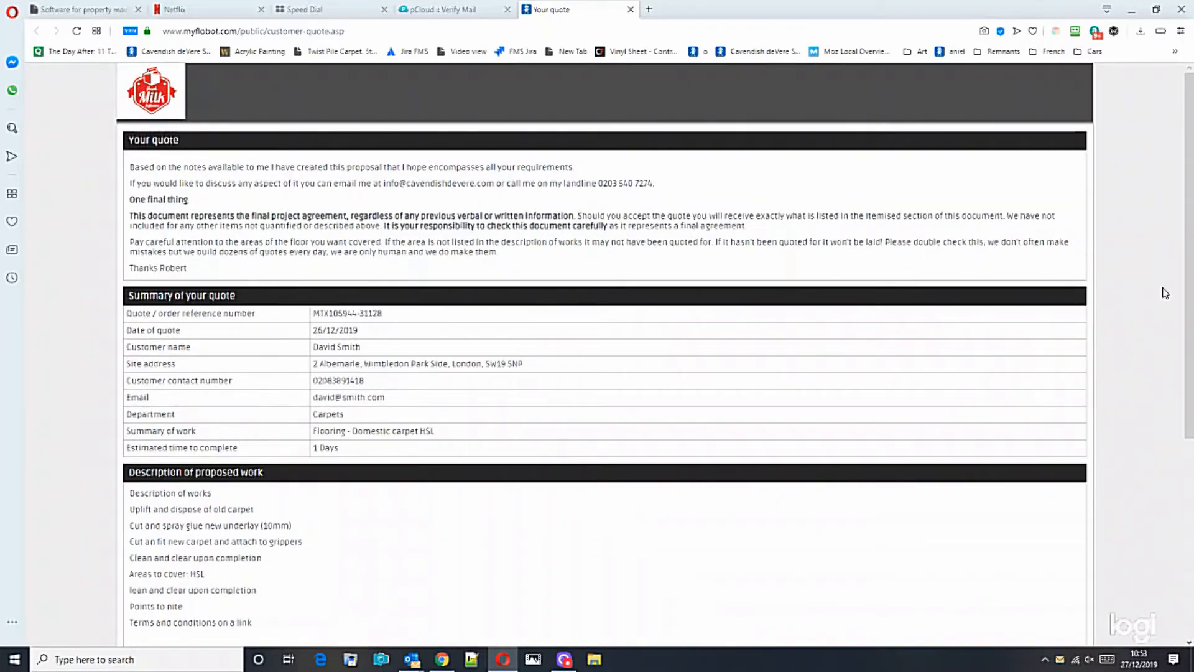
drag(1189, 291, 1190, 456)
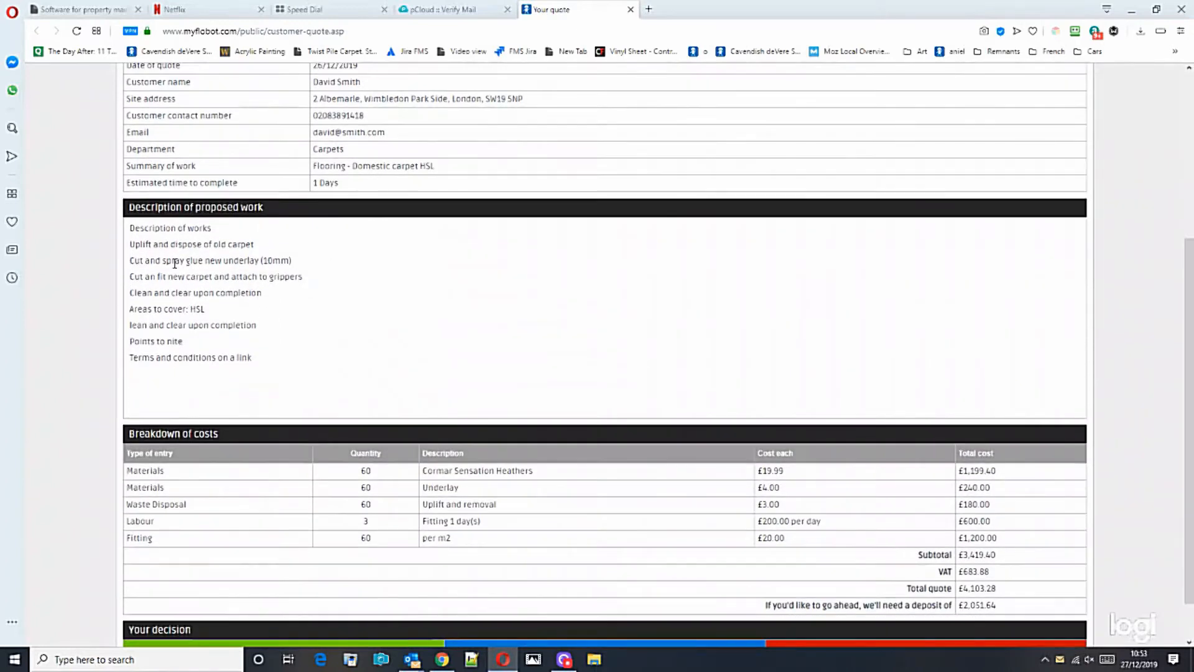
drag(137, 229, 334, 363)
scroll(573, 469, down, 1)
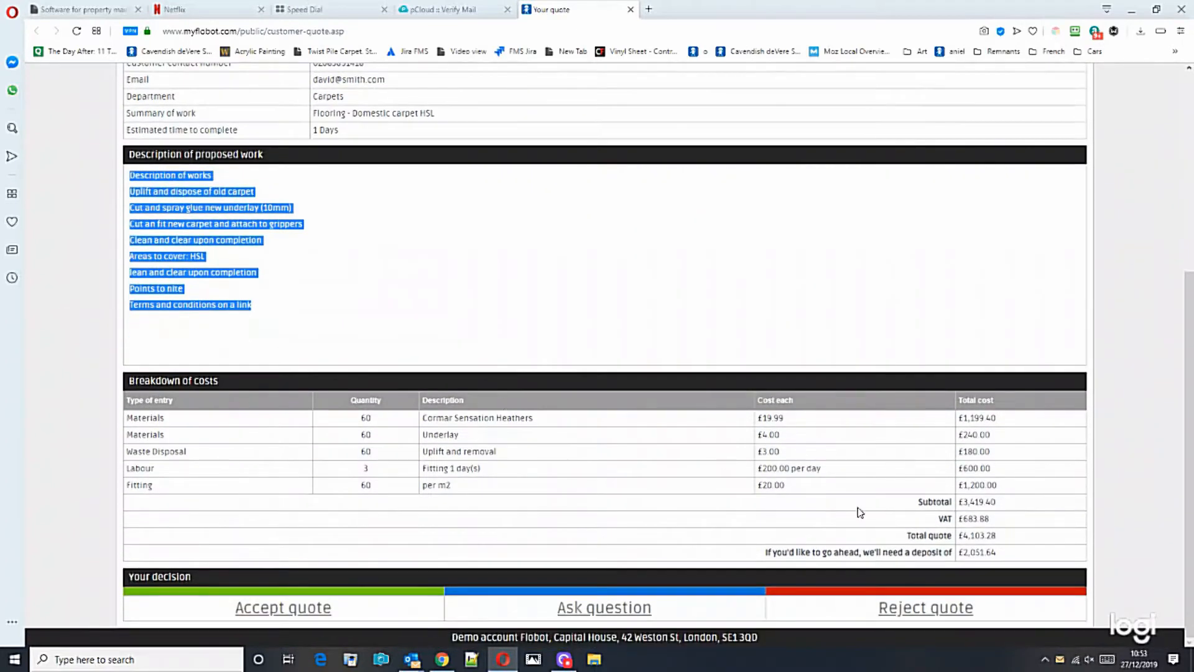
click(336, 608)
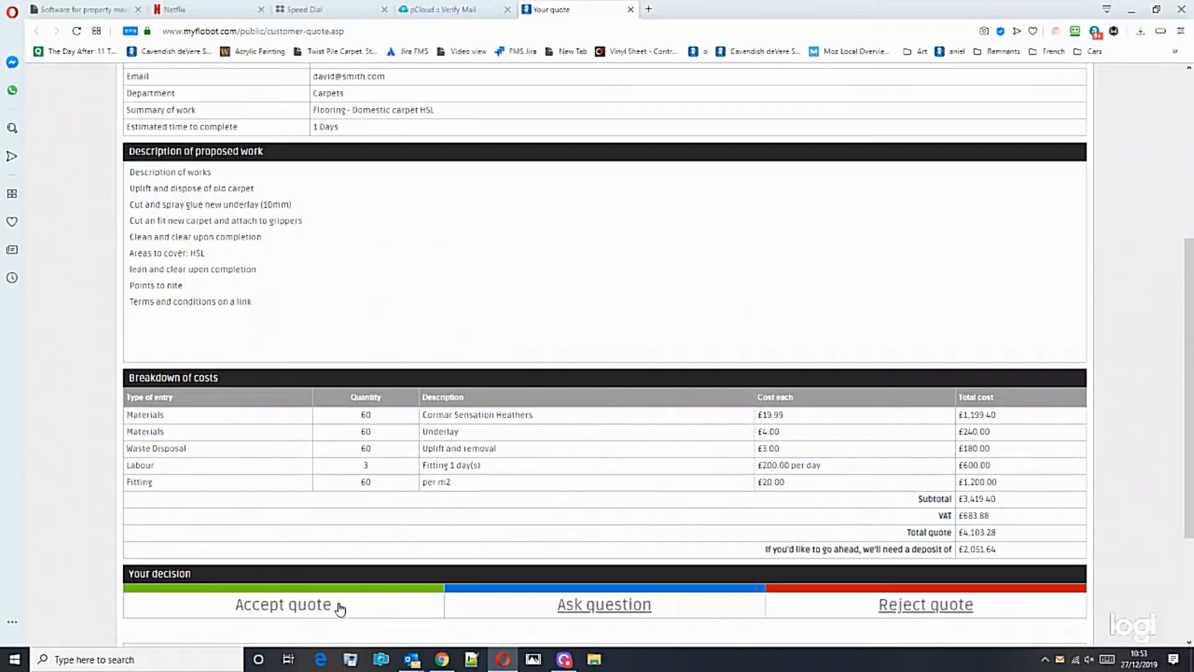
click(488, 500)
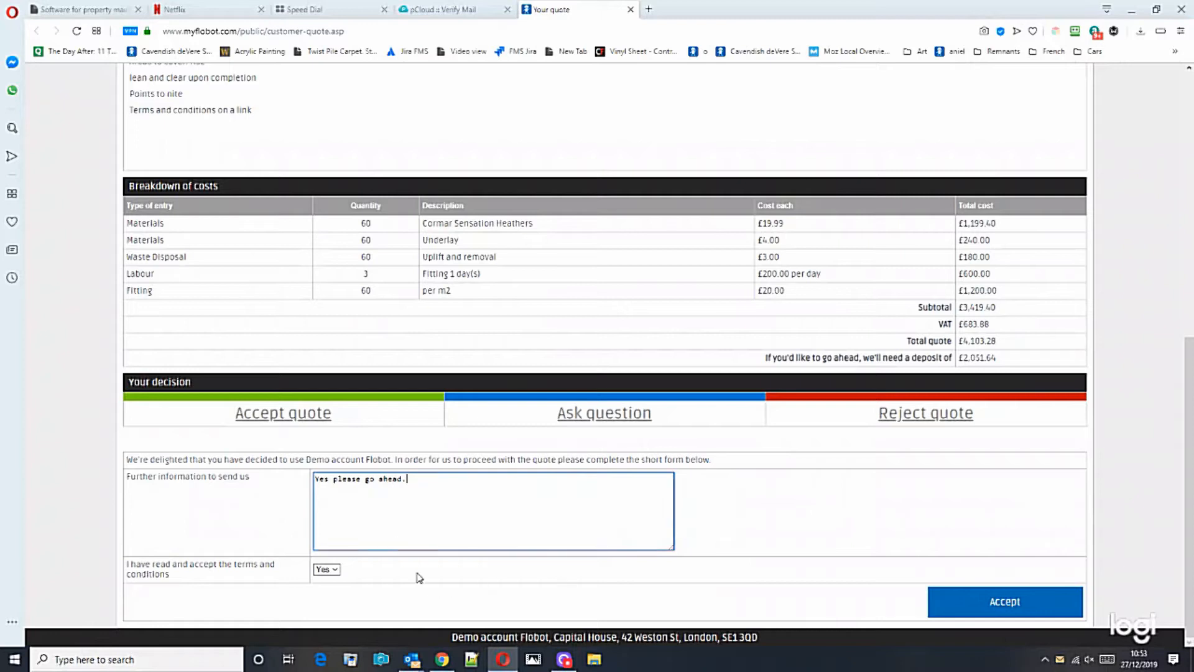
click(1005, 602)
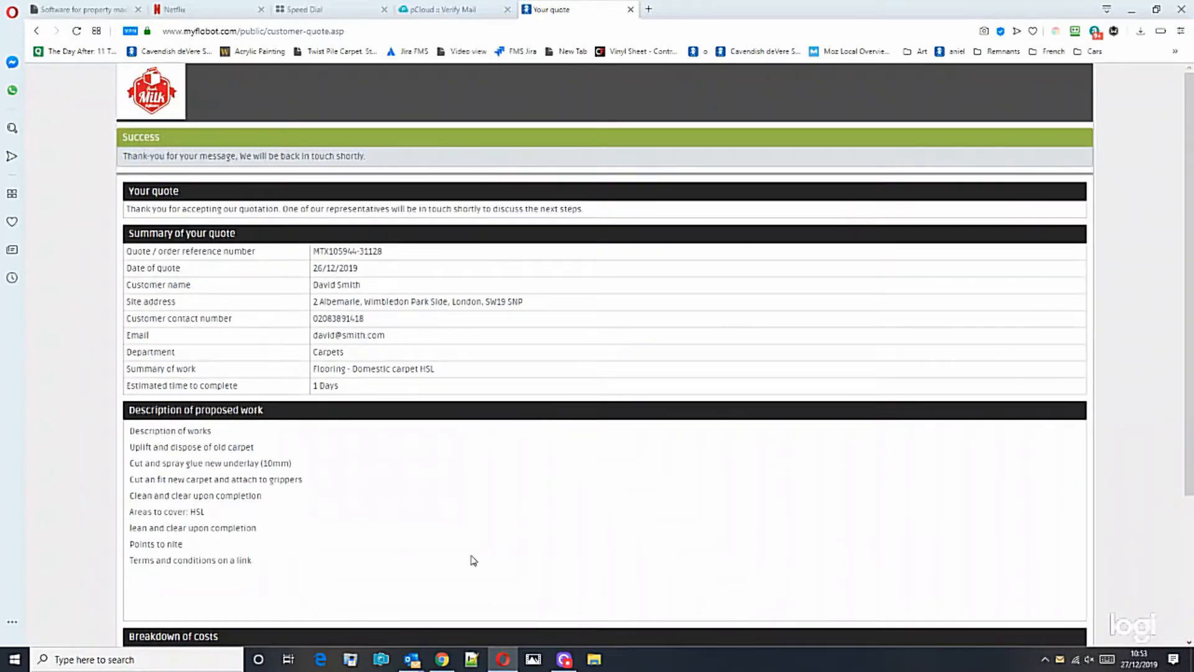
click(442, 660)
click(56, 31)
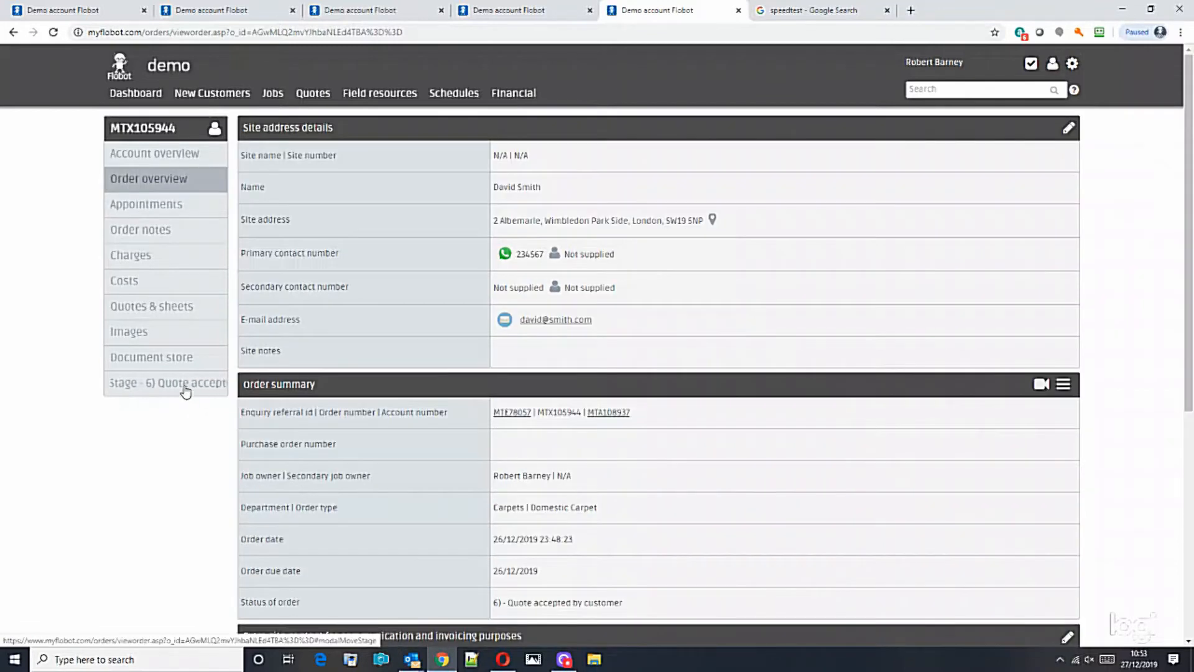
Open the Quote accepted jobs list in a new tab and confirm the order appears there.
mouse_move(1190, 279)
mouse_down()
mouse_move(1190, 507)
mouse_move(1189, 274)
mouse_up()
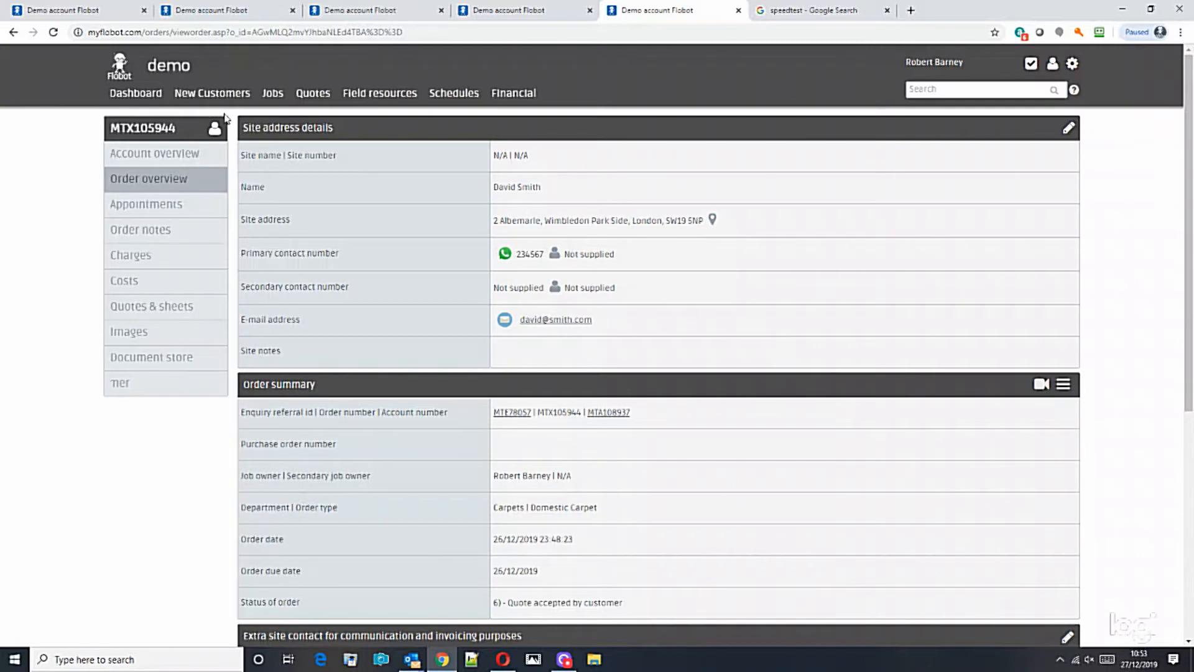
mouse_move(273, 95)
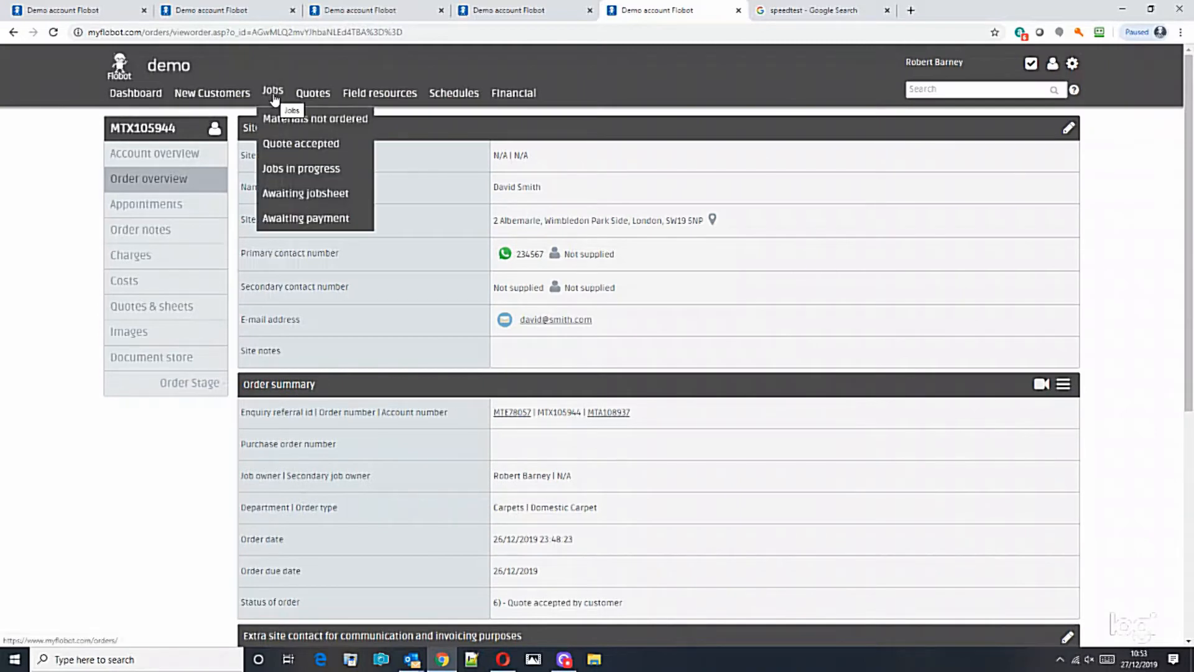
right_click(291, 144)
click(312, 151)
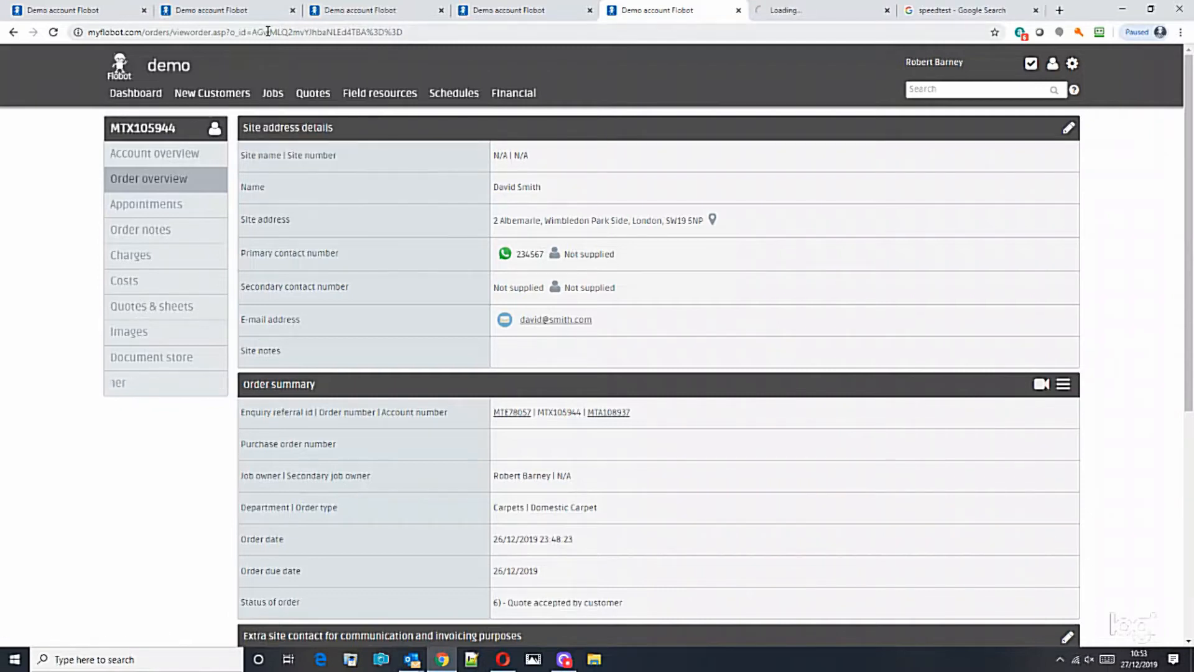
click(777, 14)
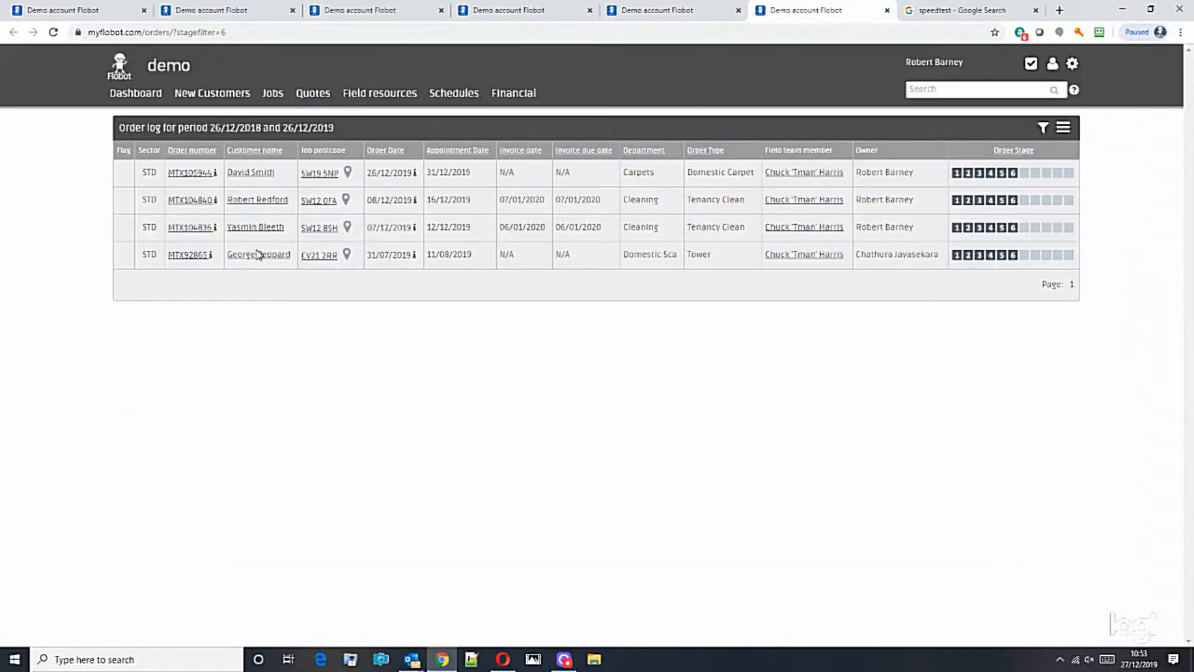
click(649, 13)
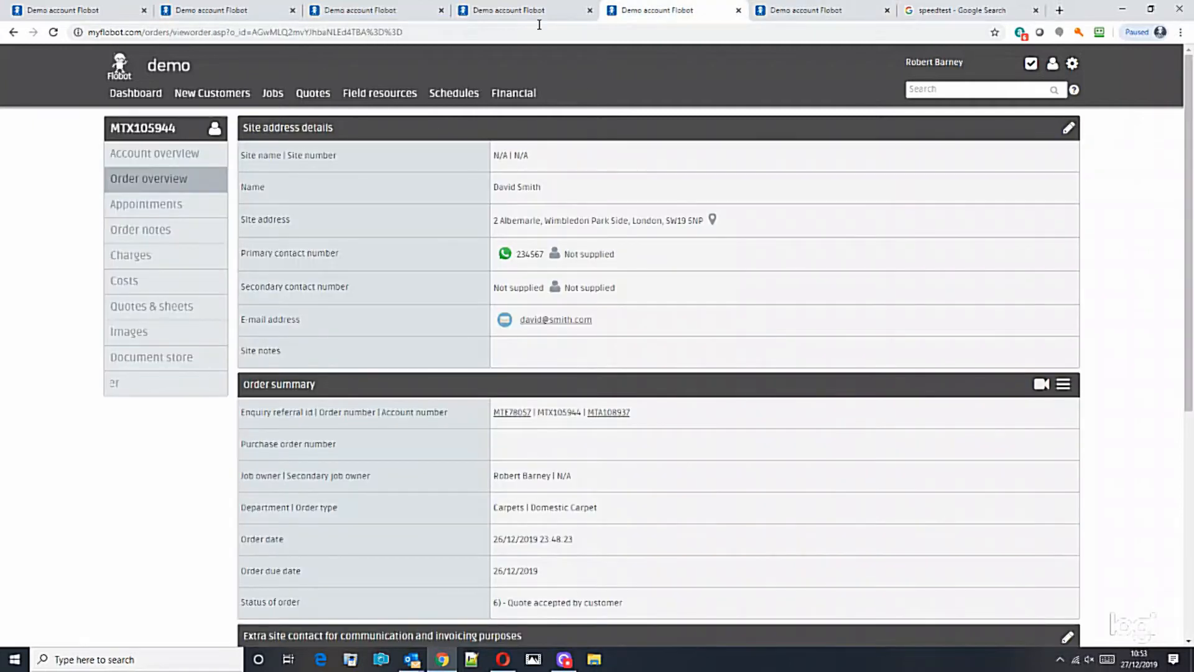
click(517, 13)
click(653, 15)
scroll(593, 286, down, 5)
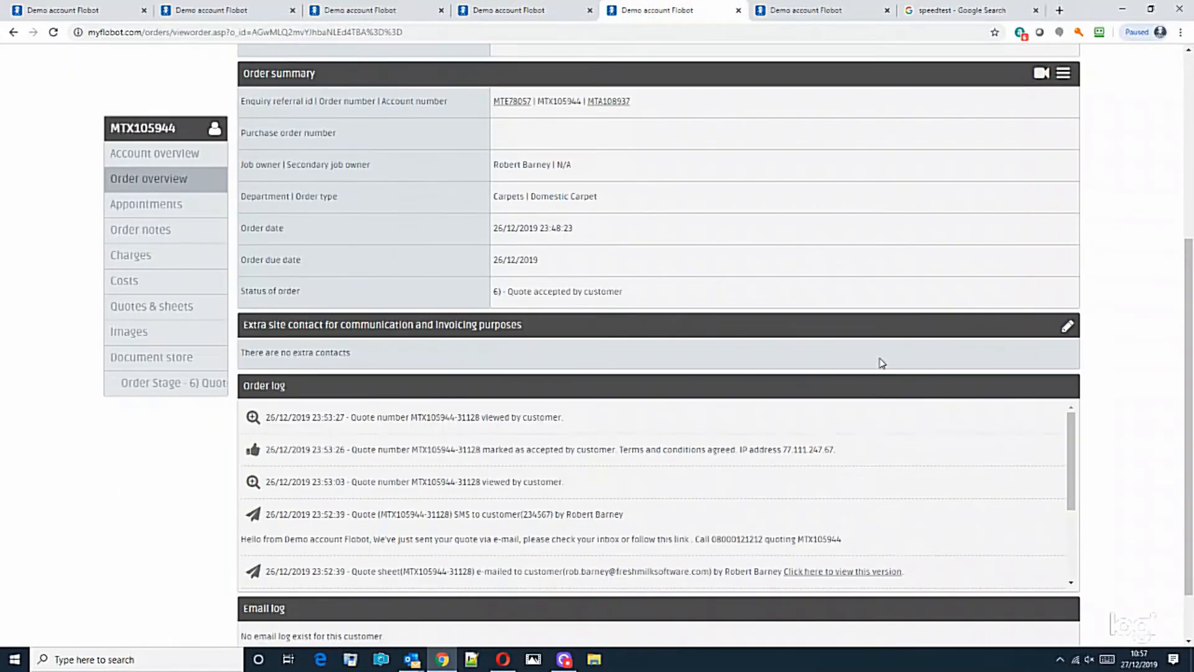
scroll(794, 331, up, 3)
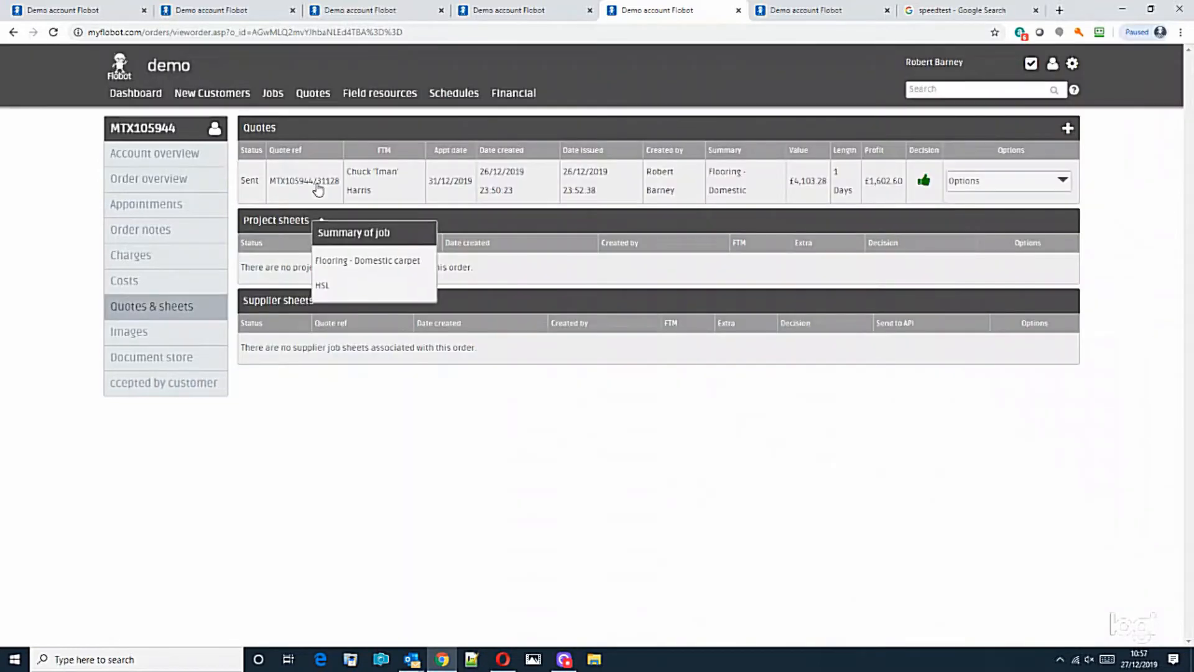
click(316, 183)
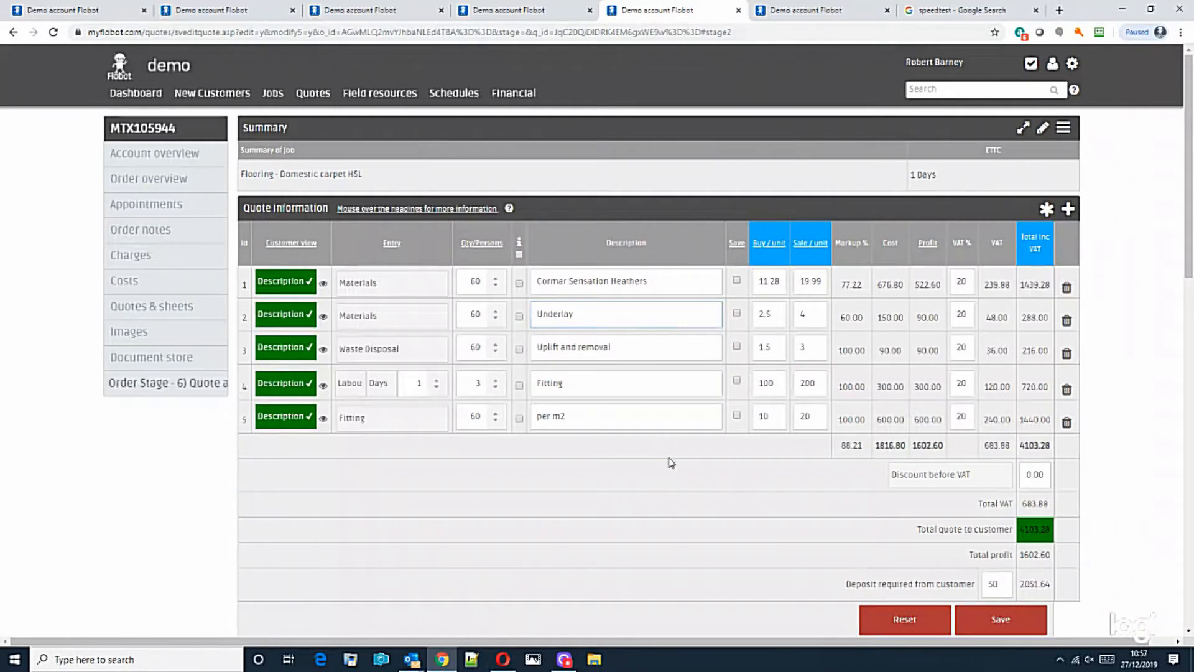
Create customer charges from the quote.
scroll(671, 462, down, 3)
scroll(673, 465, down, 4)
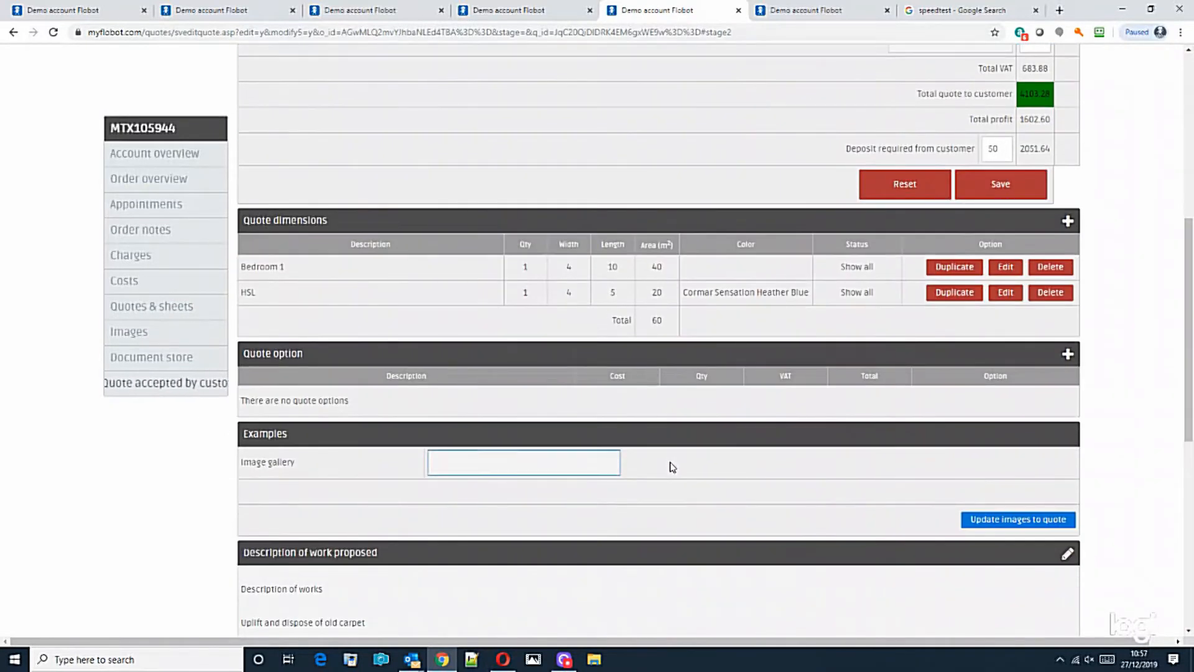
scroll(667, 457, up, 3)
scroll(667, 455, down, 4)
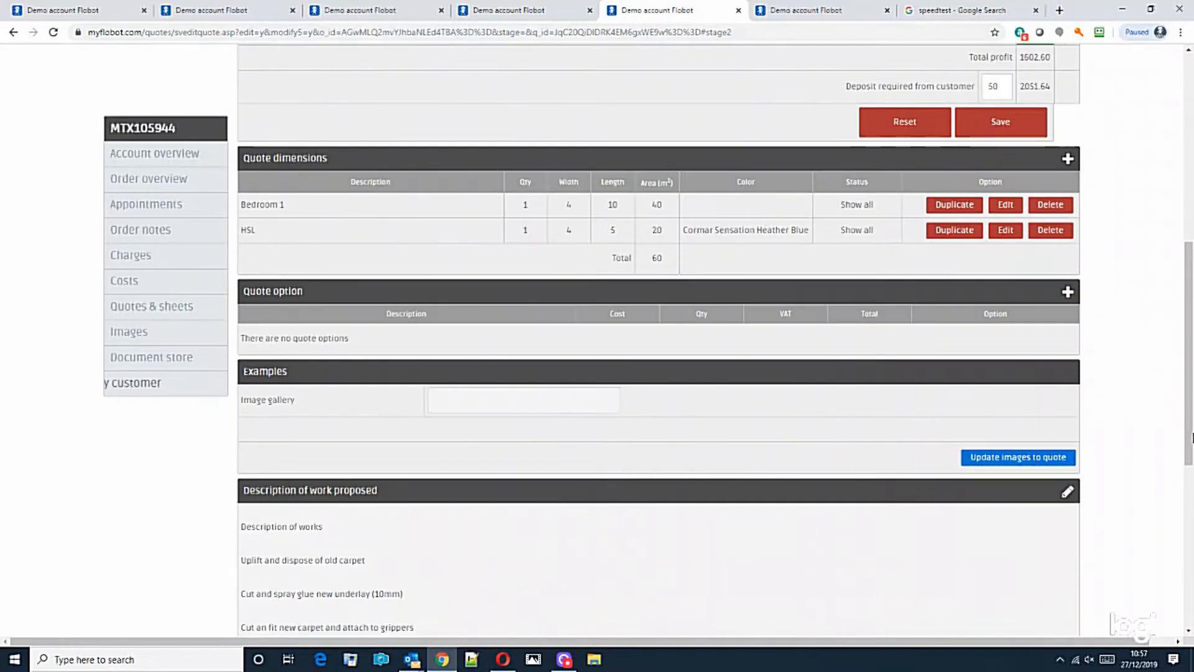
drag(1190, 413, 1189, 597)
click(753, 610)
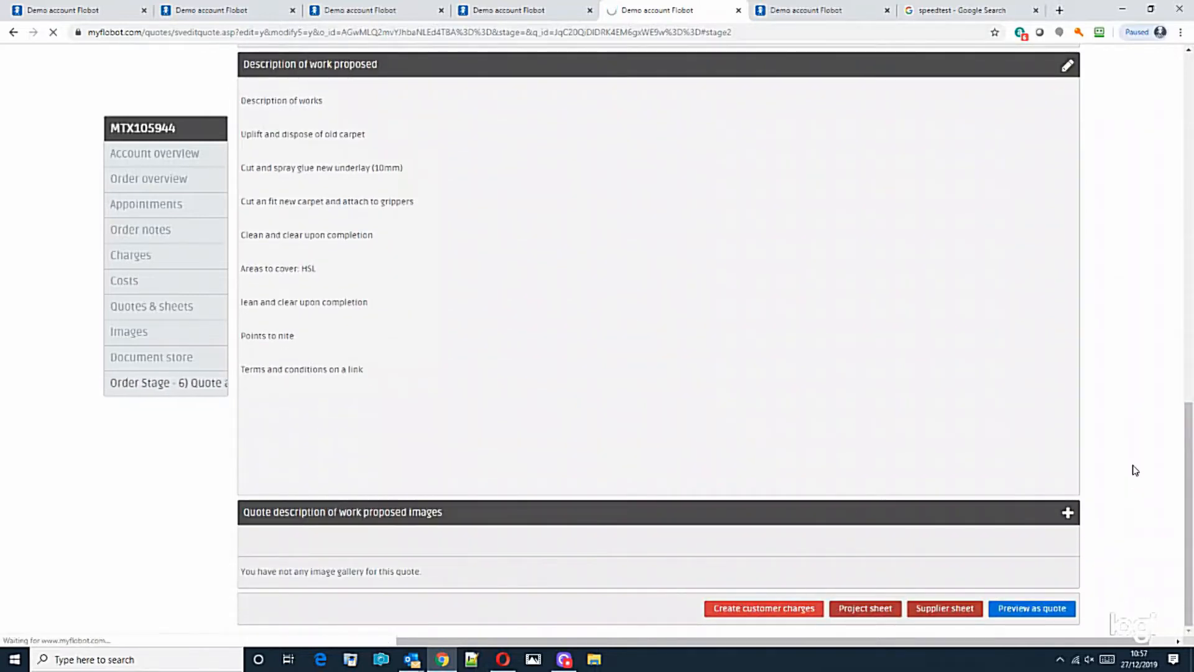
Edit the Deposit Amount to 50 percent, making the deposit £2,051.64.
scroll(894, 443, down, 5)
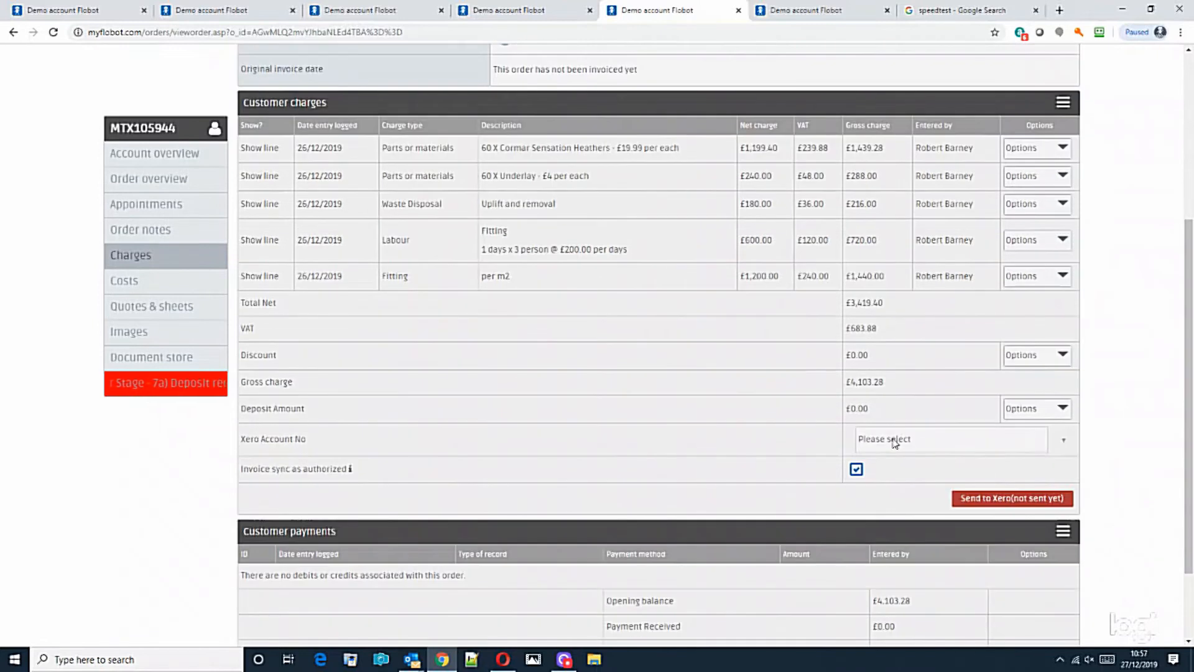
click(1034, 409)
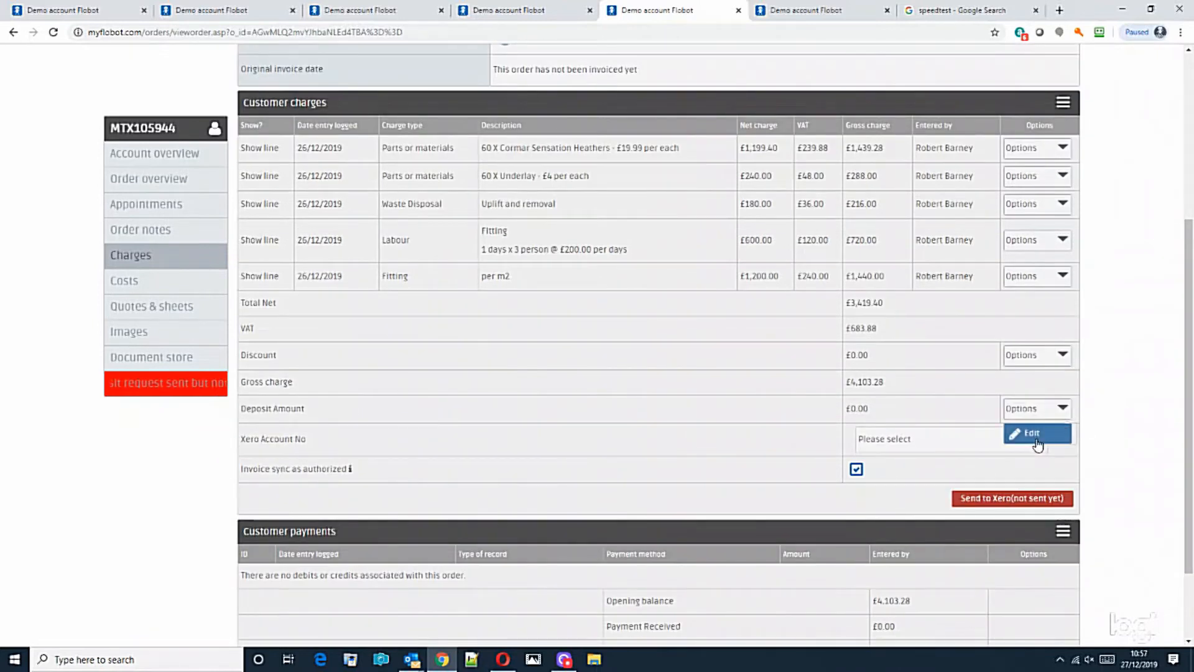
click(1032, 430)
key(BackSpace)
text(50)
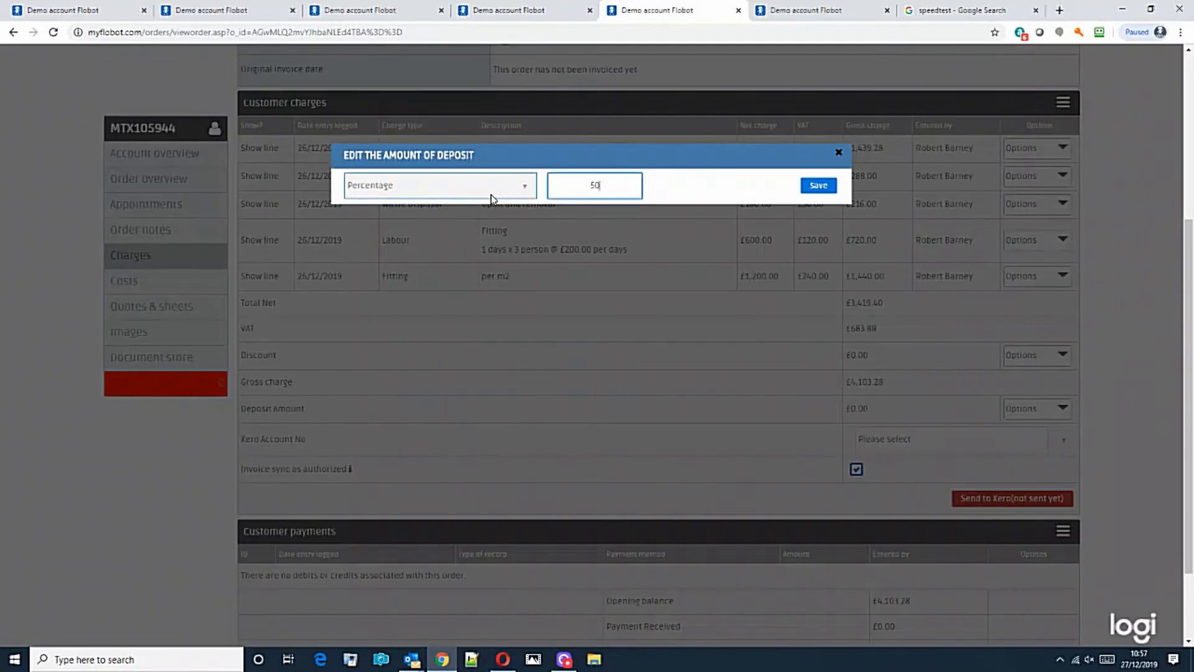
click(815, 187)
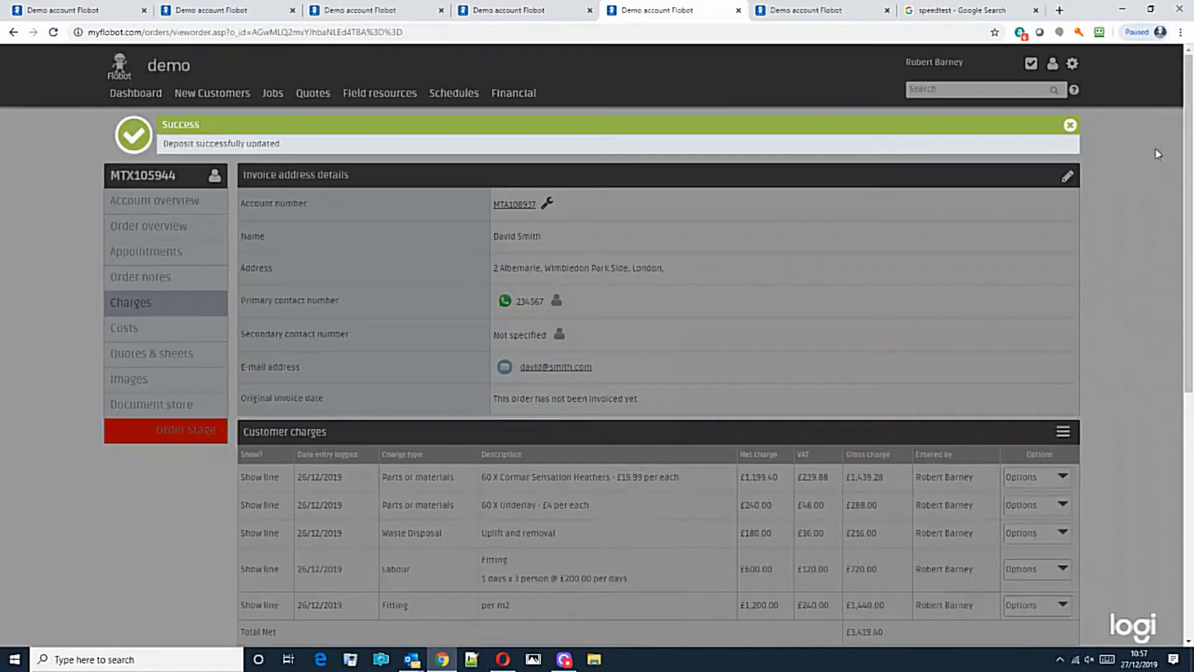
scroll(1082, 132, down, 7)
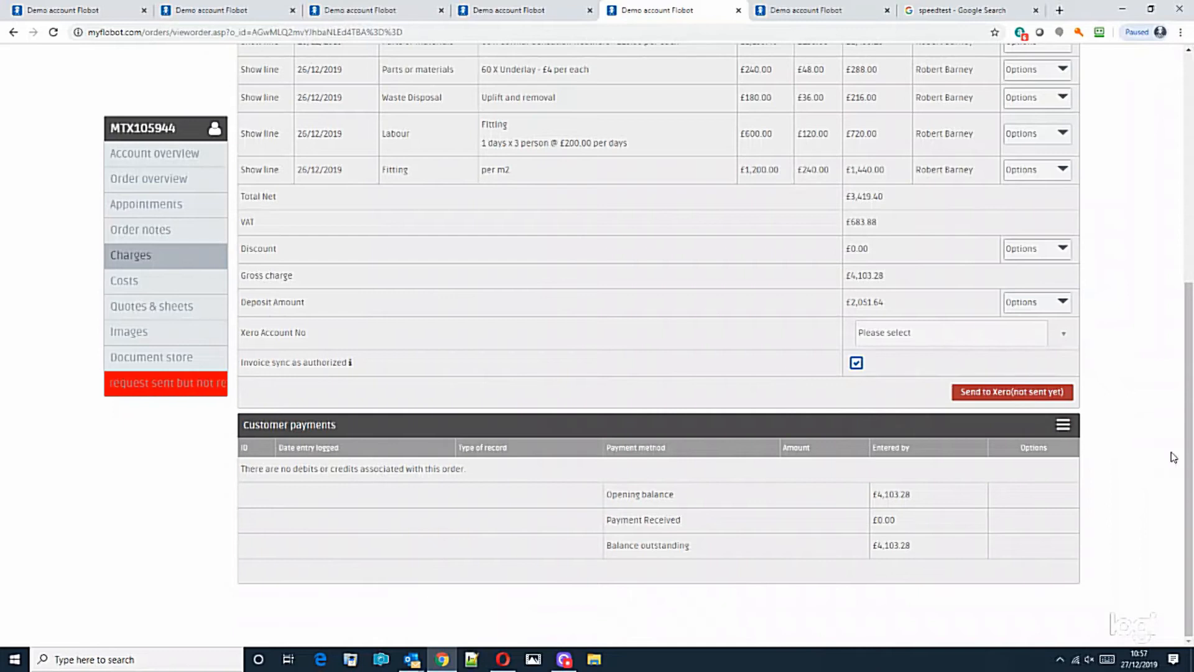
scroll(1107, 313, up, 2)
click(1063, 120)
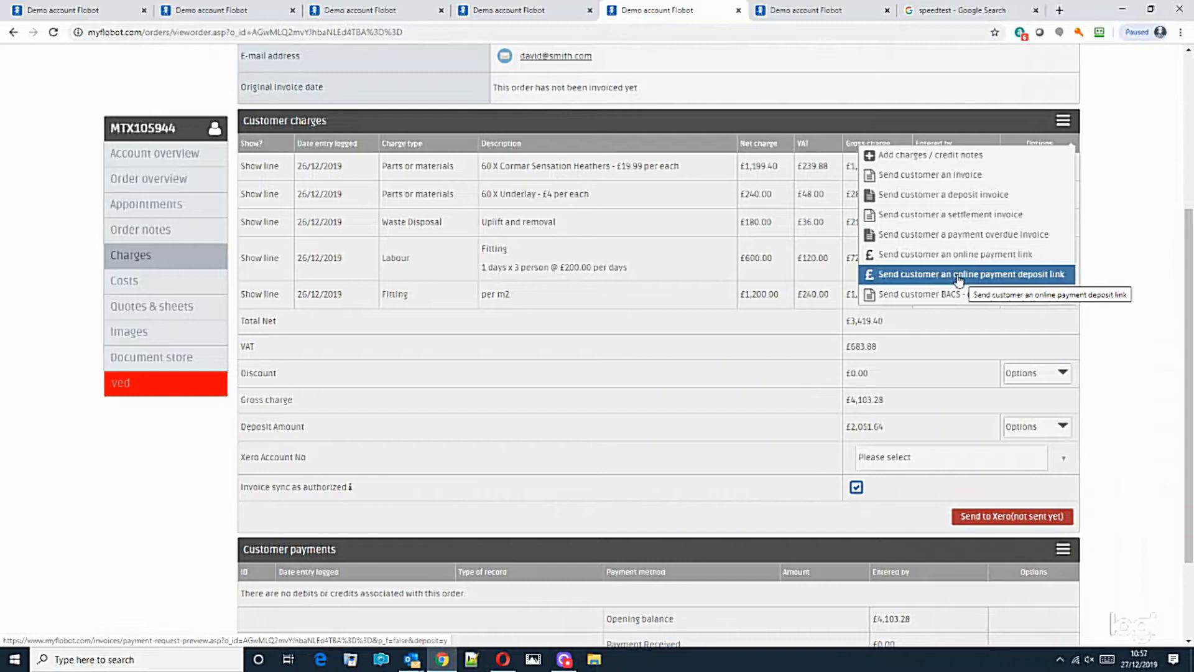
Send the customer an online deposit payment request invoice.
click(956, 196)
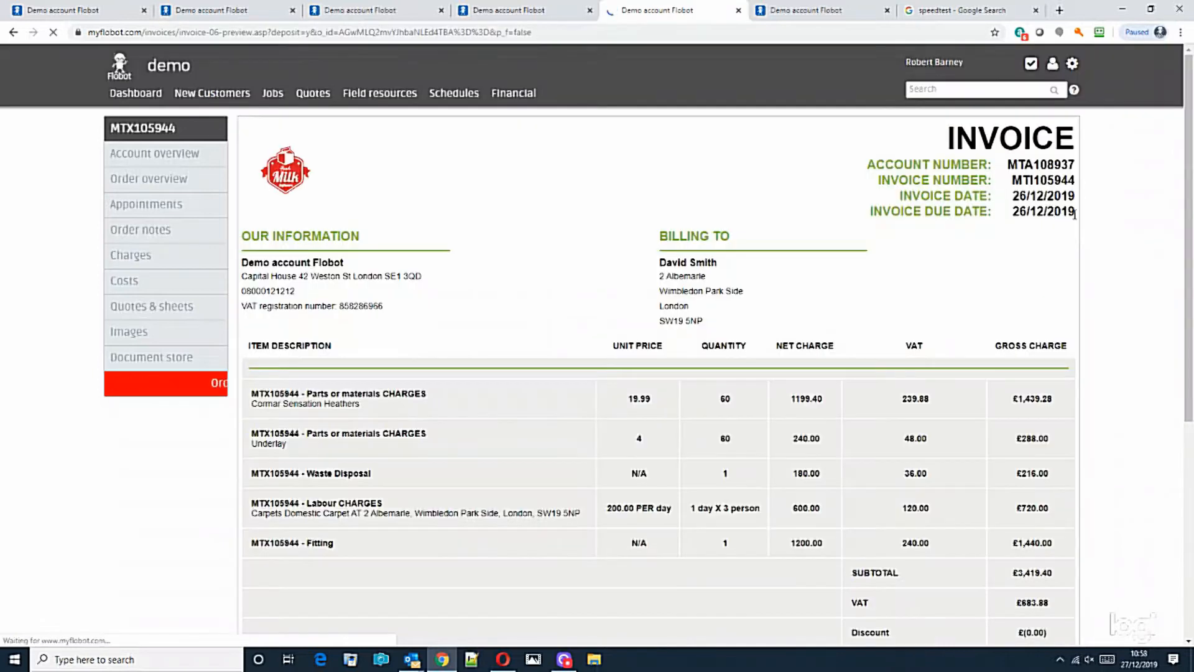
scroll(1074, 269, down, 6)
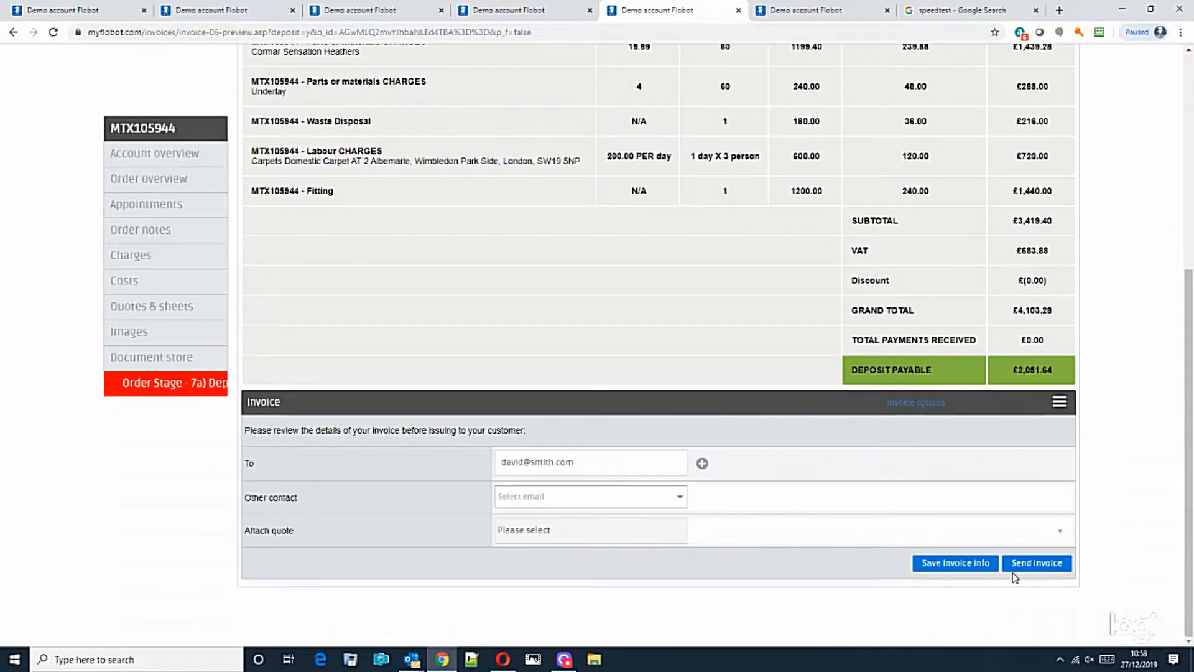
click(1019, 563)
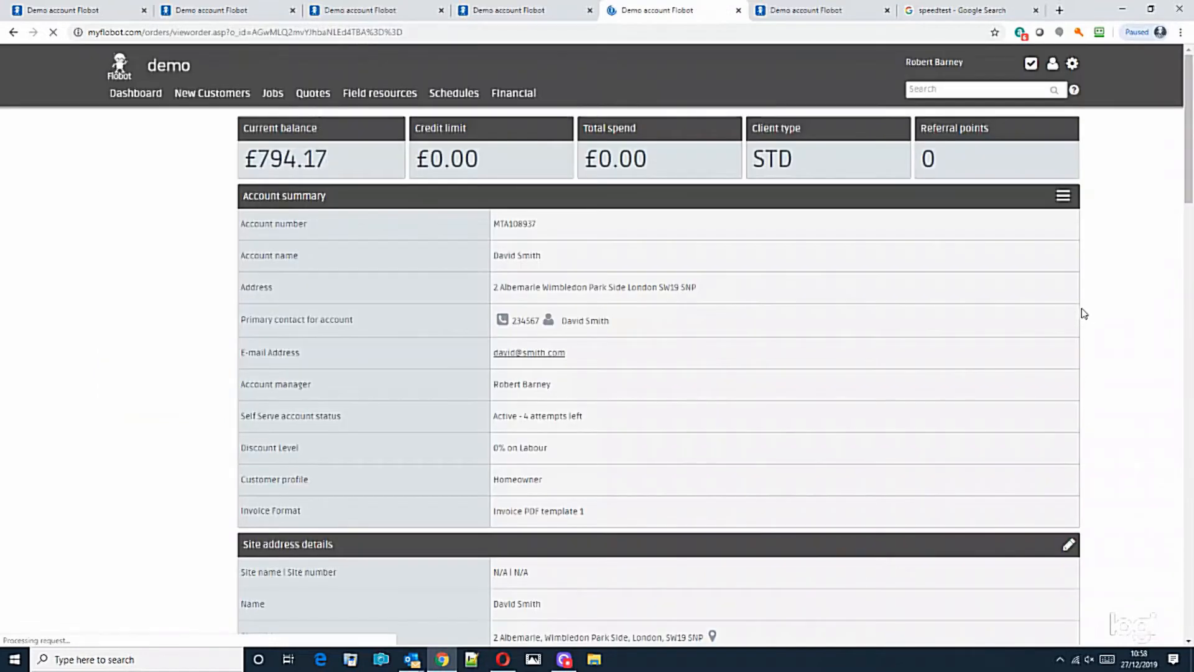
Select and copy the £2,051.64 Deposit Amount on the Charges page.
scroll(1095, 199, down, 7)
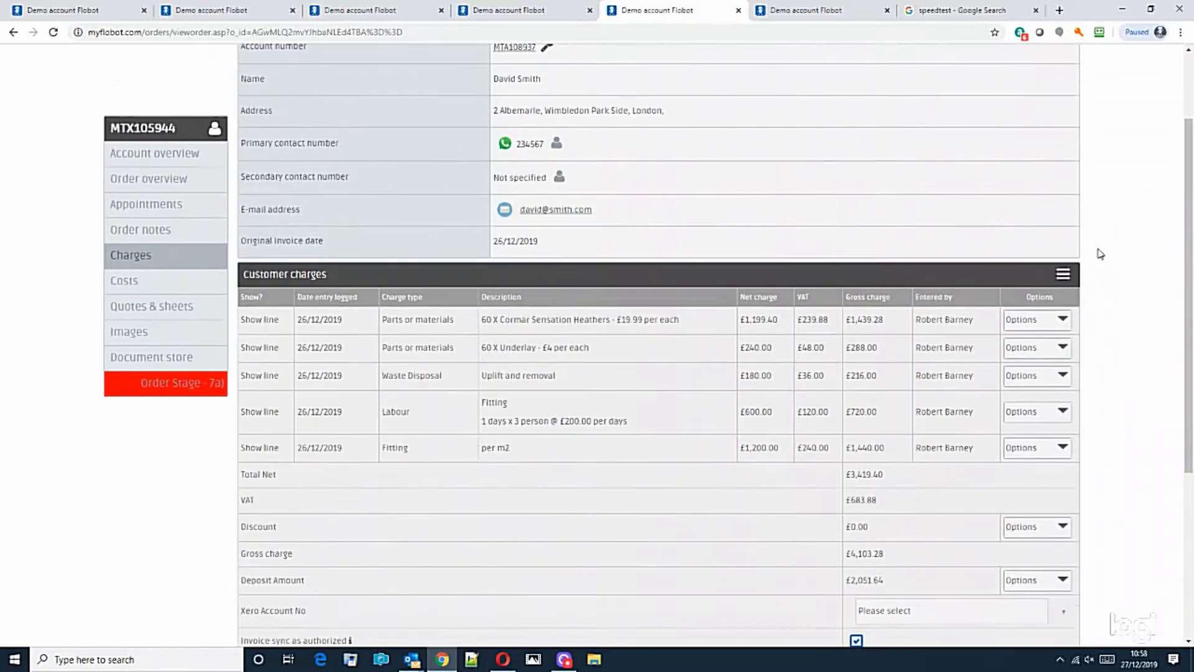
scroll(1099, 261, down, 1)
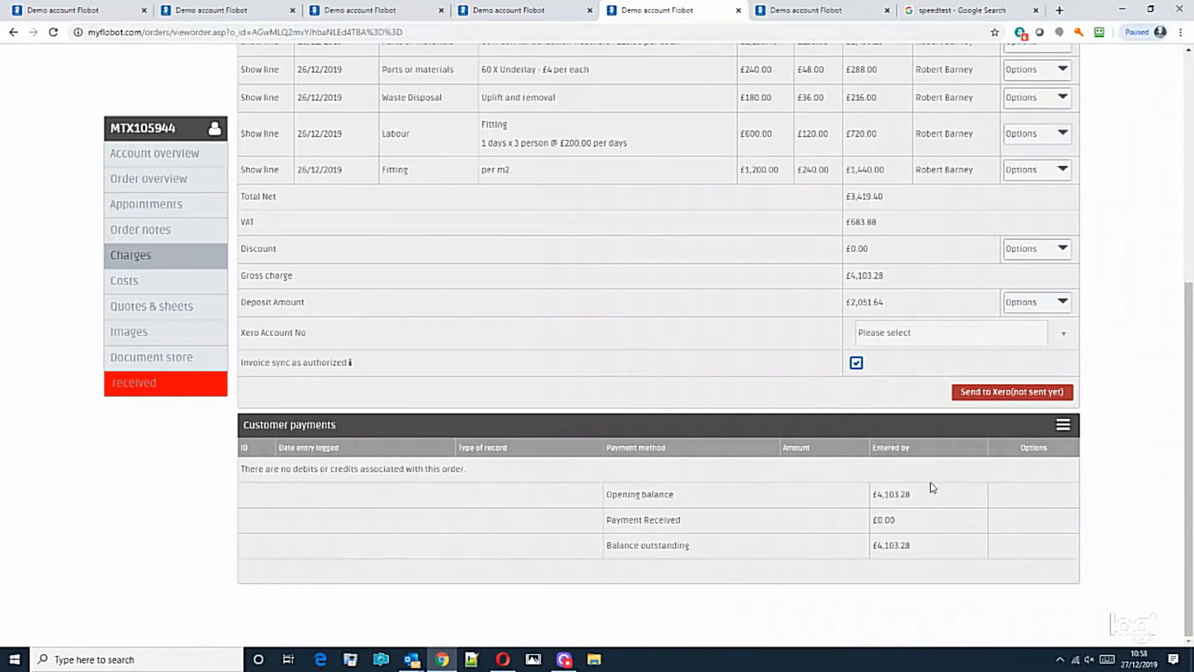
drag(897, 311, 846, 305)
key(ctrl+c)
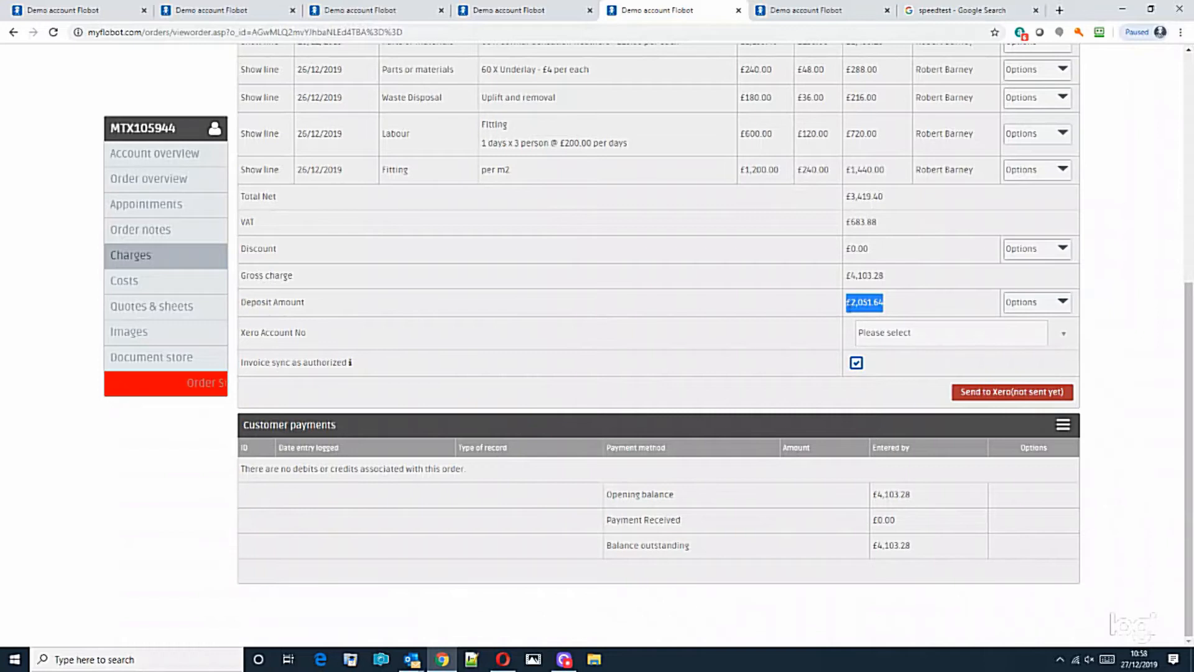
Record an other payment by BACS with 2051.64 pasted as the value, dated 26/12/2019.
click(1063, 424)
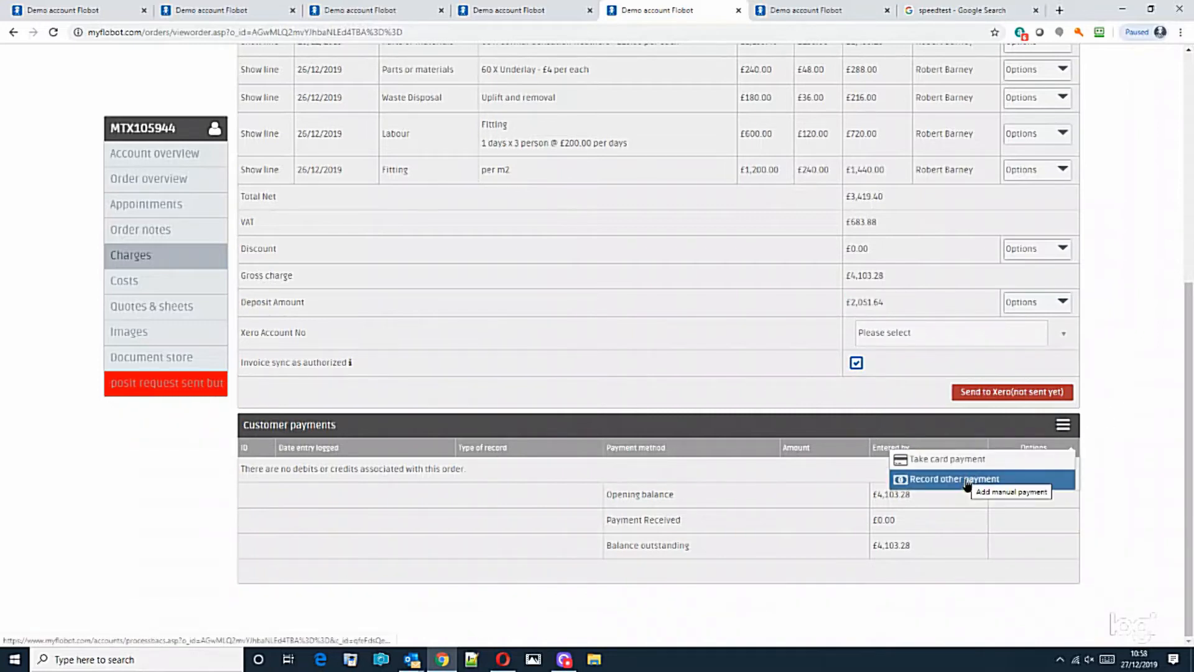
click(968, 478)
click(446, 189)
click(451, 222)
key(Tab)
key(ctrl+v)
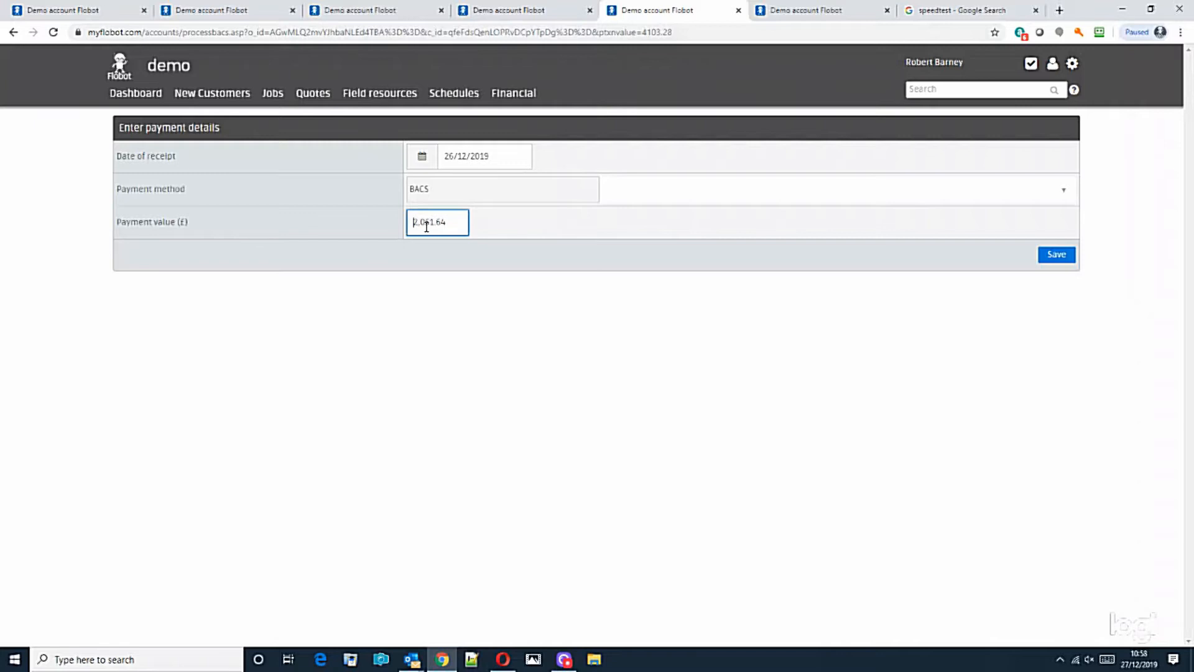
key(BackSpace)
click(1063, 259)
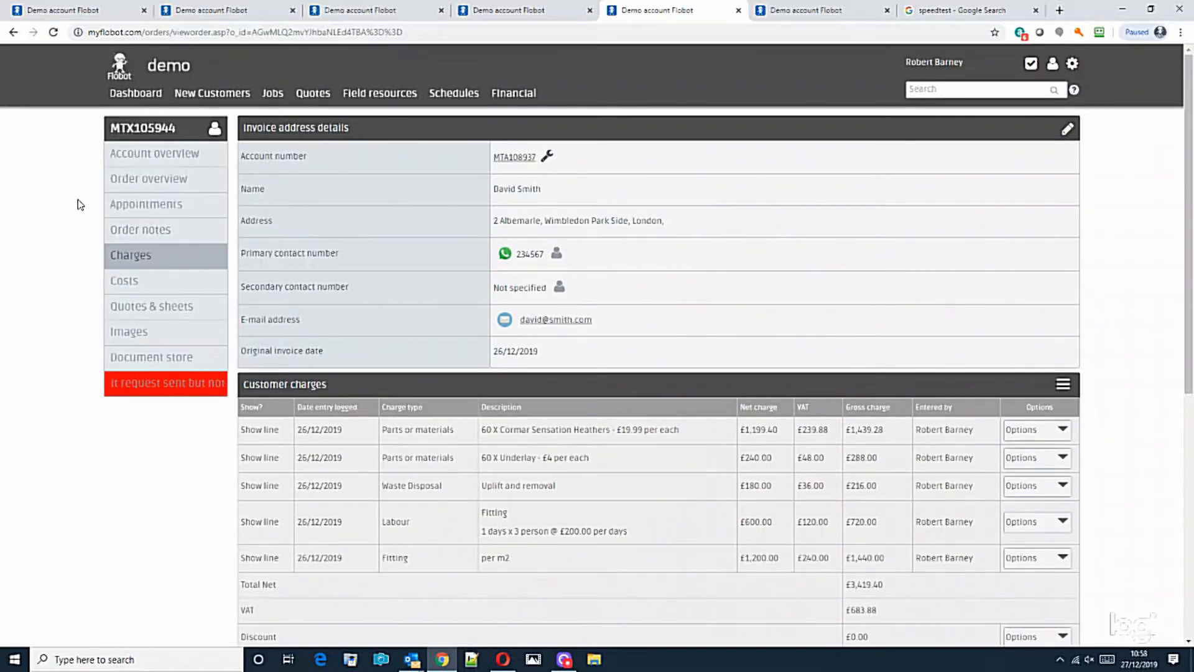
Change the order stage from the red banner to 8a) Works appointment booked materials not ordered.
click(151, 381)
click(515, 186)
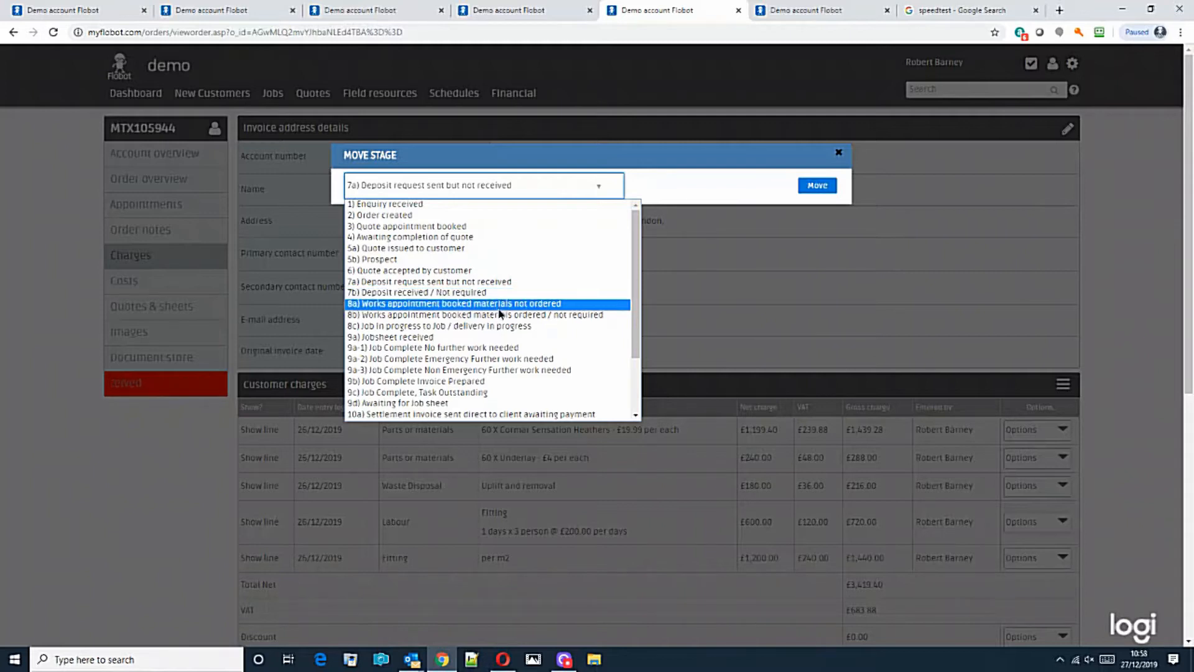
click(499, 306)
click(819, 186)
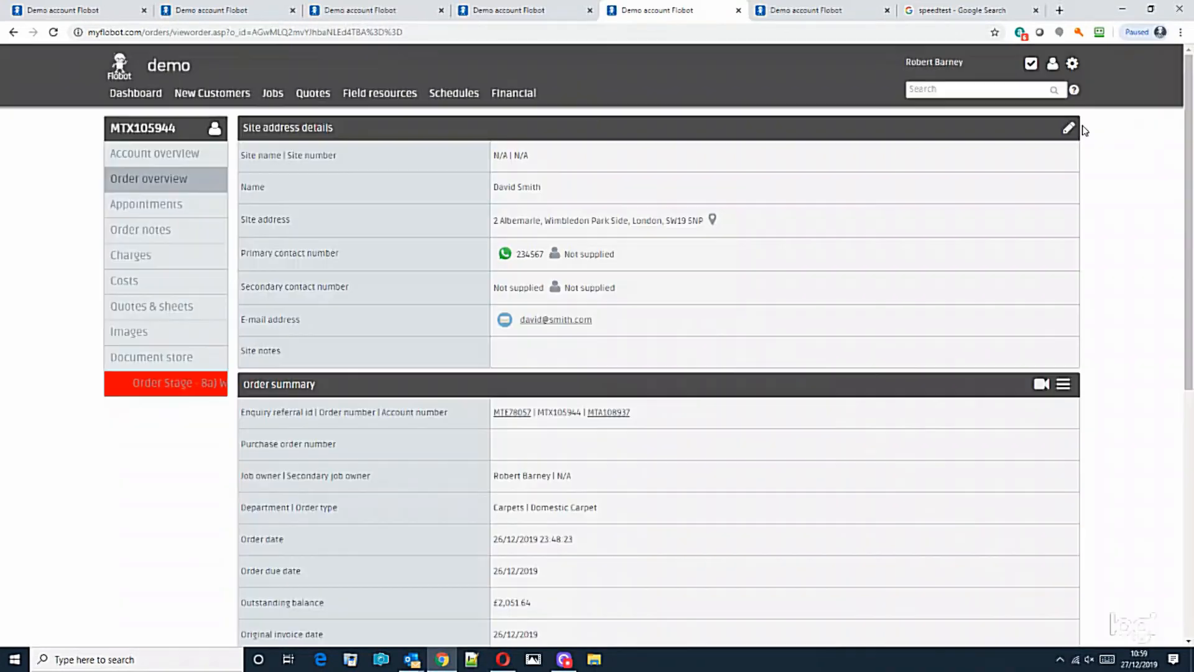
drag(1190, 132, 1193, 68)
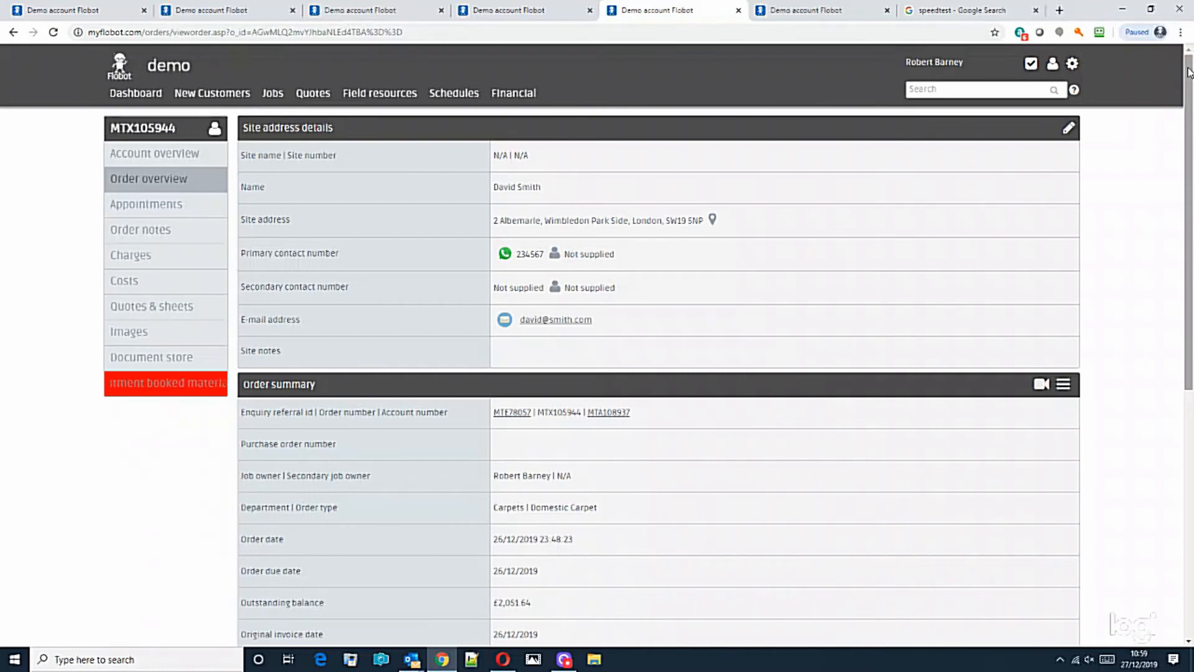
mouse_move(272, 93)
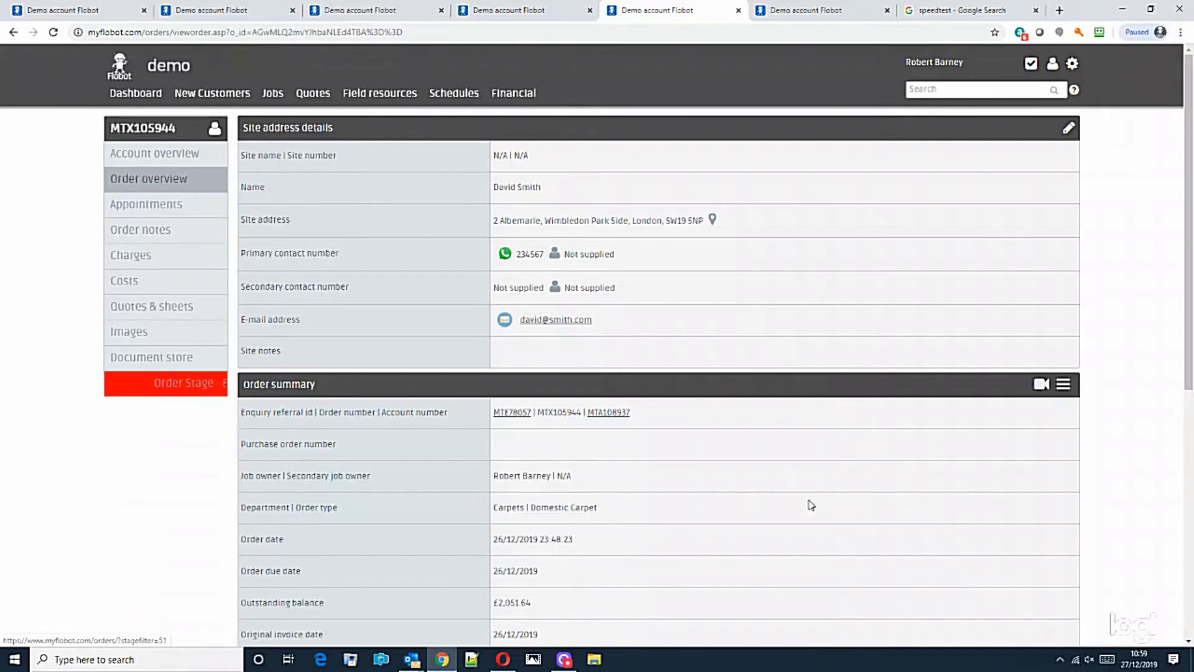
drag(1188, 387, 1187, 349)
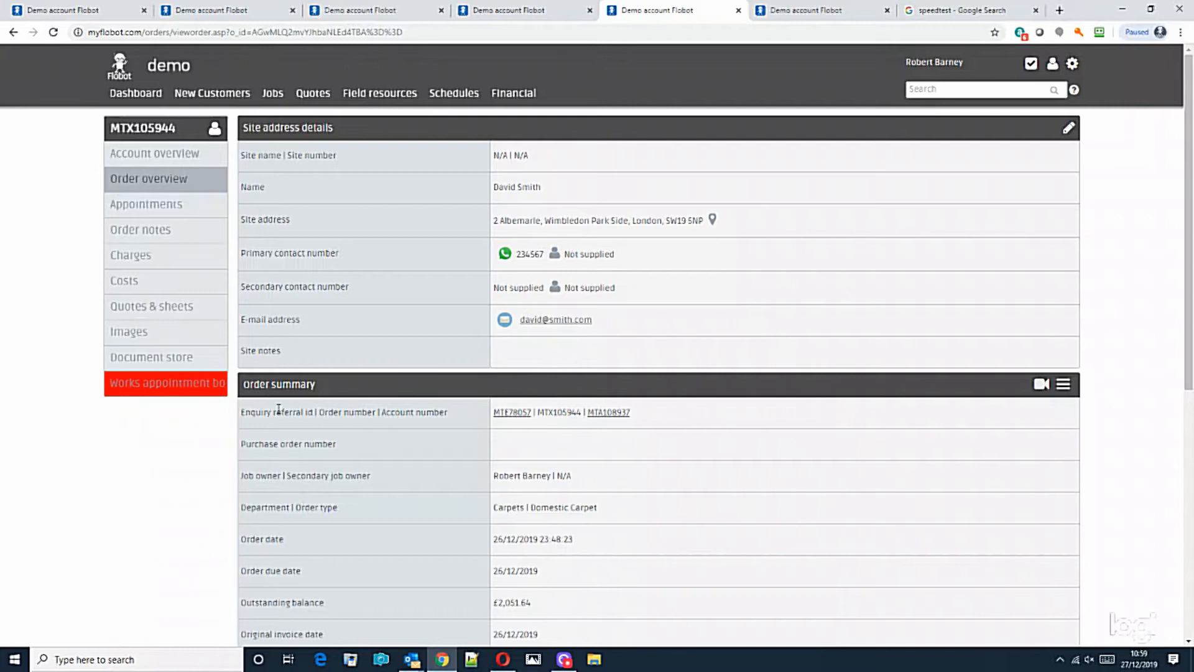
Start a supplier sheet from the order's quote, addressed to Cormar Carpets.
click(147, 305)
click(311, 182)
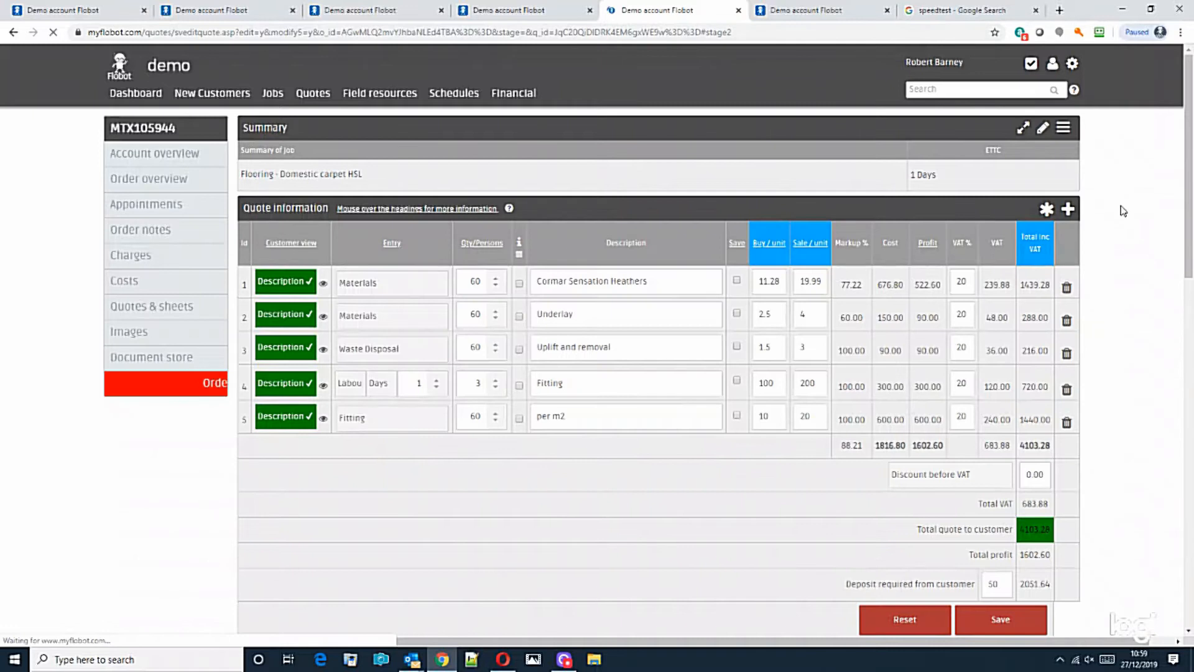
click(1063, 130)
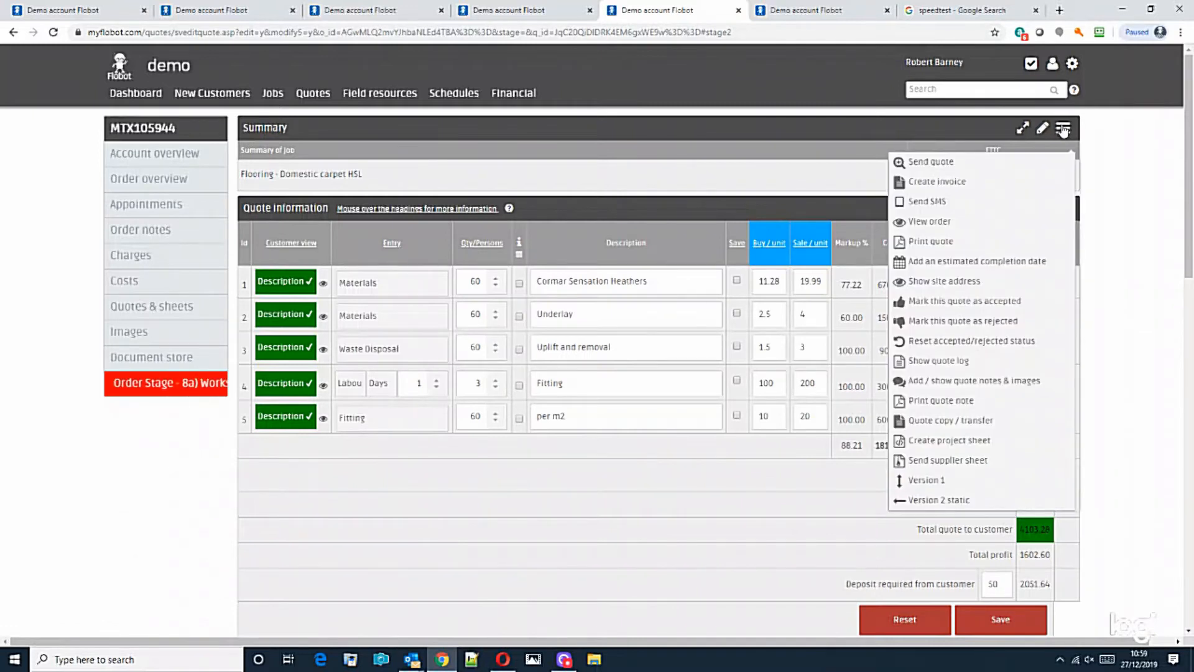
click(957, 462)
click(484, 155)
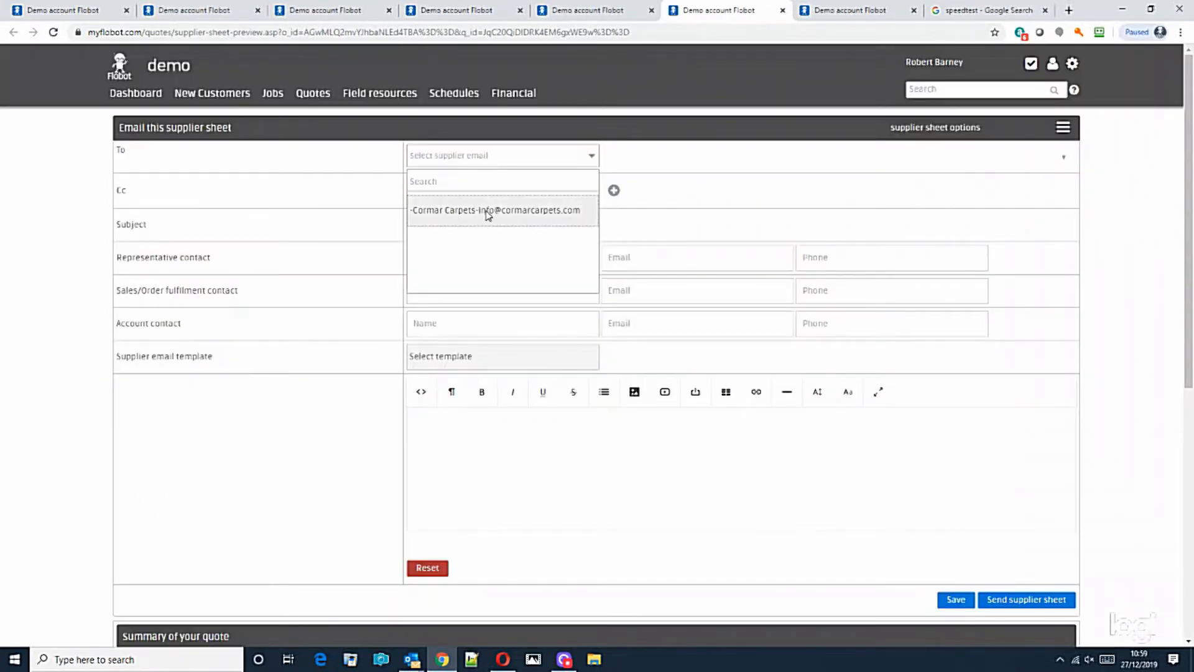
click(293, 163)
click(482, 157)
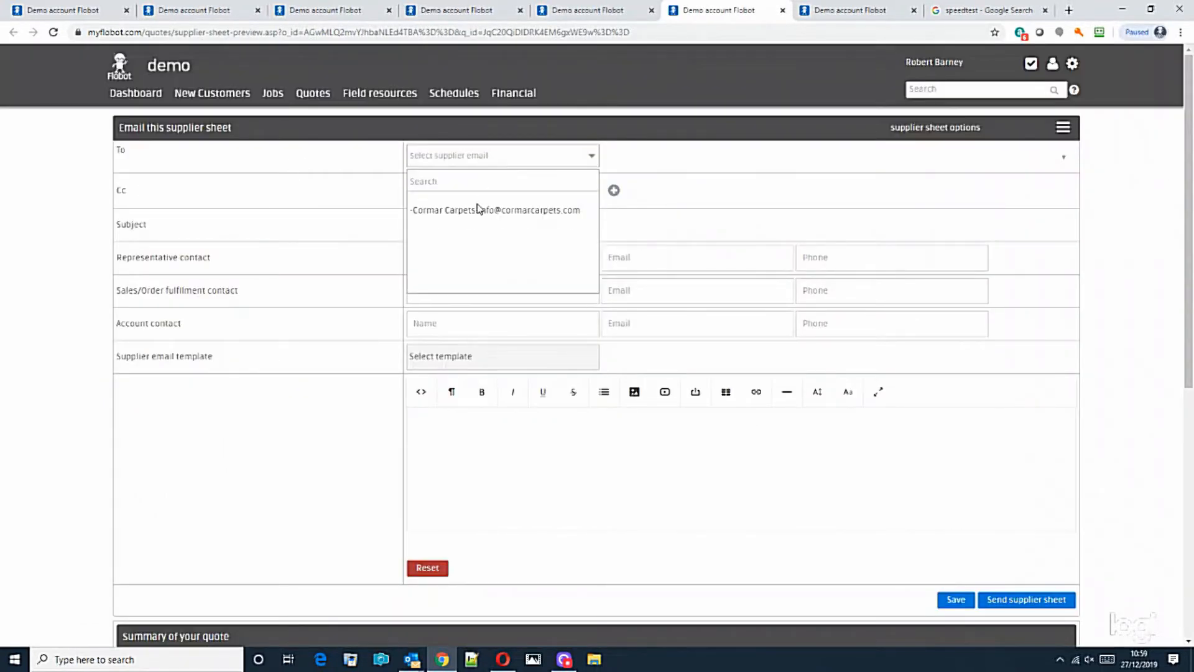
click(481, 212)
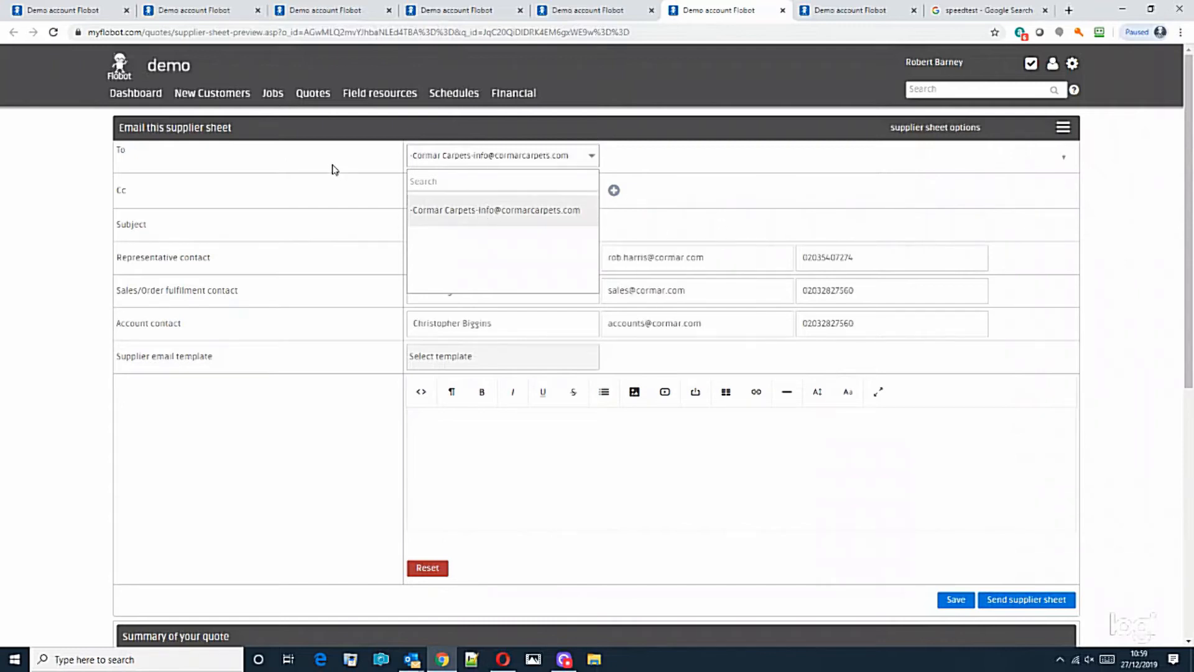
click(393, 172)
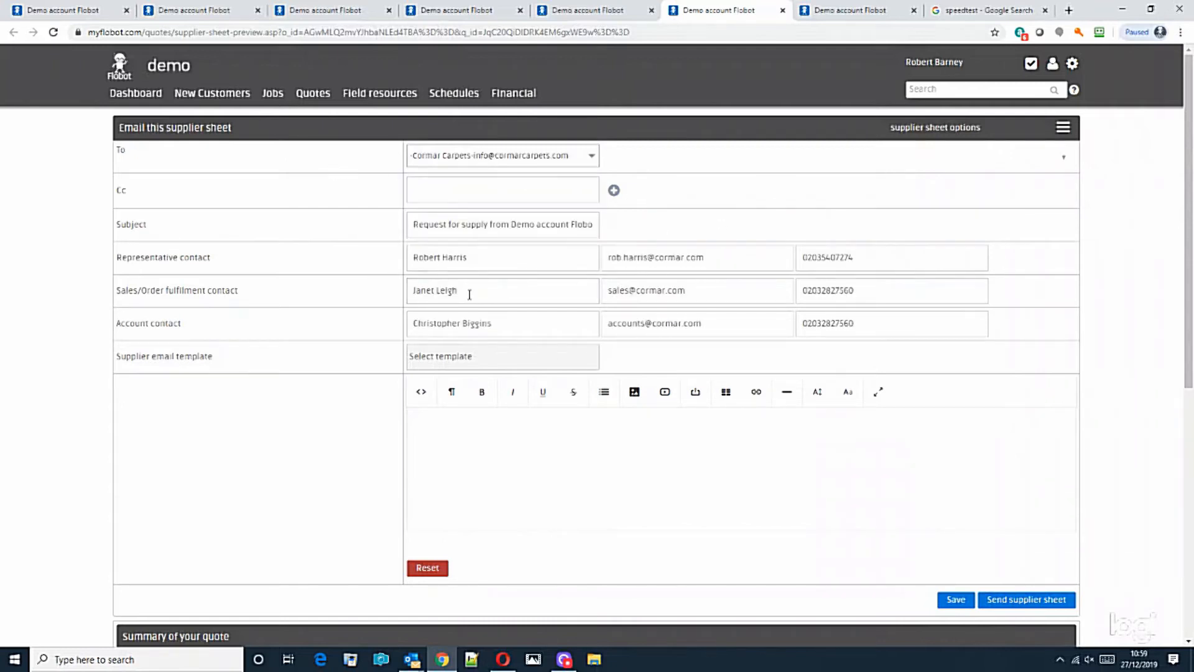
Apply the Standard warehouse delivery email template and send the supplier sheet.
click(448, 358)
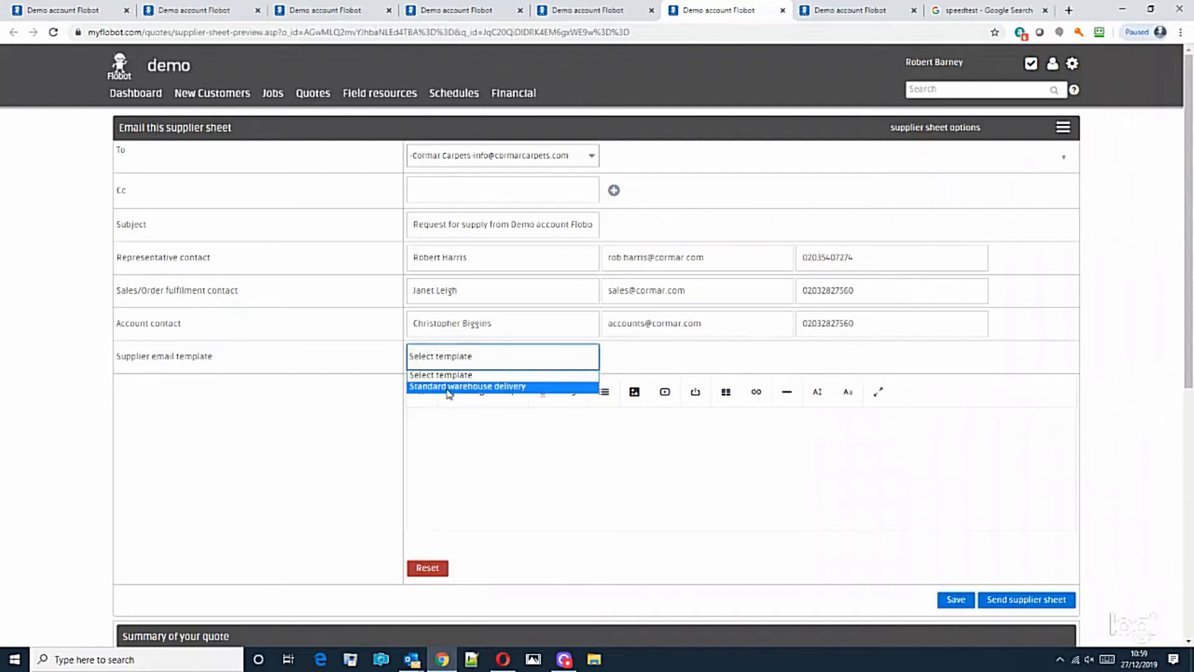
click(449, 386)
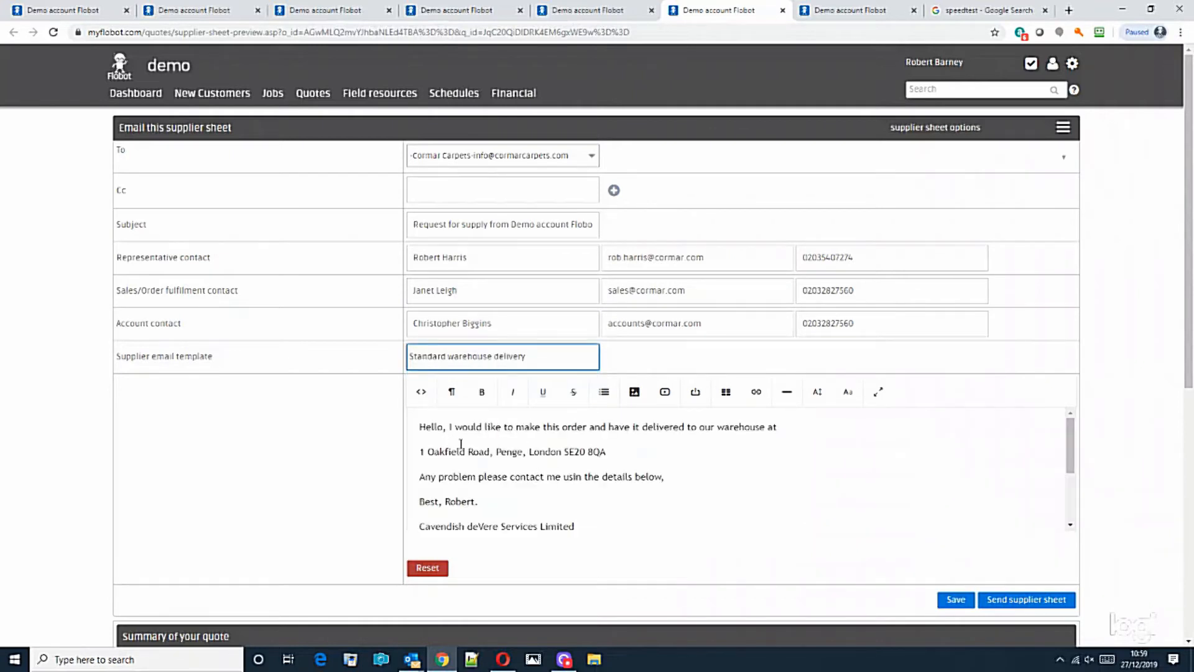
scroll(455, 443, down, 3)
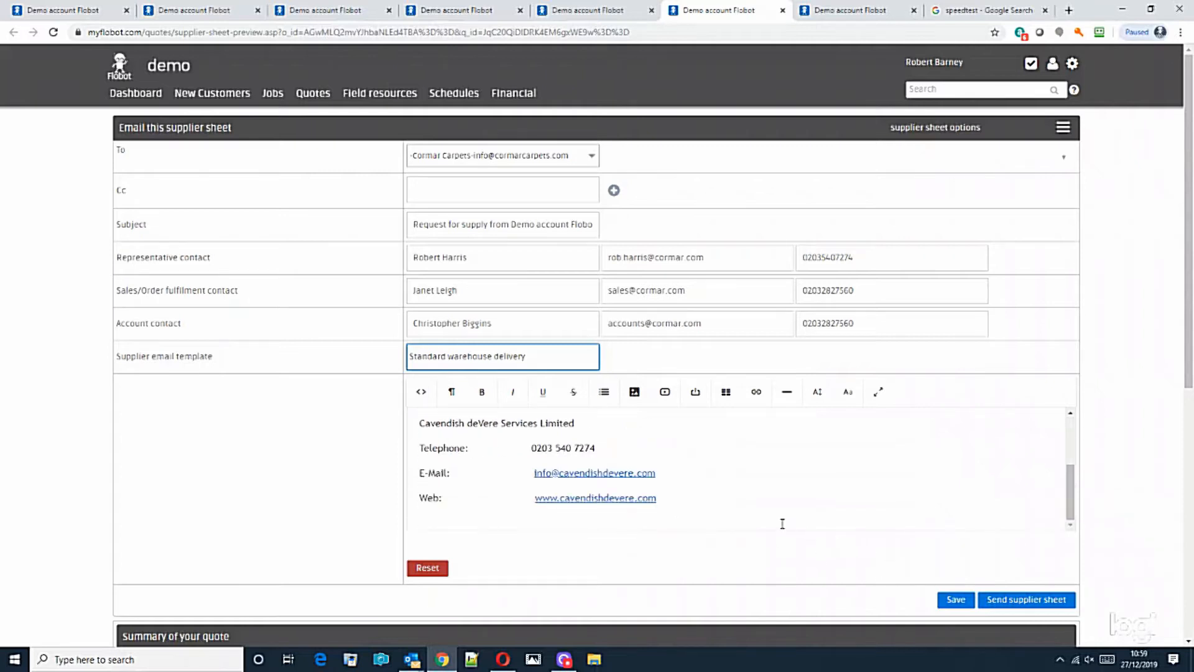
scroll(768, 519, up, 3)
drag(1188, 300, 1181, 575)
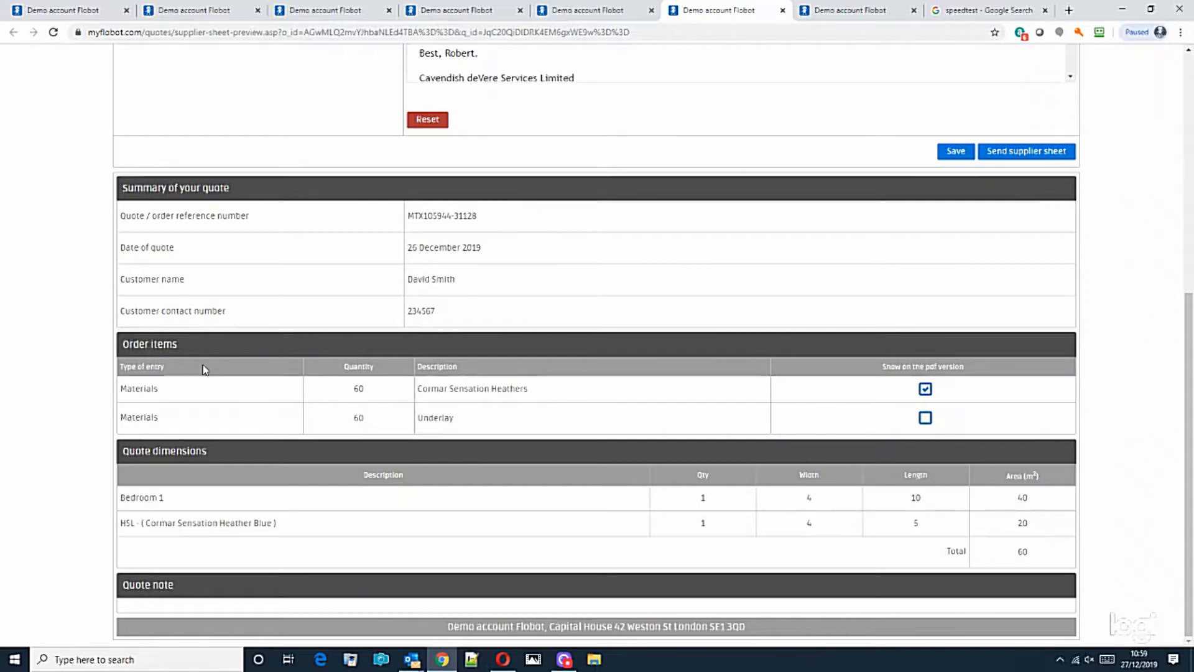
scroll(927, 386, up, 5)
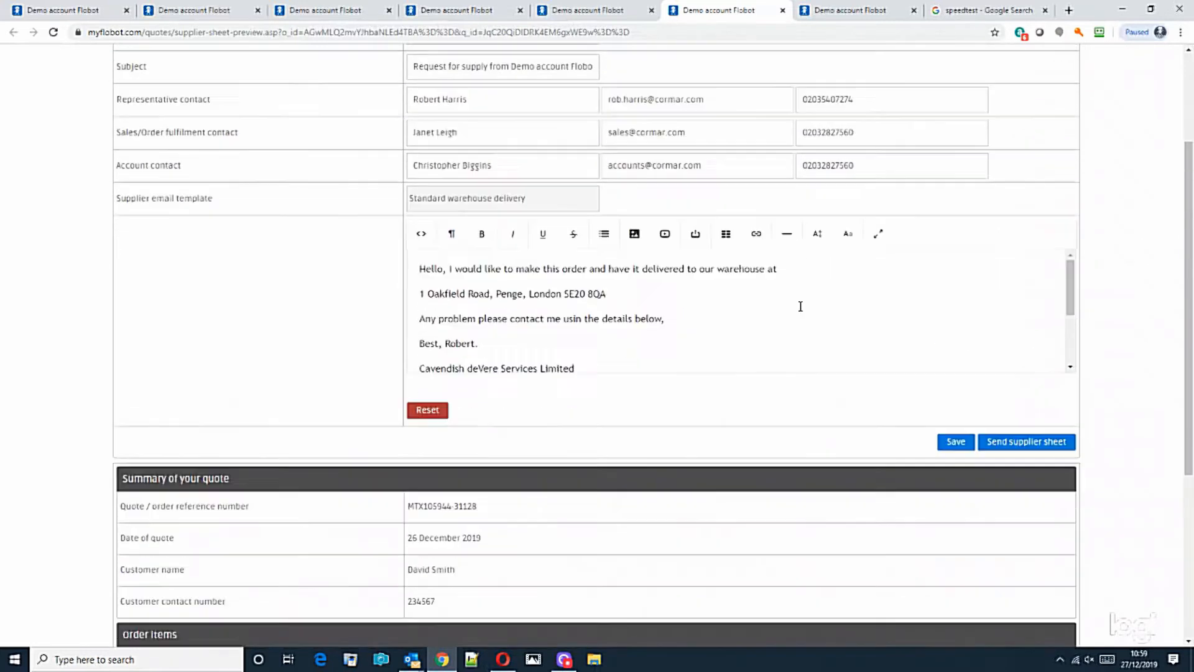
scroll(792, 423, down, 5)
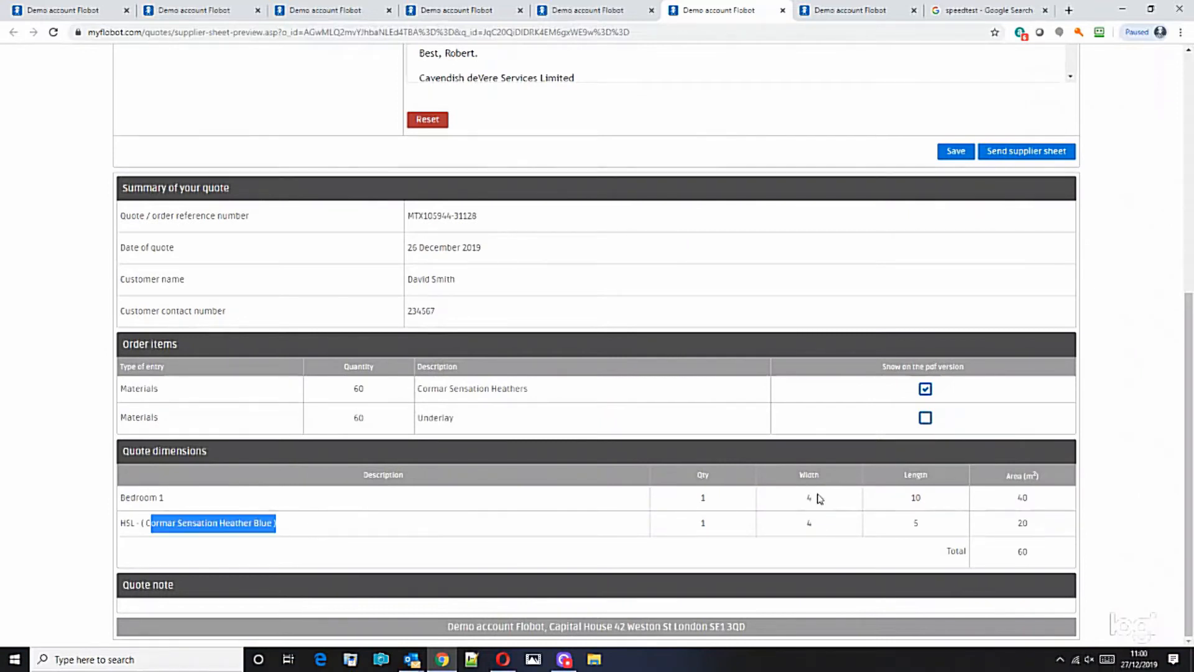
scroll(1137, 411, up, 3)
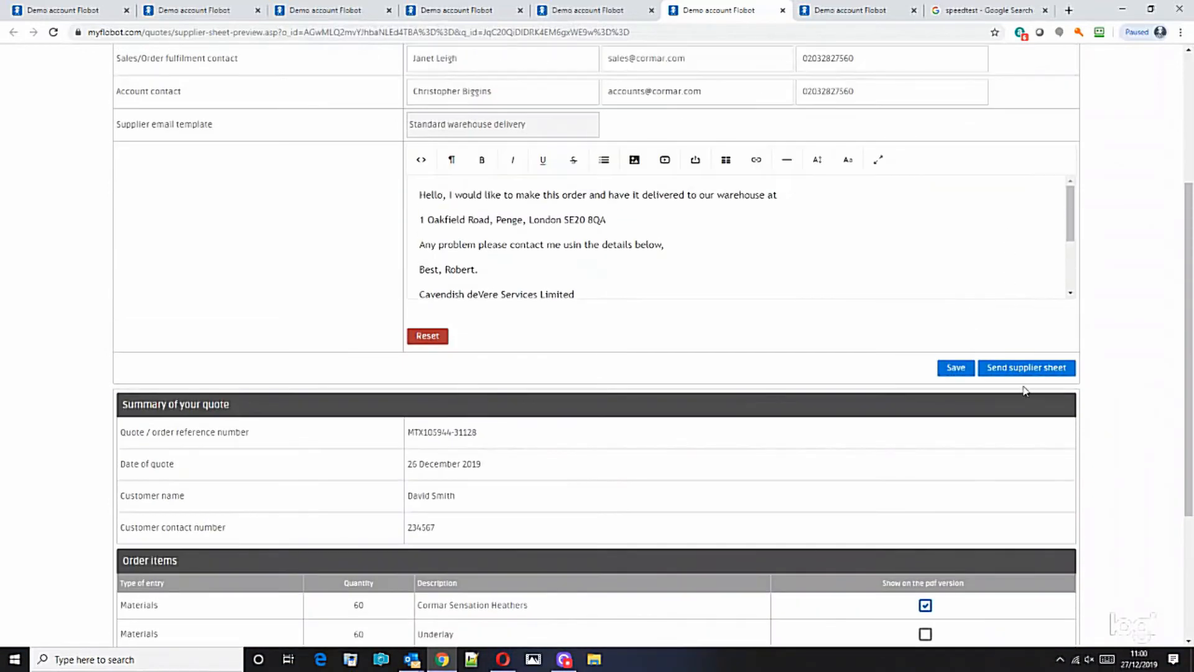
click(1016, 371)
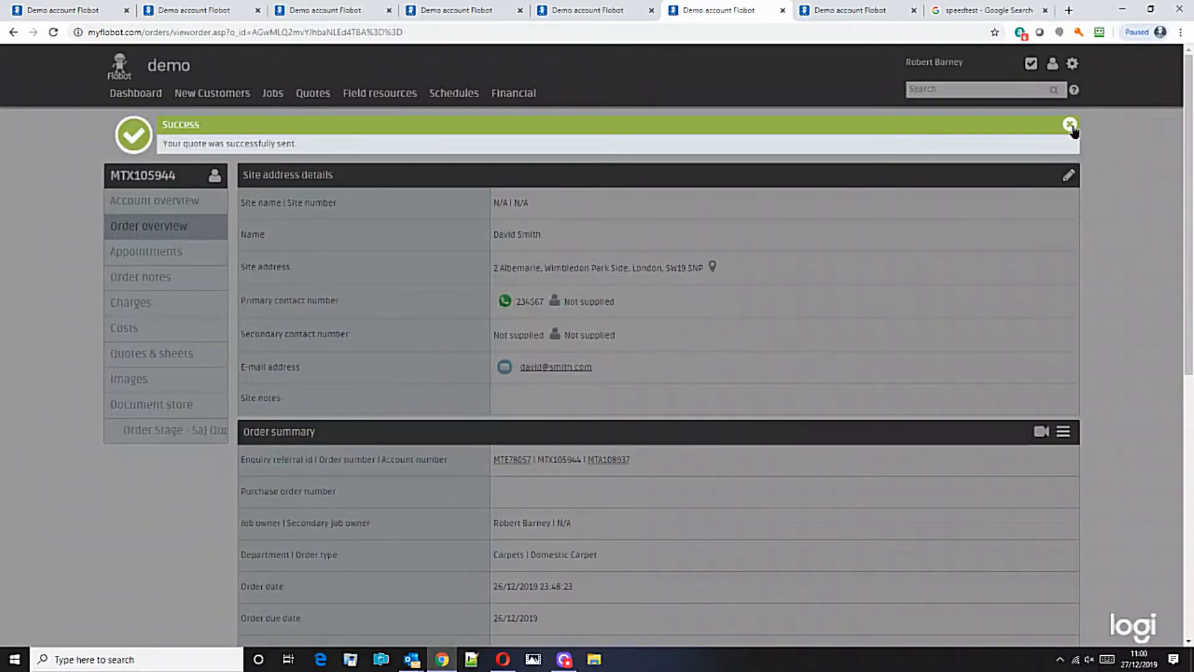
Dismiss the success banner and reopen the sent quote from Quotes & sheets.
click(1074, 128)
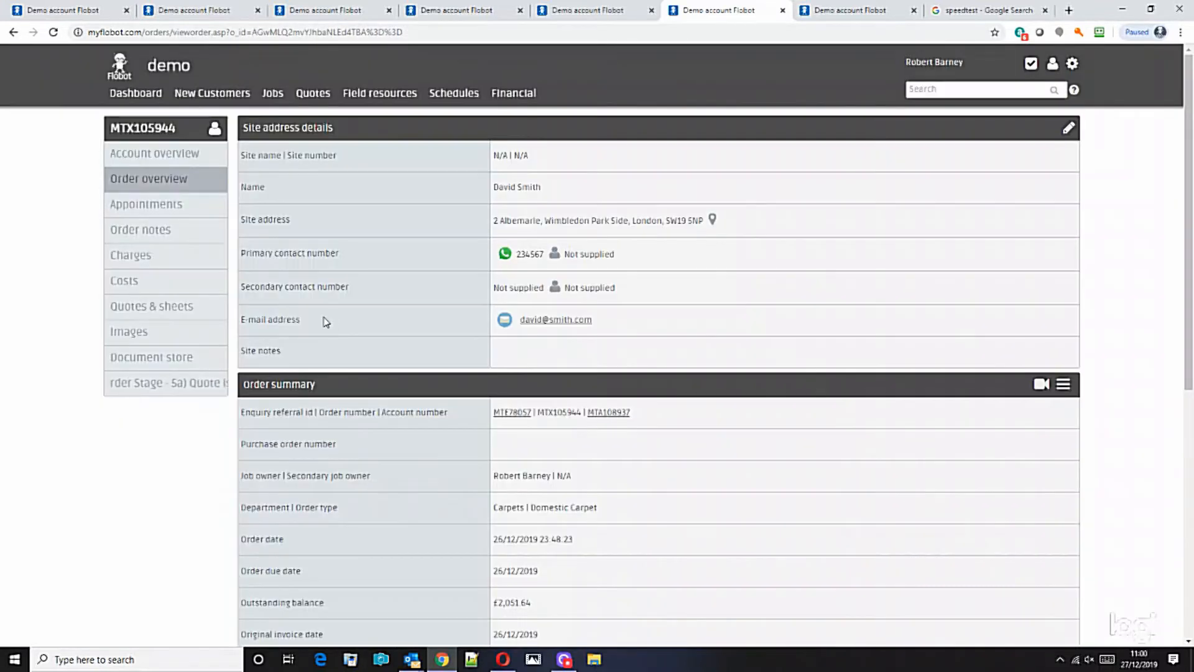
click(152, 306)
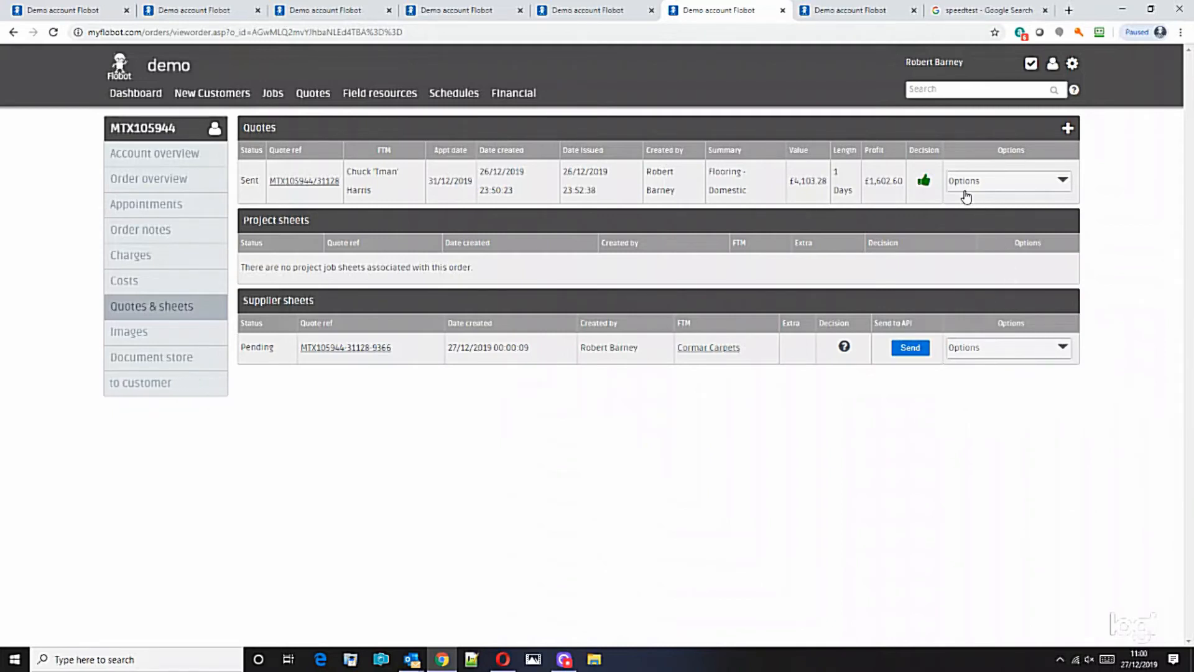
click(380, 223)
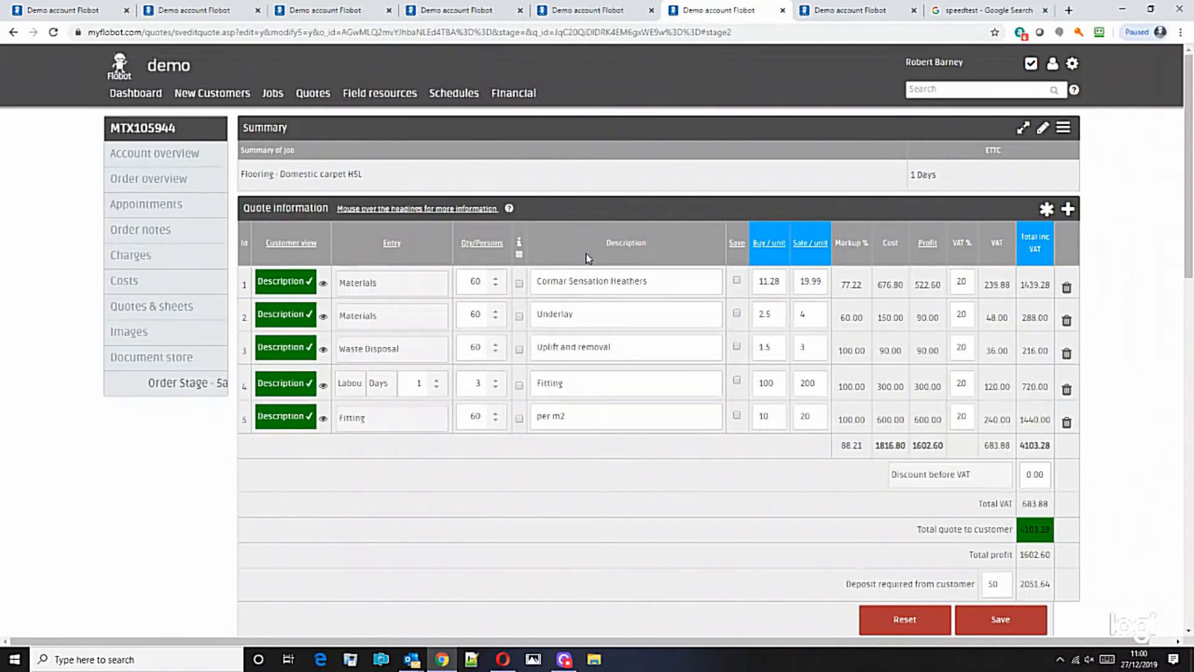
Scroll to Description of work proposed, showing the staircase, room and floor-plan images.
scroll(641, 323, down, 8)
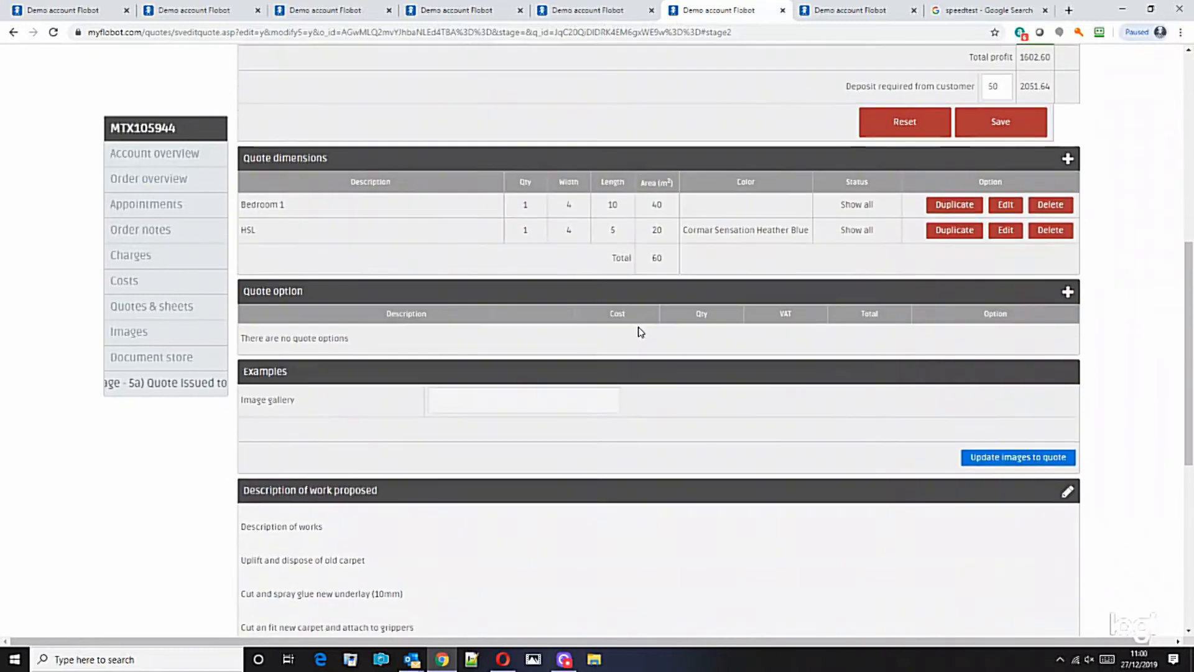
scroll(640, 332, down, 4)
drag(242, 278, 412, 553)
scroll(596, 326, up, 8)
scroll(596, 326, down, 11)
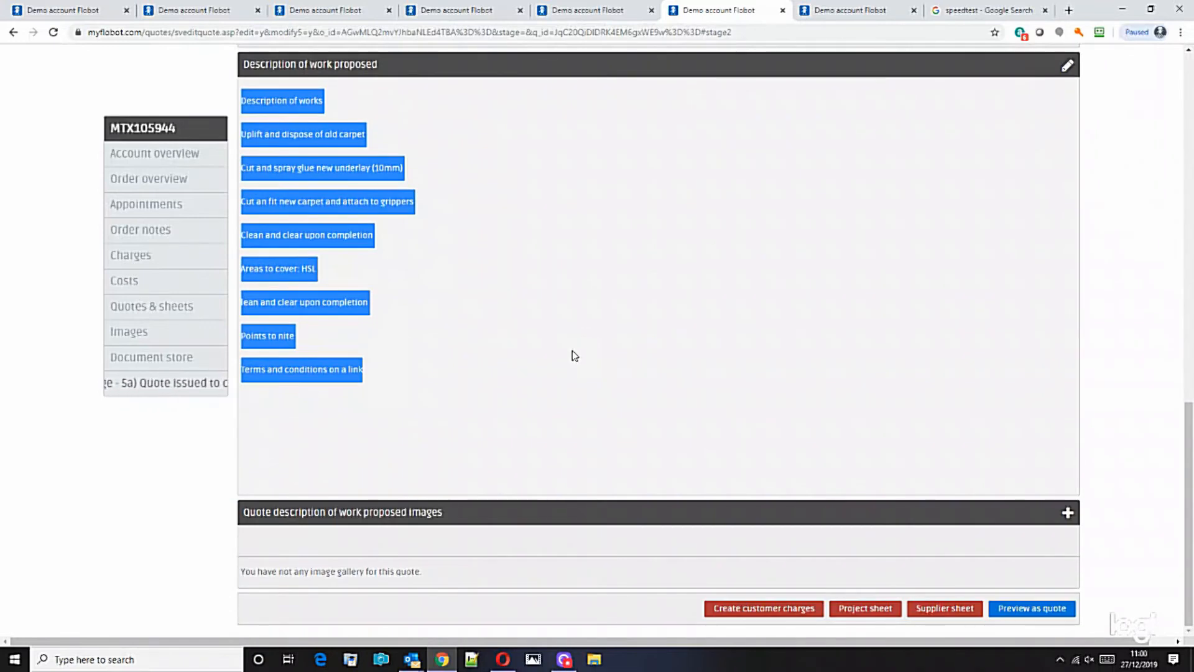
drag(245, 514, 436, 534)
click(306, 527)
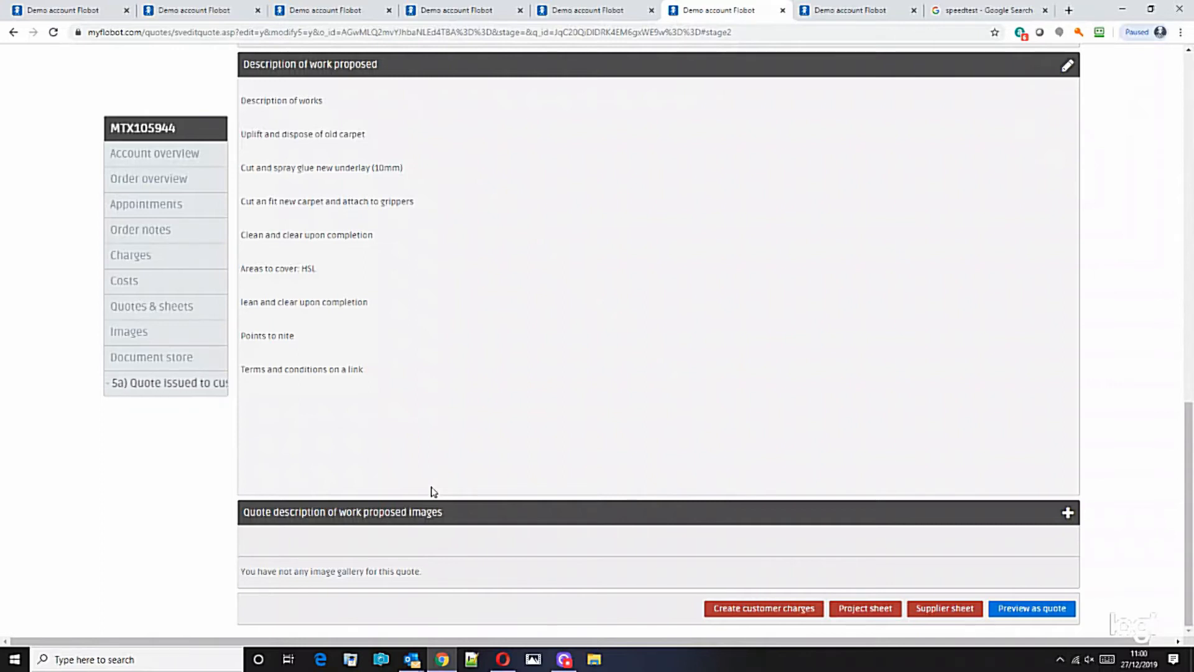
mouse_move(1189, 469)
mouse_down()
mouse_move(1190, 123)
mouse_move(1191, 489)
mouse_move(1191, 118)
mouse_move(1191, 485)
mouse_up()
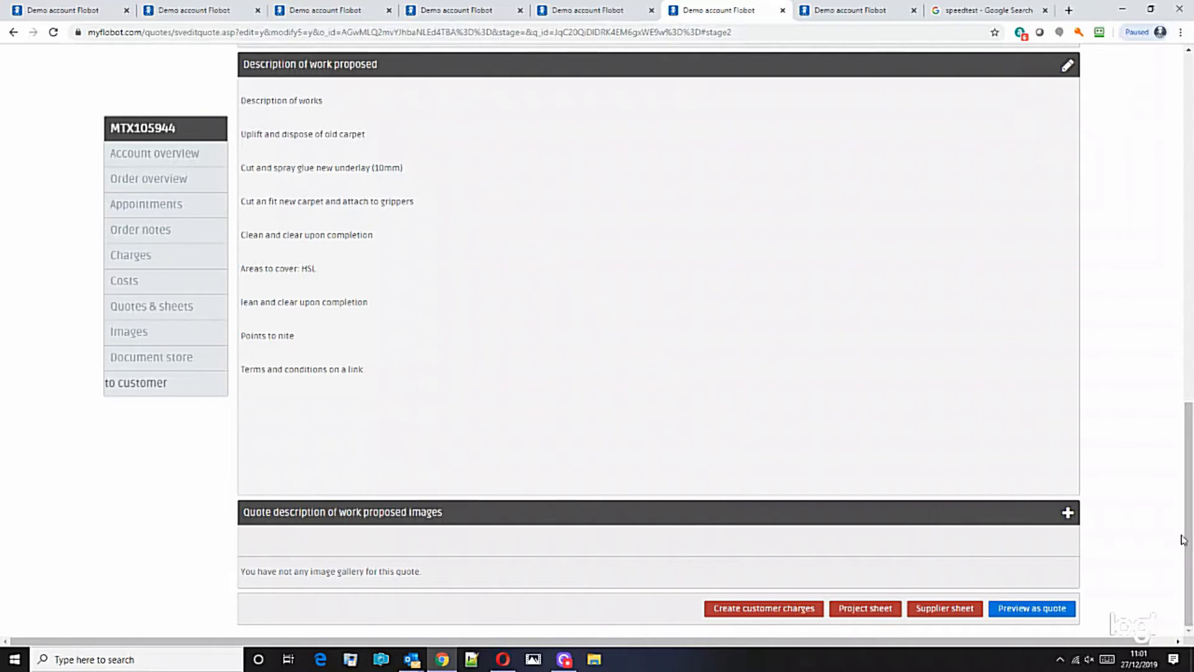
drag(1191, 535, 1175, 569)
Preview the carpet order's project sheet and publish it, sending the quote to the customer.
click(1067, 514)
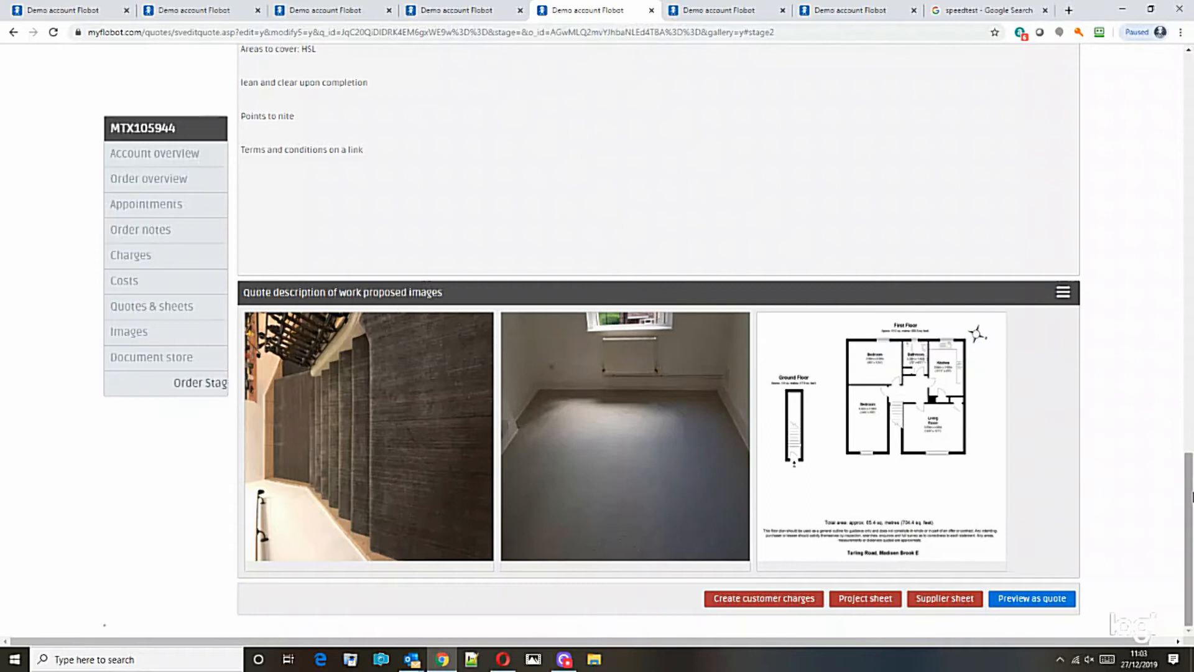
drag(1189, 513, 1184, 552)
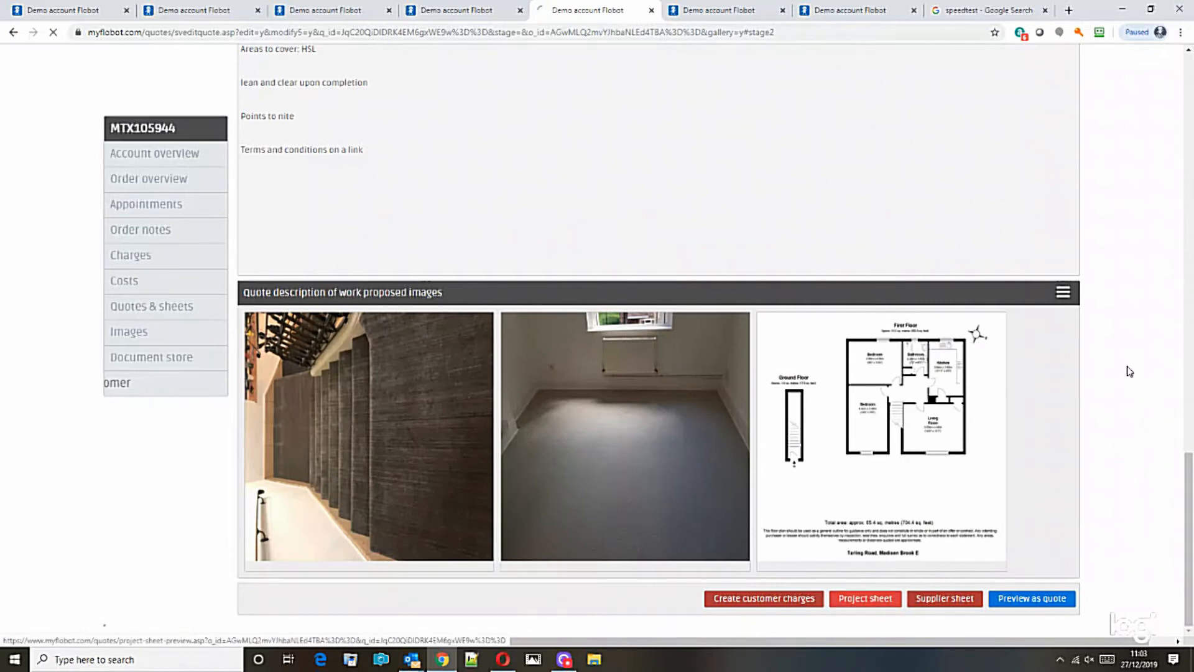
click(860, 601)
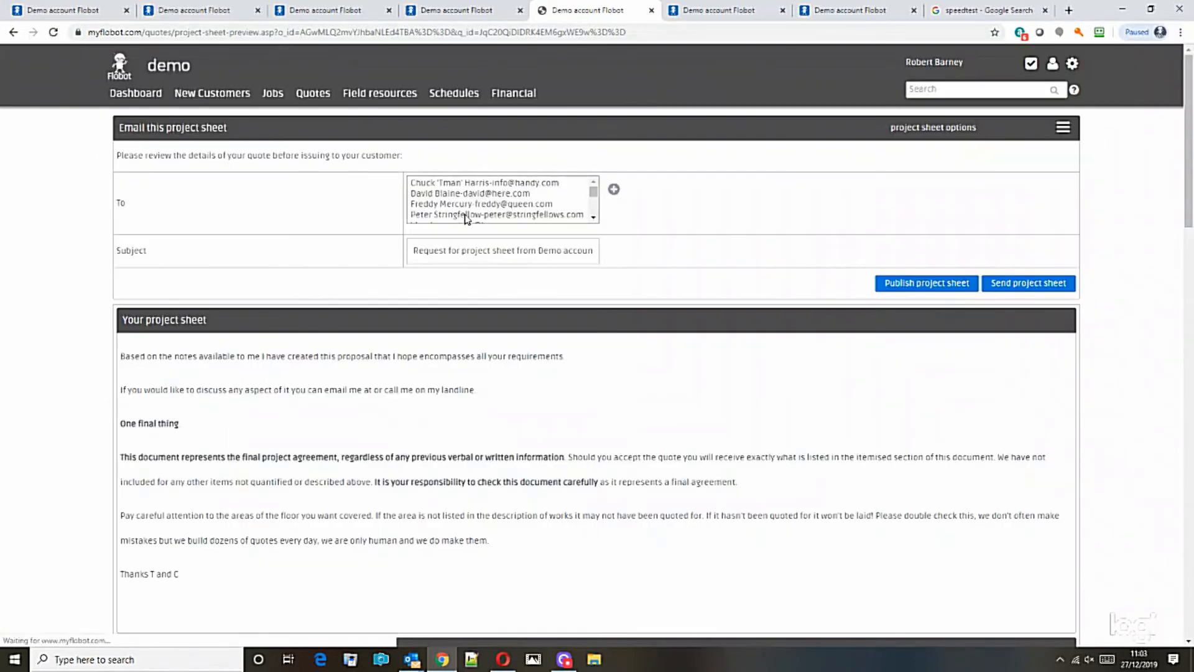
click(939, 285)
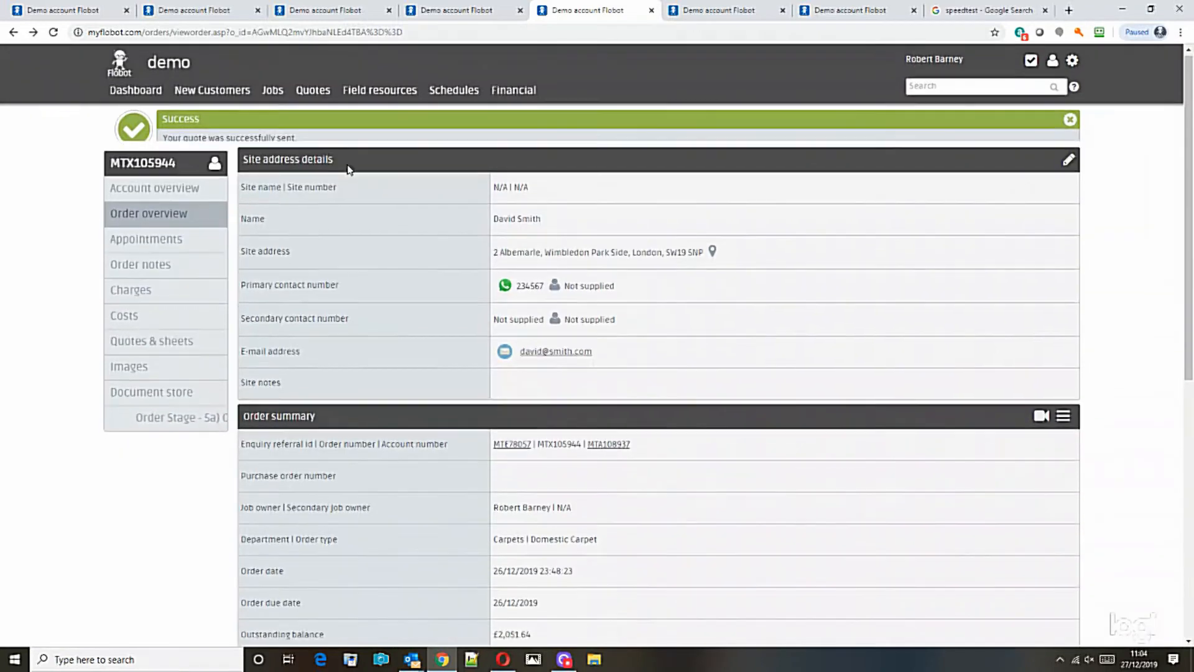
Open the project sheet PDF from Engineer notes, review works and Materials charges, then go back two pages.
click(149, 229)
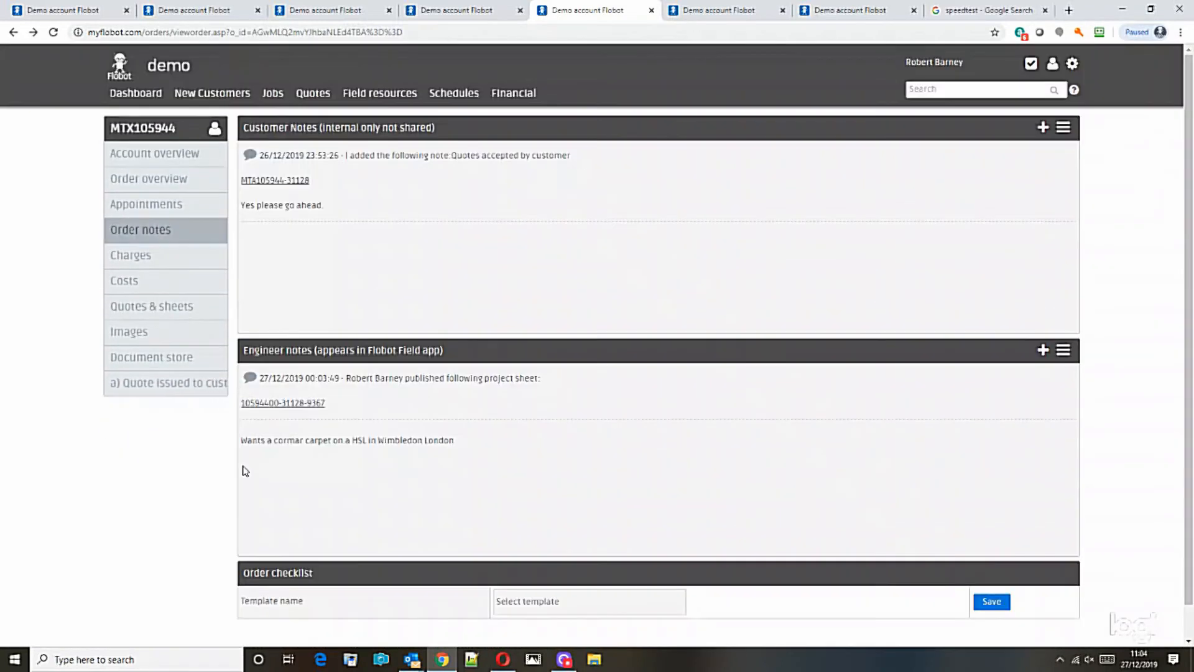
click(277, 402)
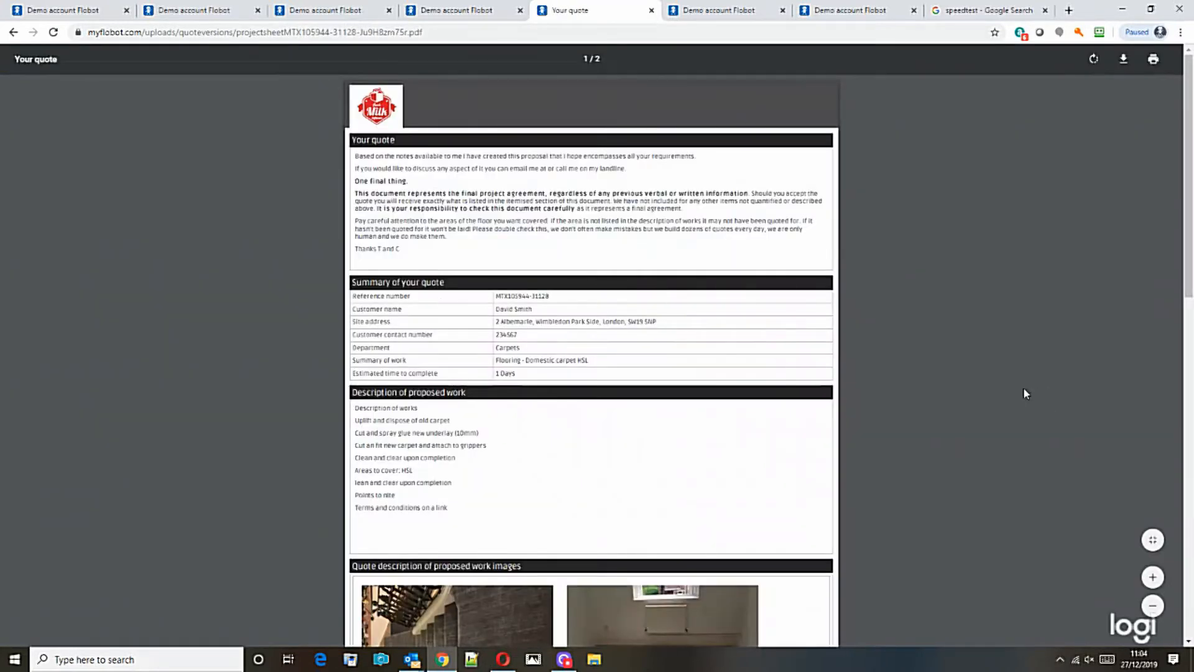
scroll(1025, 393, down, 1)
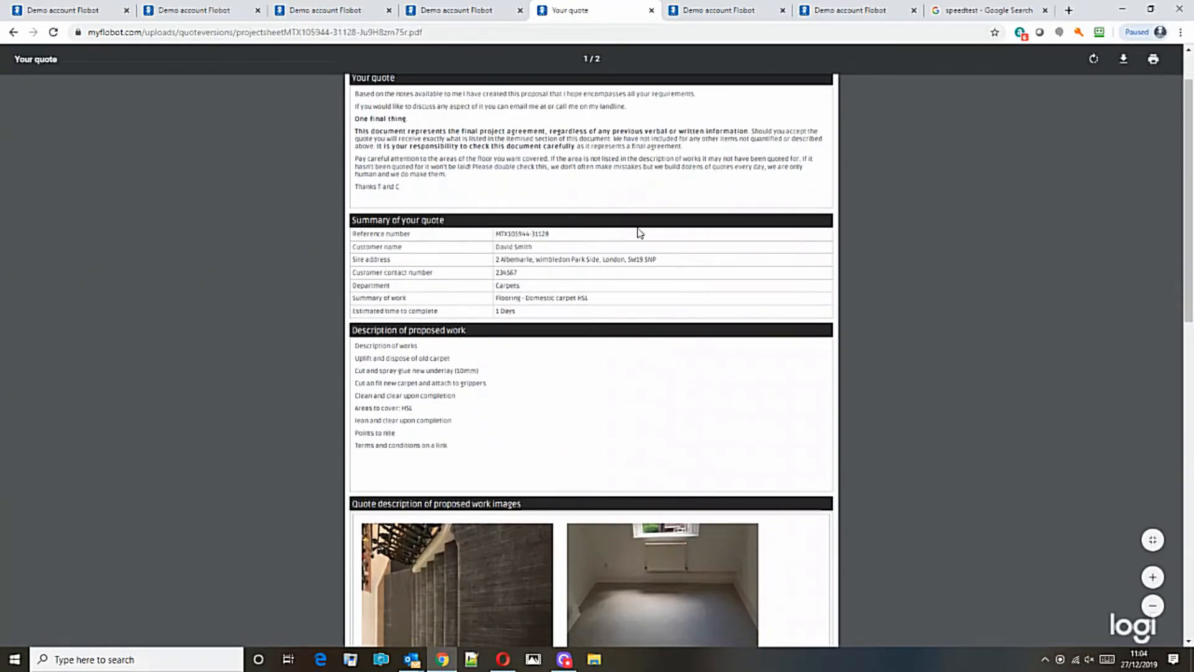
mouse_move(1191, 268)
mouse_down()
mouse_move(1191, 302)
mouse_move(1192, 277)
mouse_up()
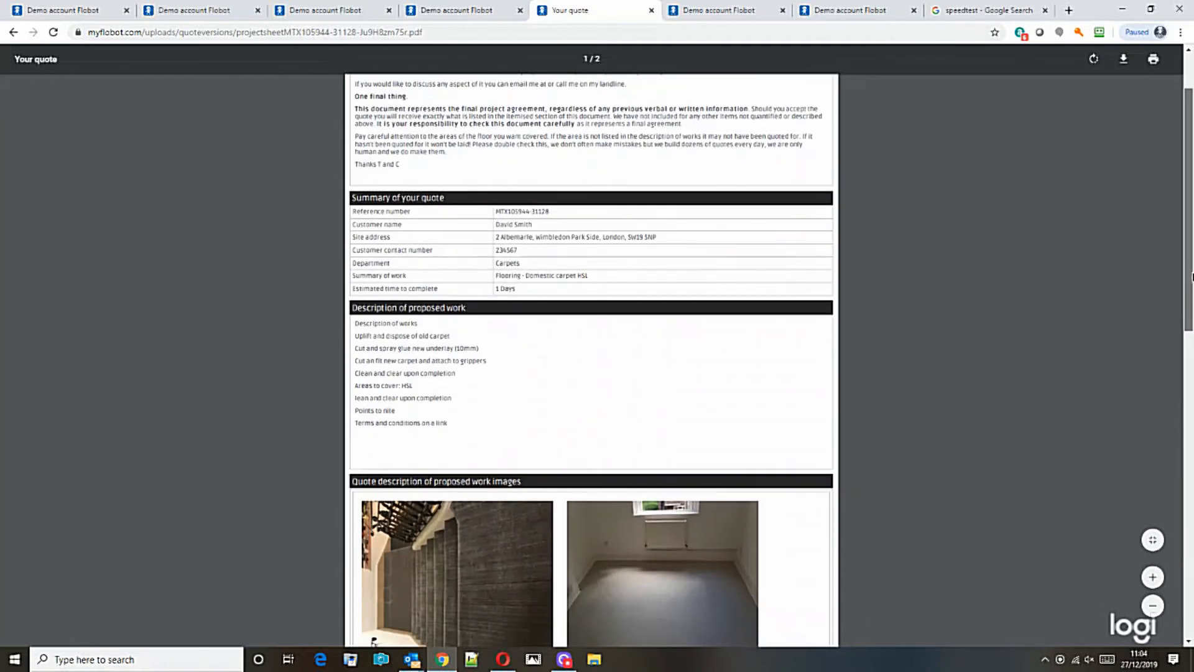
drag(356, 320, 487, 414)
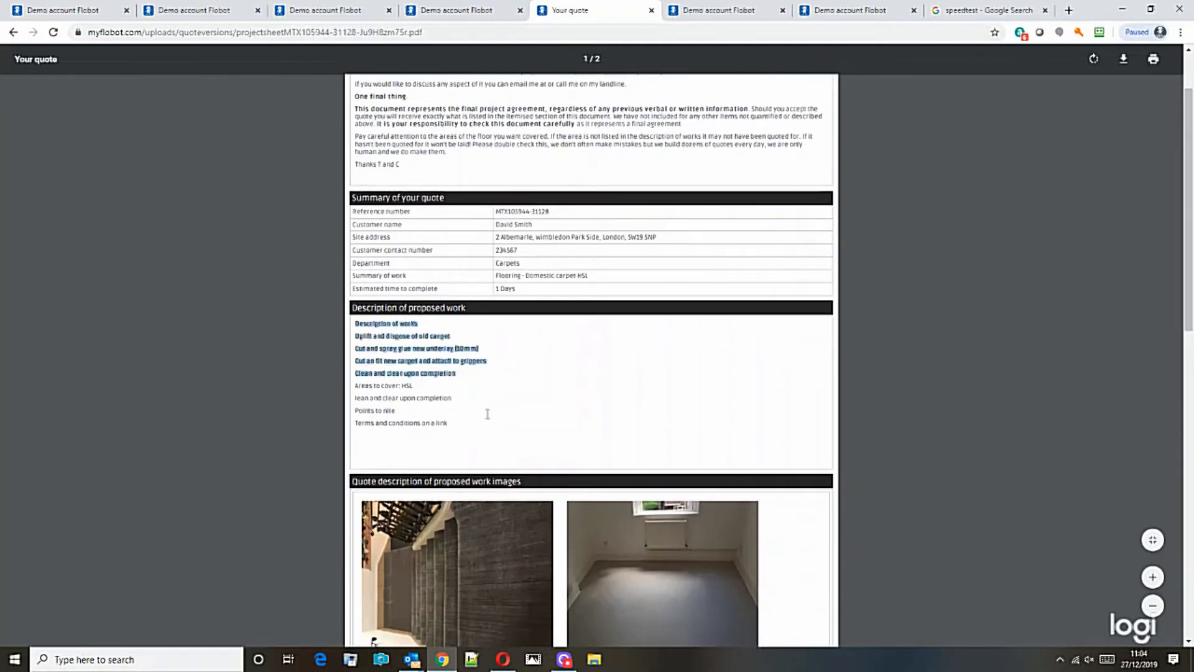
scroll(419, 339, down, 4)
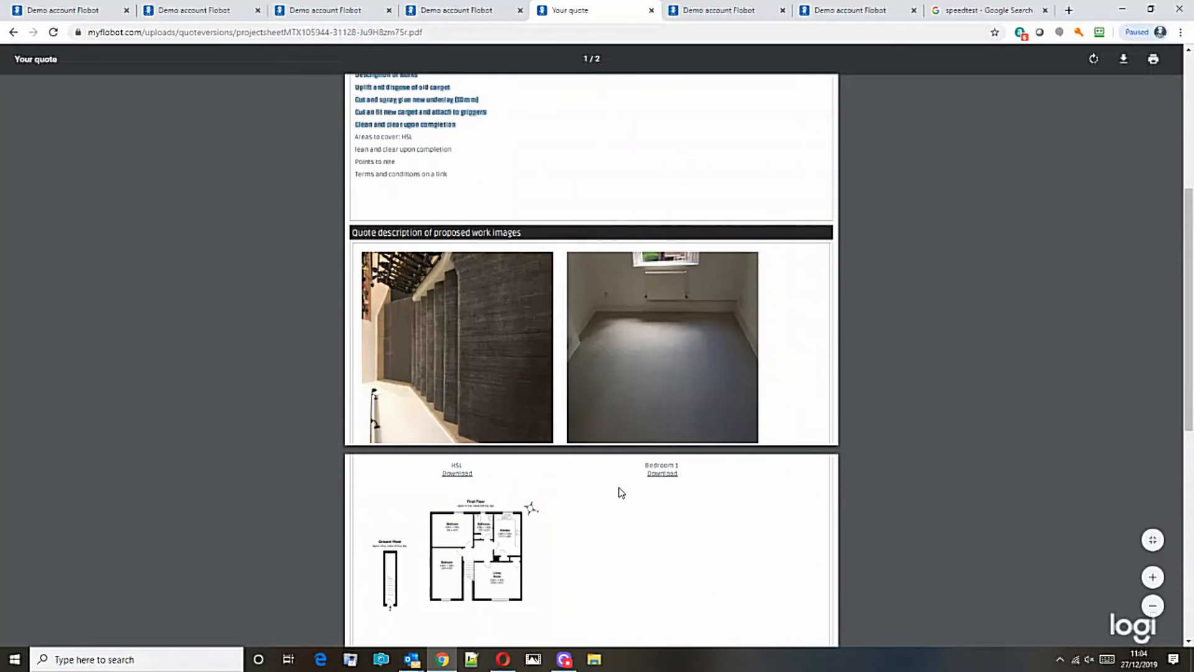
scroll(498, 496, down, 8)
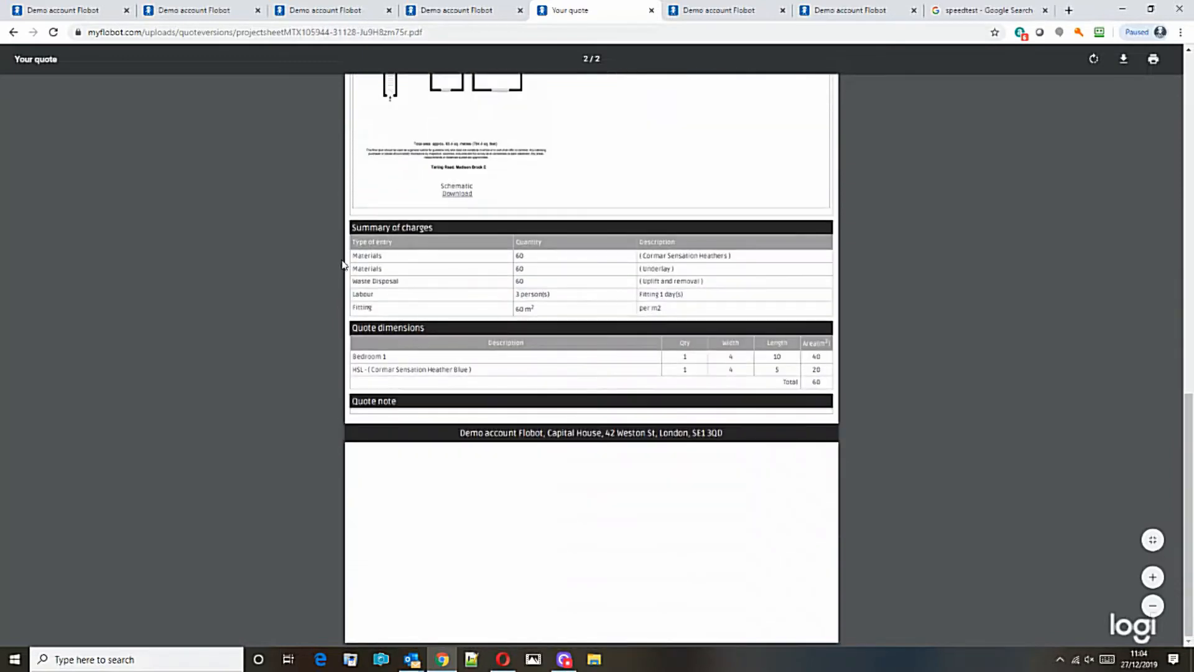
drag(352, 256, 766, 277)
click(662, 368)
click(13, 31)
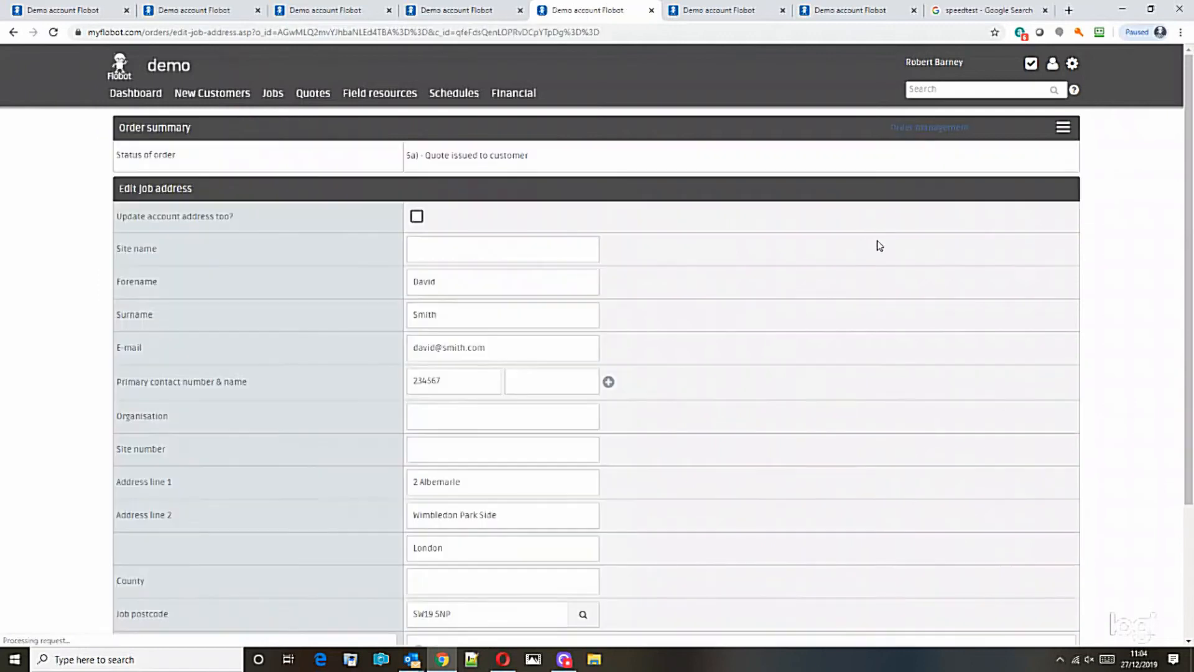
Leave the job address page without saving, dismiss the quote-sent notice, and show the order's appointments.
click(14, 31)
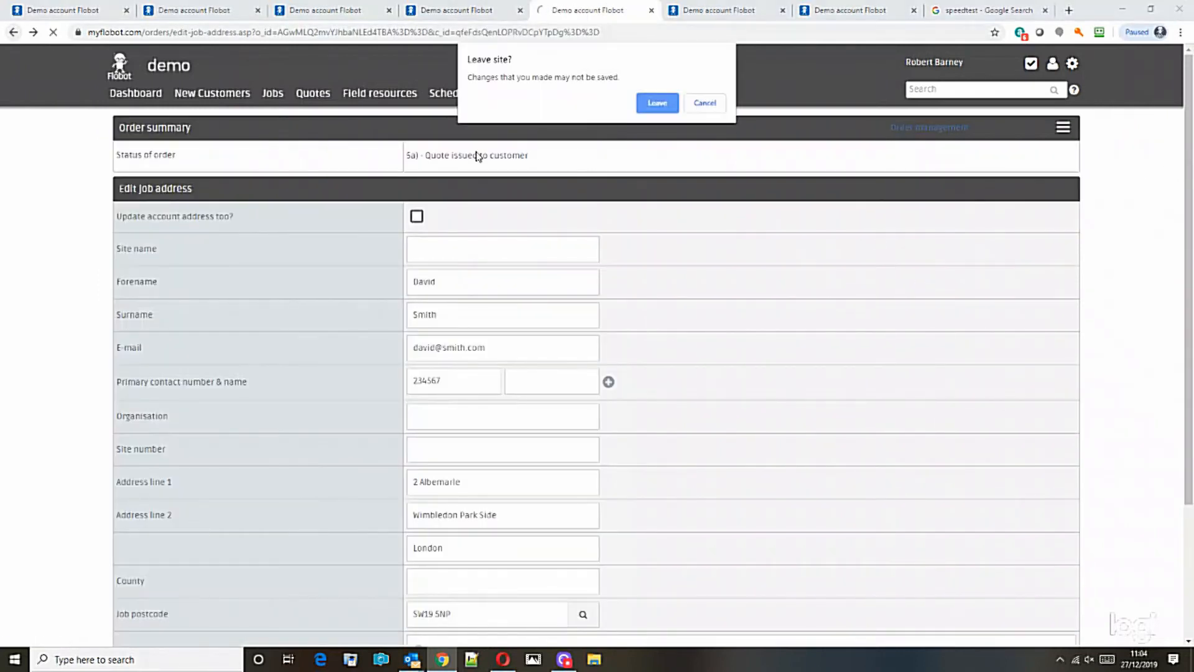
click(660, 111)
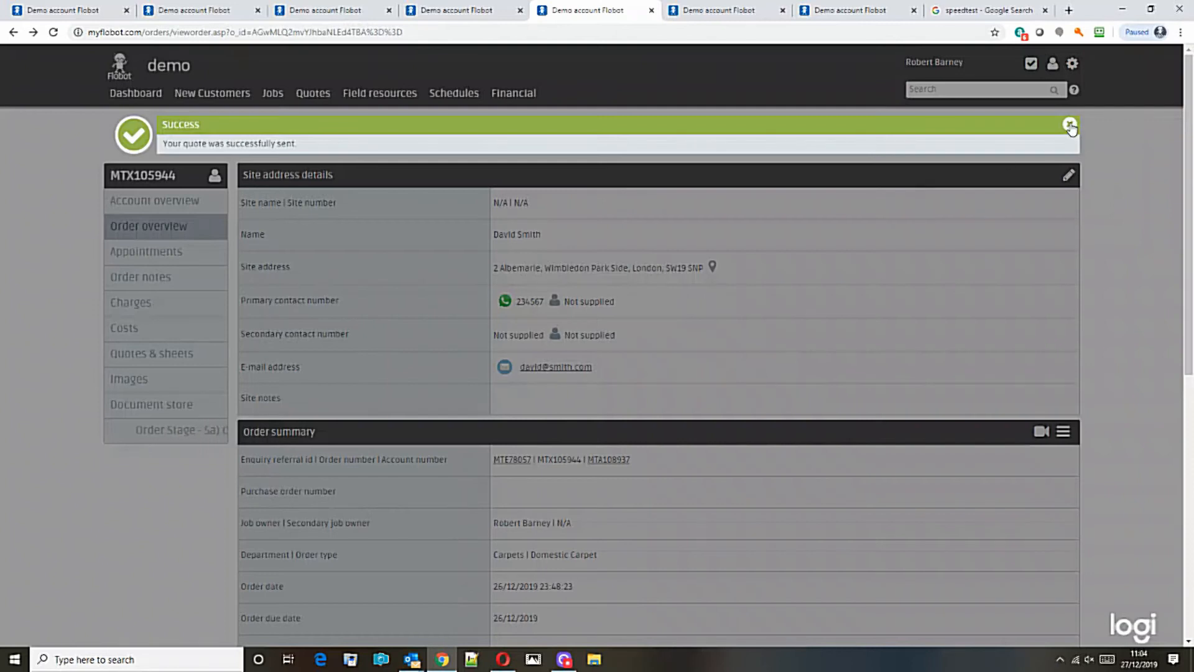
click(1070, 125)
click(181, 204)
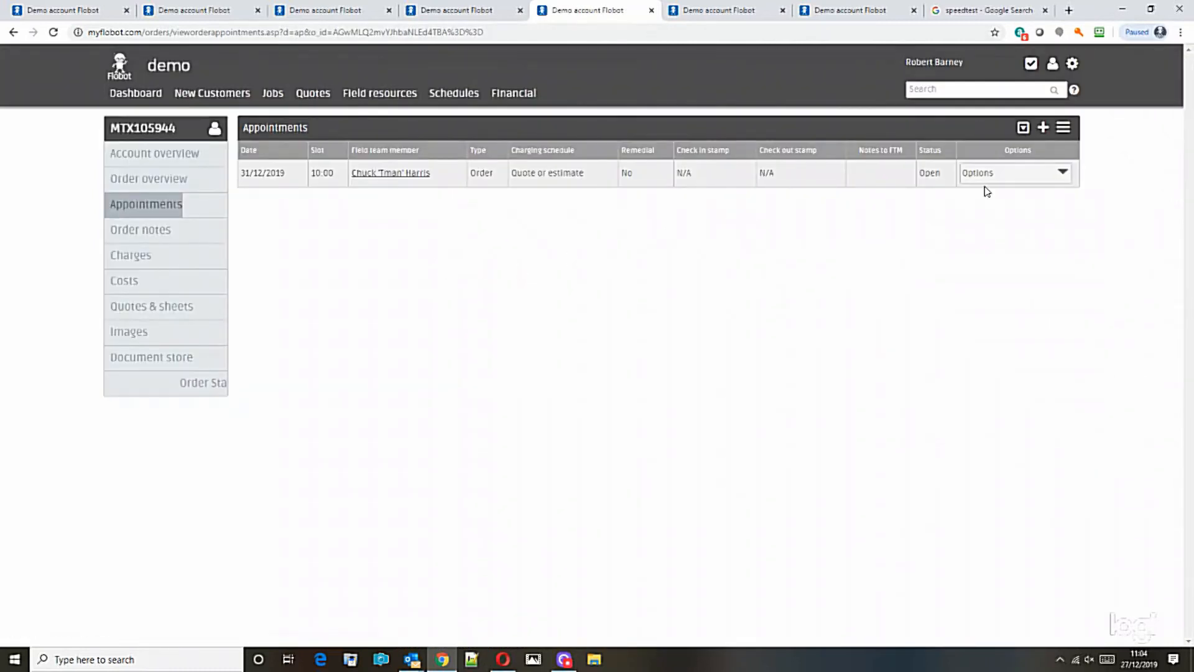
Start a new appointment for this order in the Thursday 2 January 10:00am slot.
click(1043, 128)
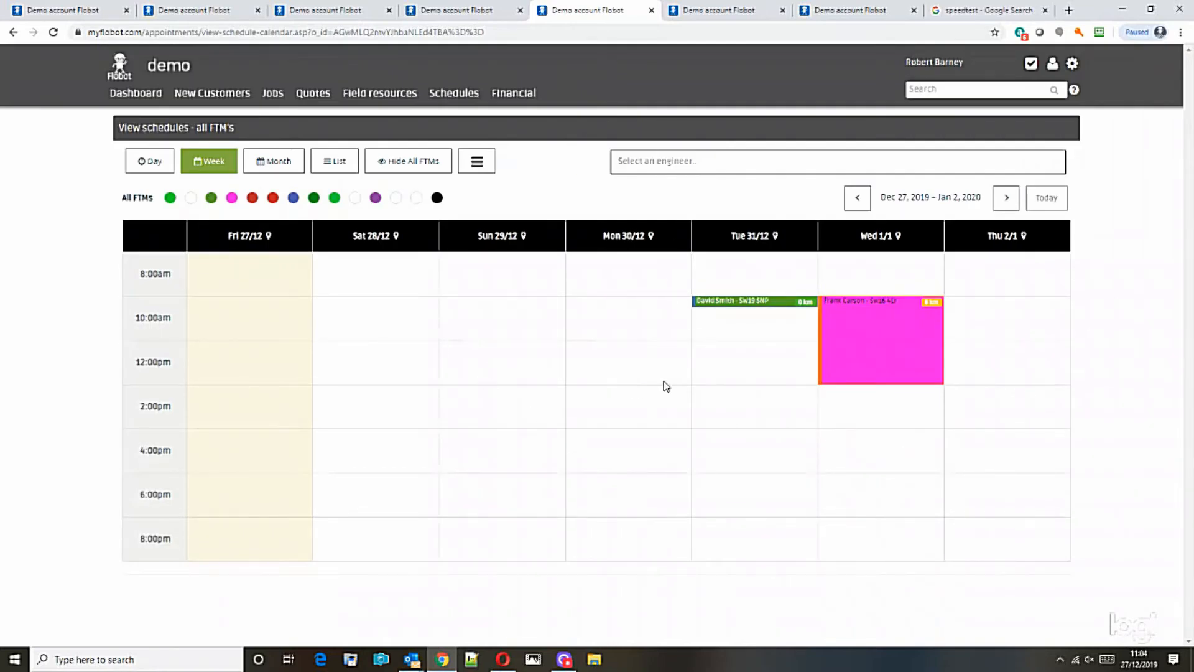
click(1001, 322)
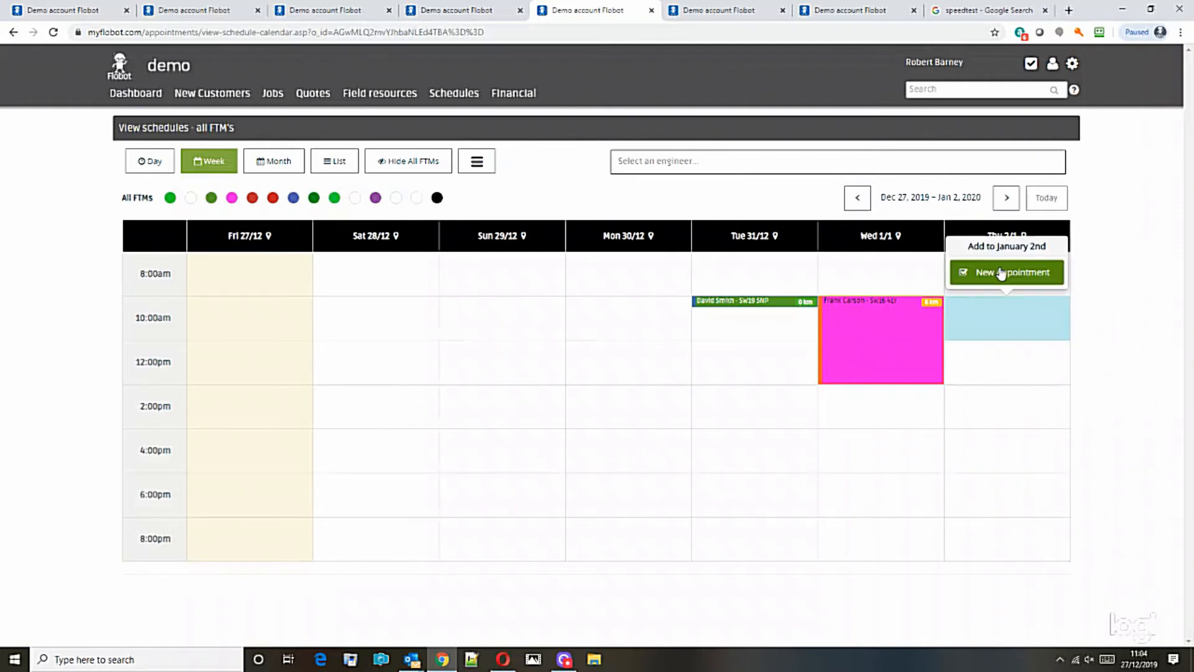
click(1011, 273)
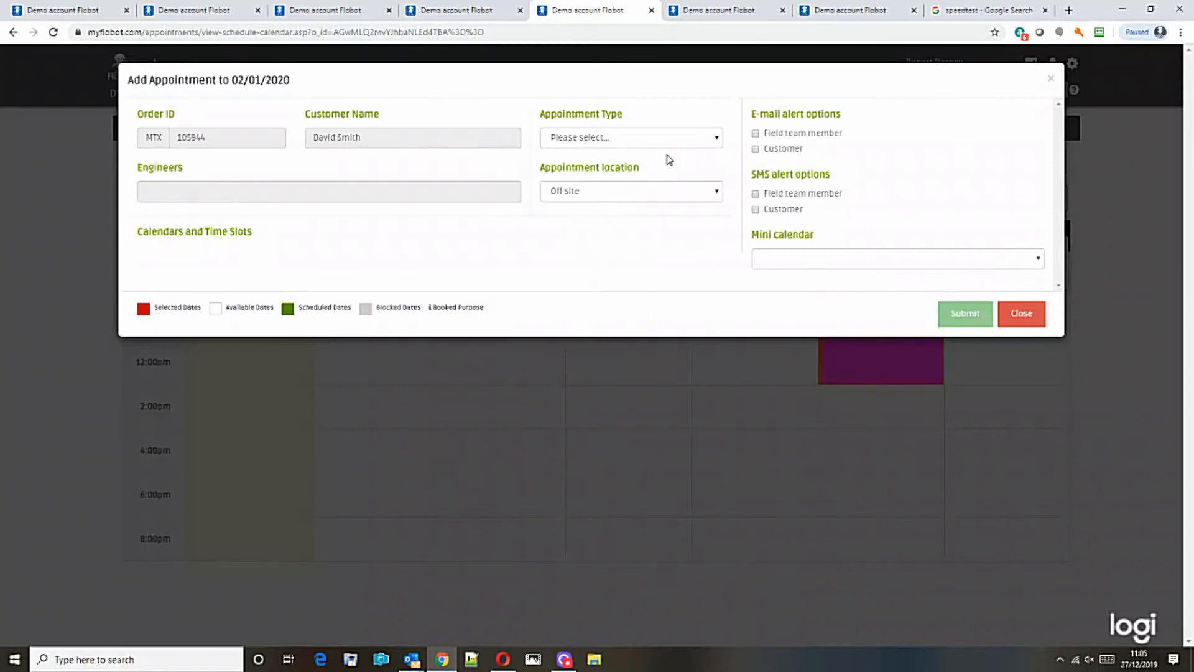
Set the appointment type to Job or project and assign two engineers.
click(647, 139)
click(630, 177)
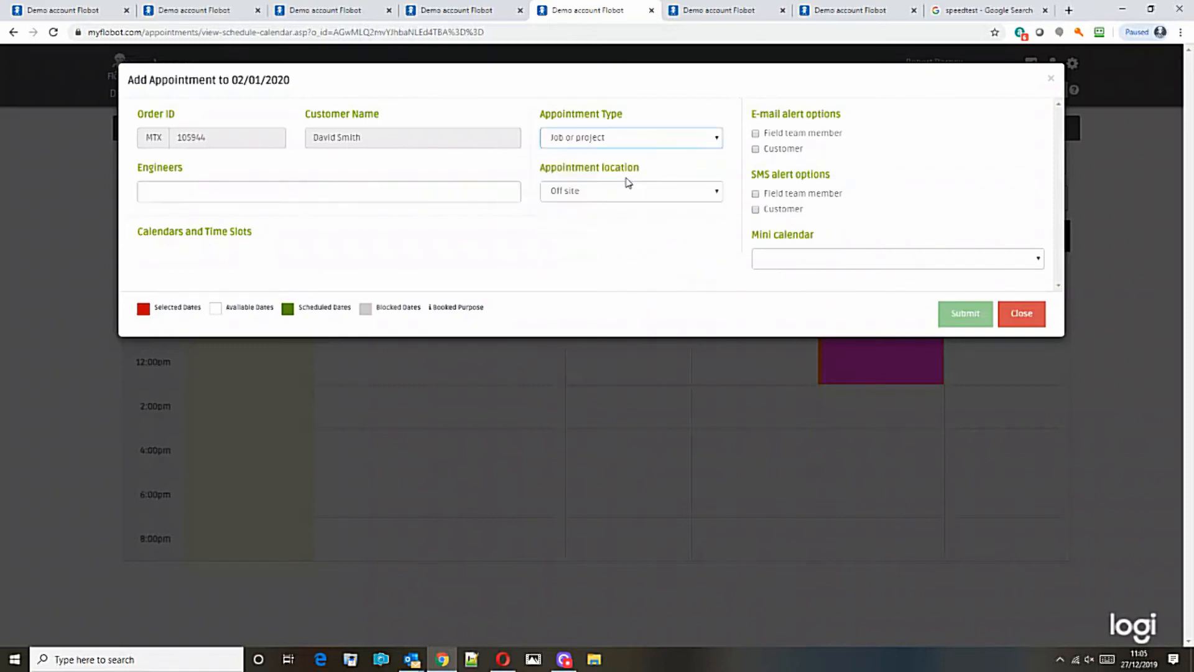
click(223, 192)
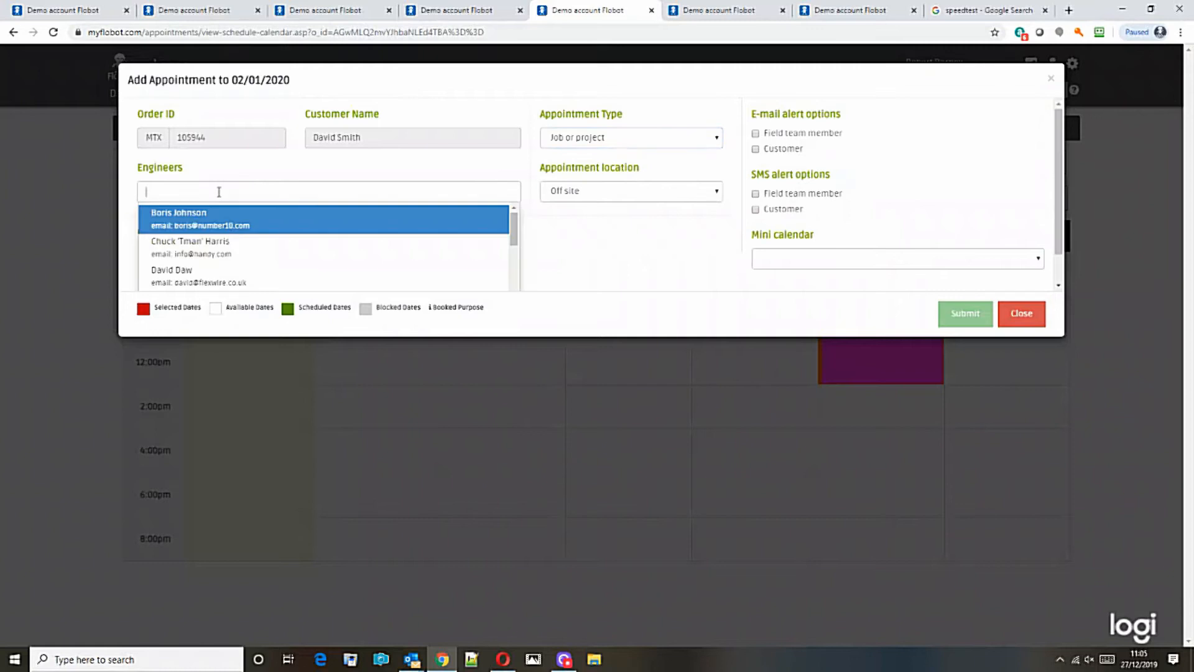
click(168, 252)
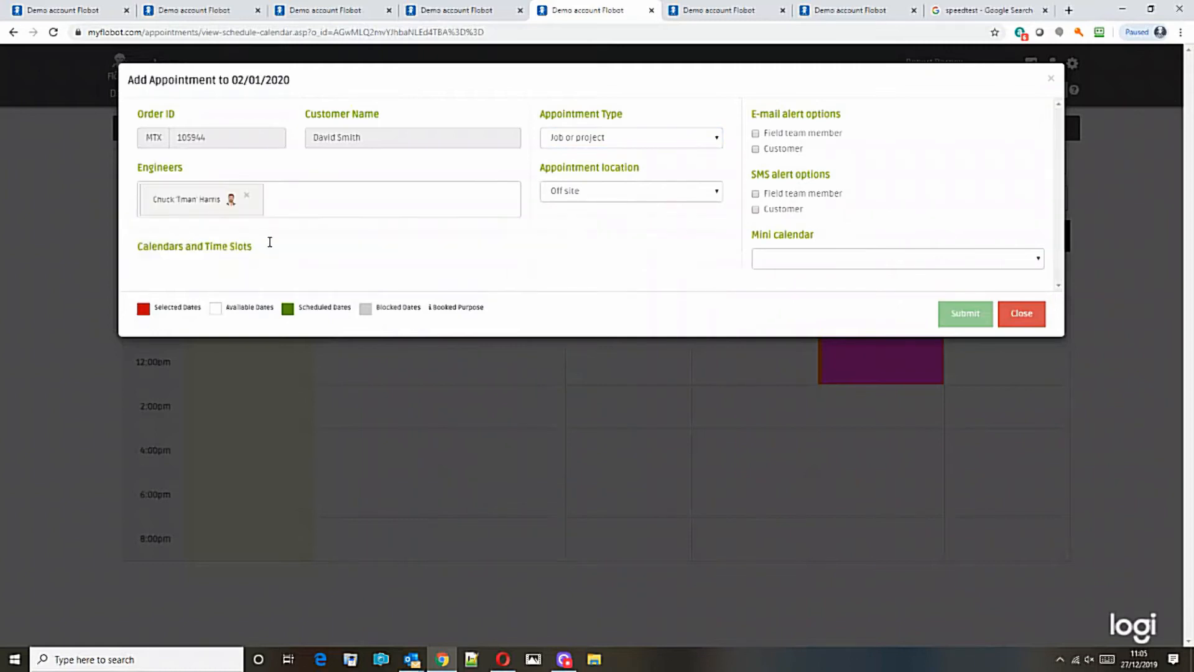
click(195, 228)
click(176, 340)
Tick all 2 January time slots 08:00–20:00 and submit the appointment.
scroll(363, 397, down, 3)
click(446, 333)
scroll(446, 333, down, 1)
scroll(794, 453, up, 4)
scroll(855, 457, down, 1)
scroll(855, 457, down, 5)
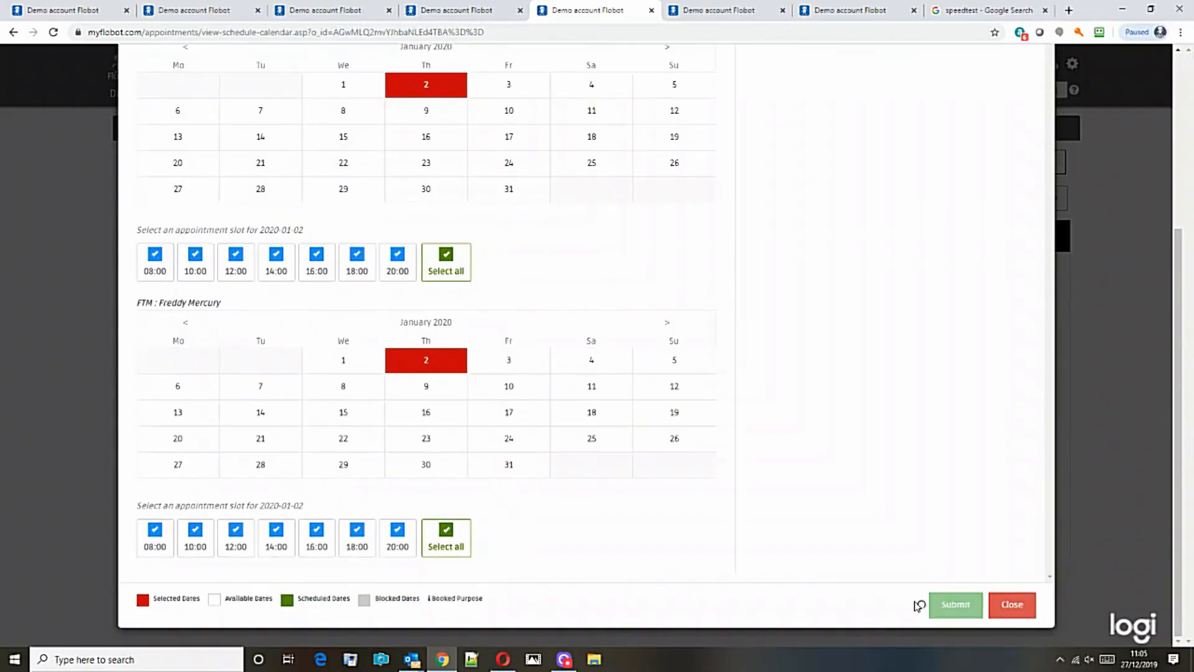
click(936, 605)
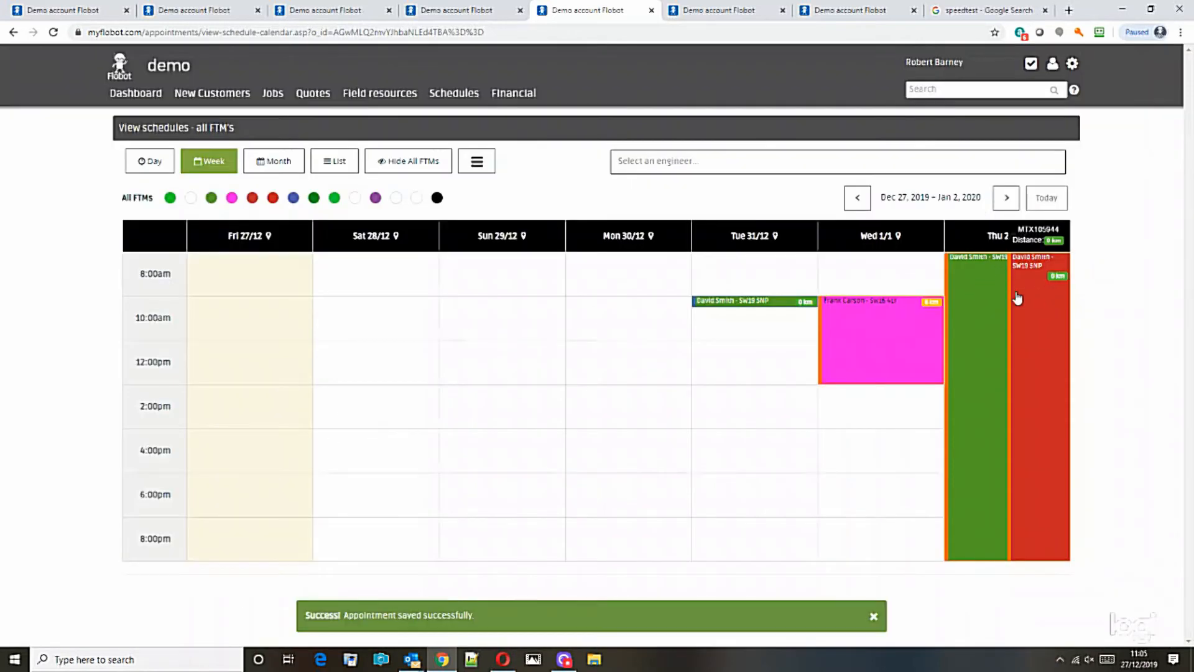
Filter the week schedule to both engineers and check their full-day 2 January job blocks.
click(652, 163)
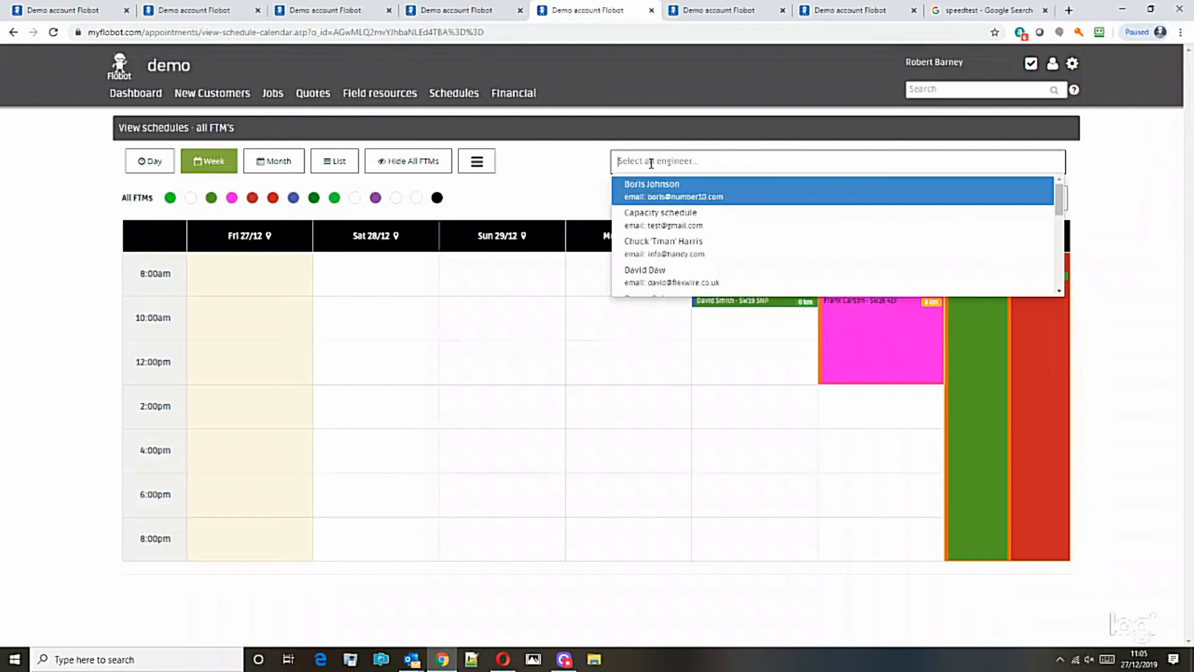
click(658, 257)
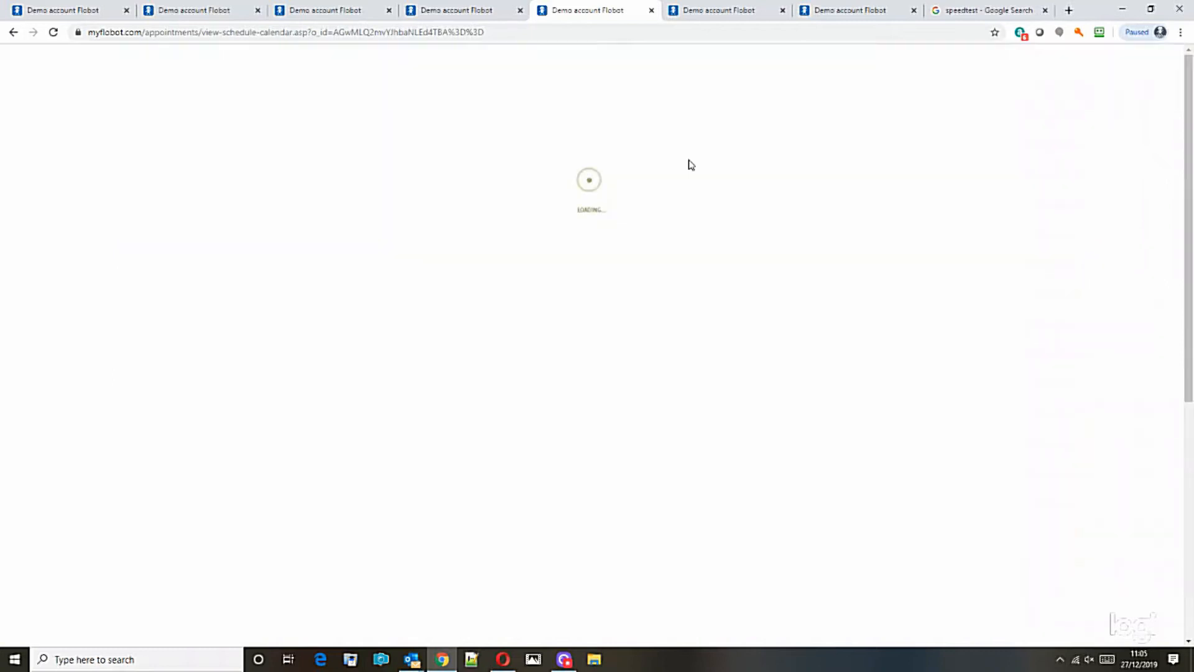
scroll(1061, 233, down, 2)
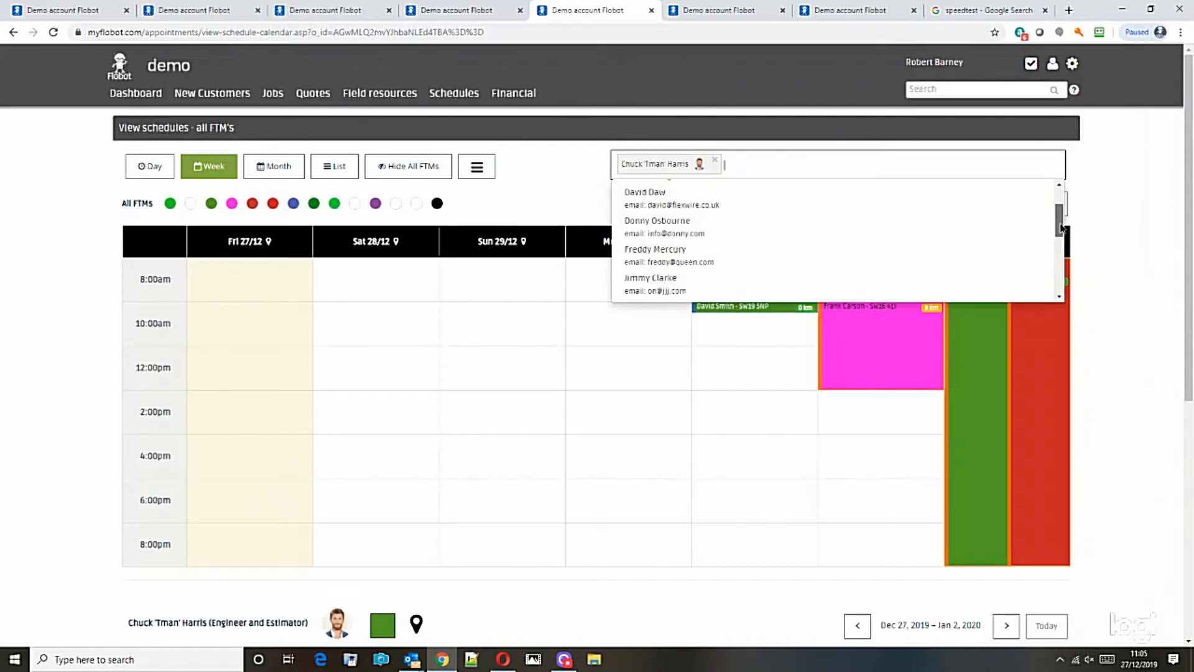
click(688, 257)
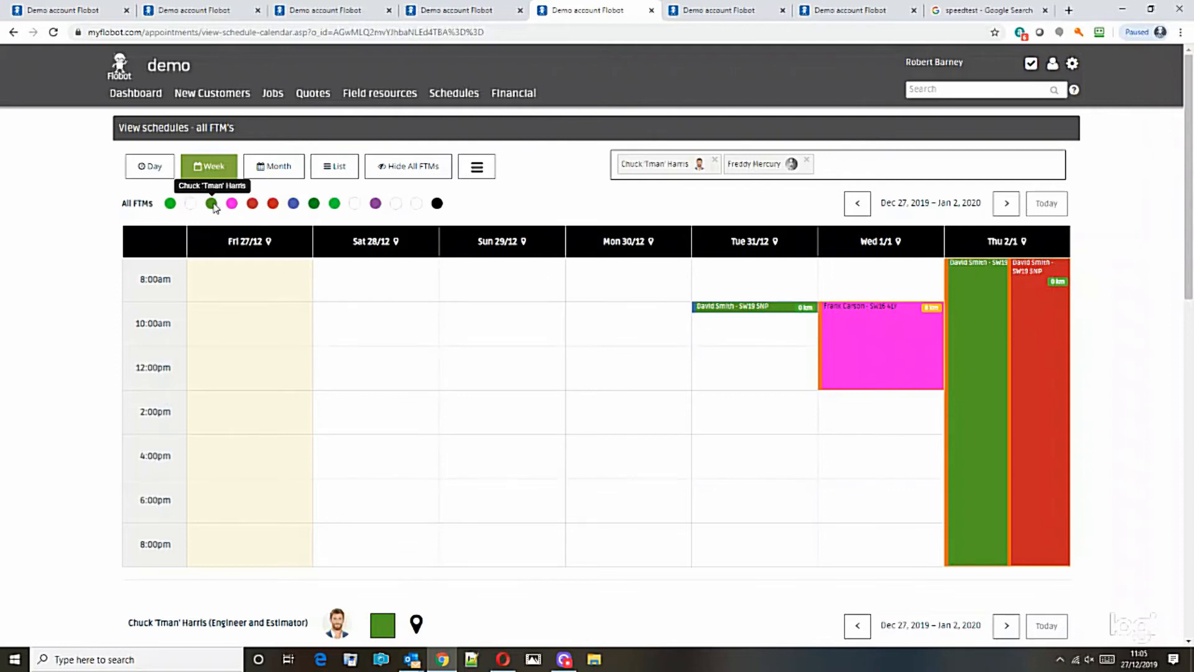
drag(1188, 248, 1188, 469)
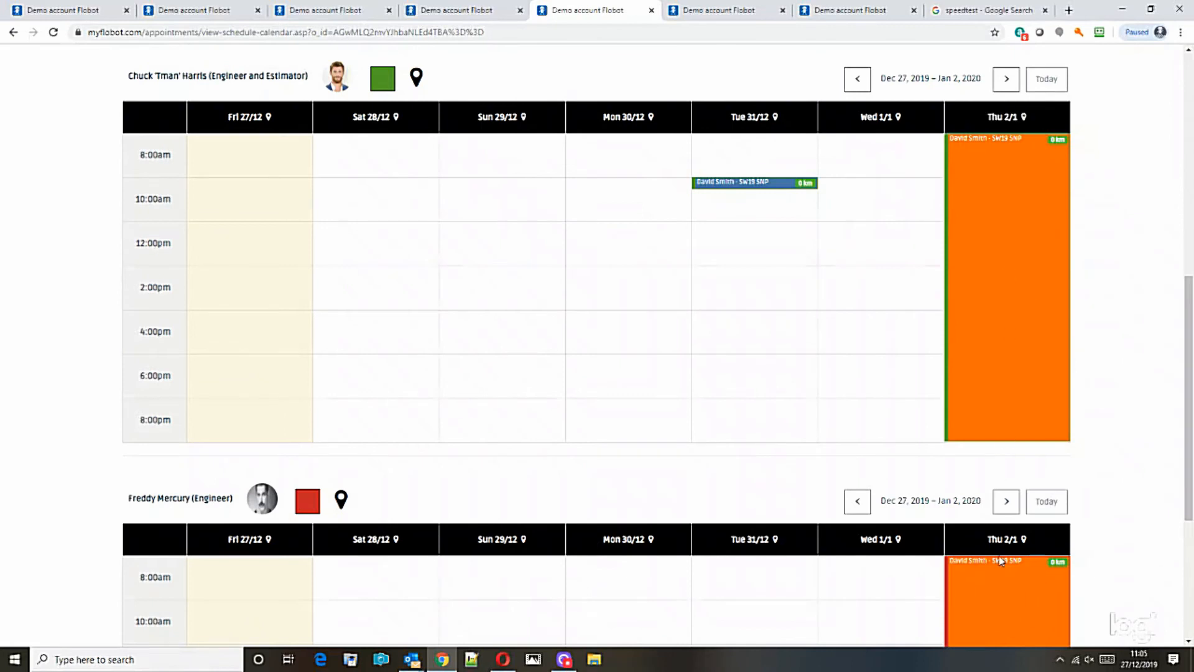
scroll(1002, 603, down, 3)
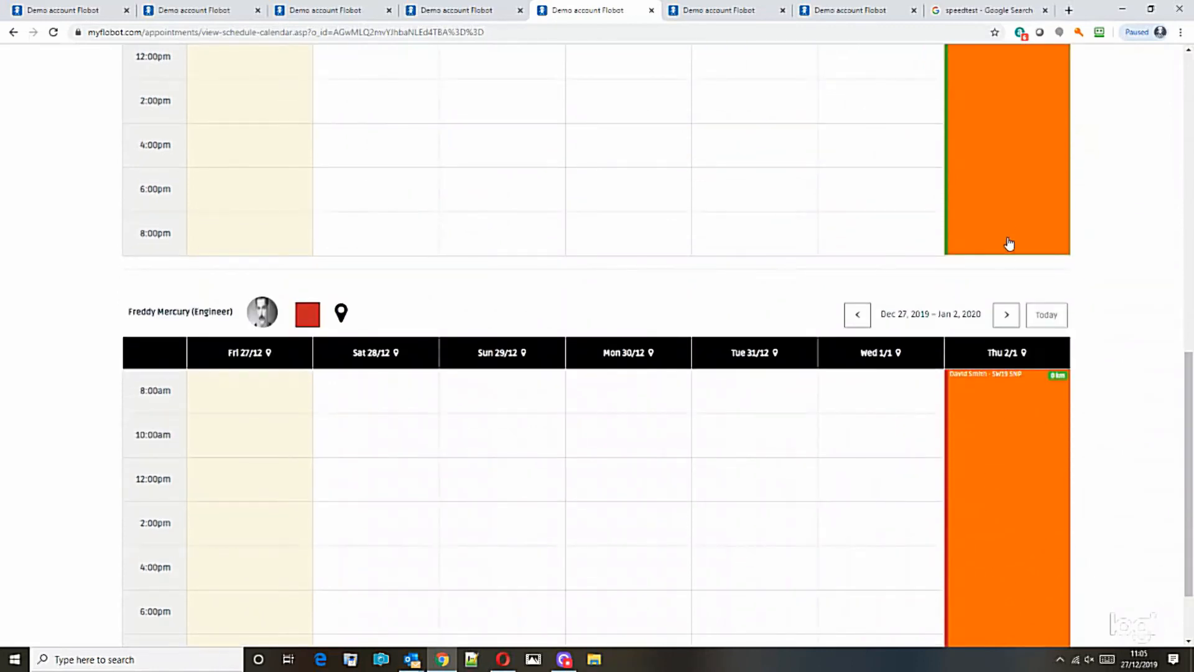
scroll(995, 239, up, 2)
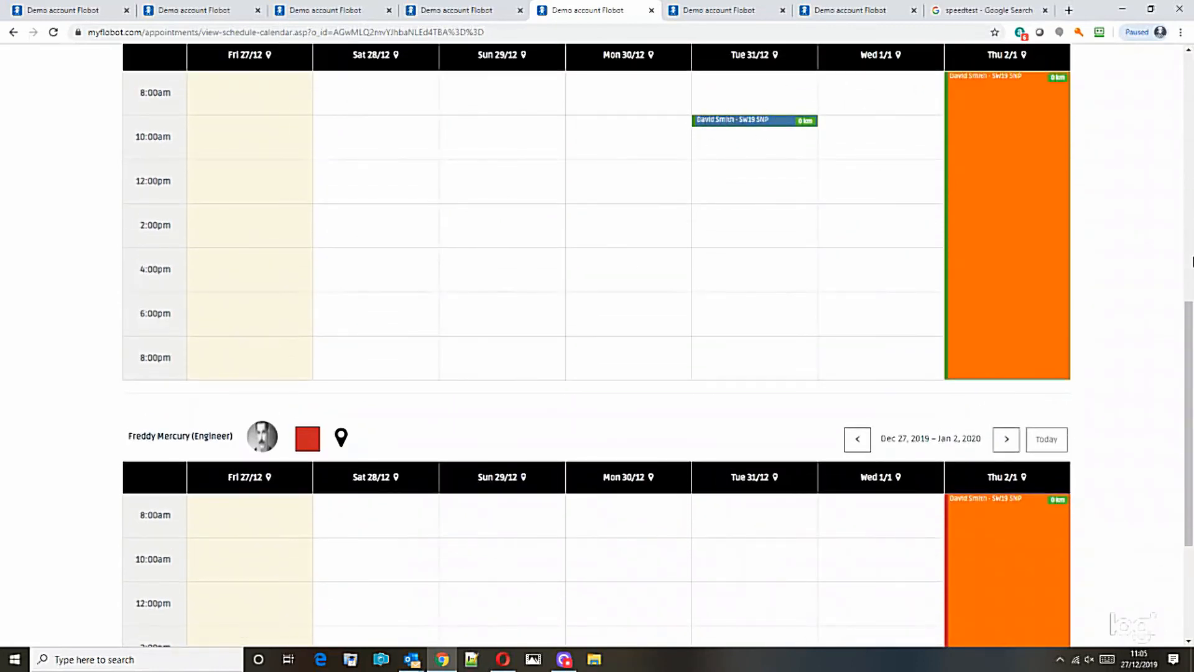
drag(1190, 324, 1191, 136)
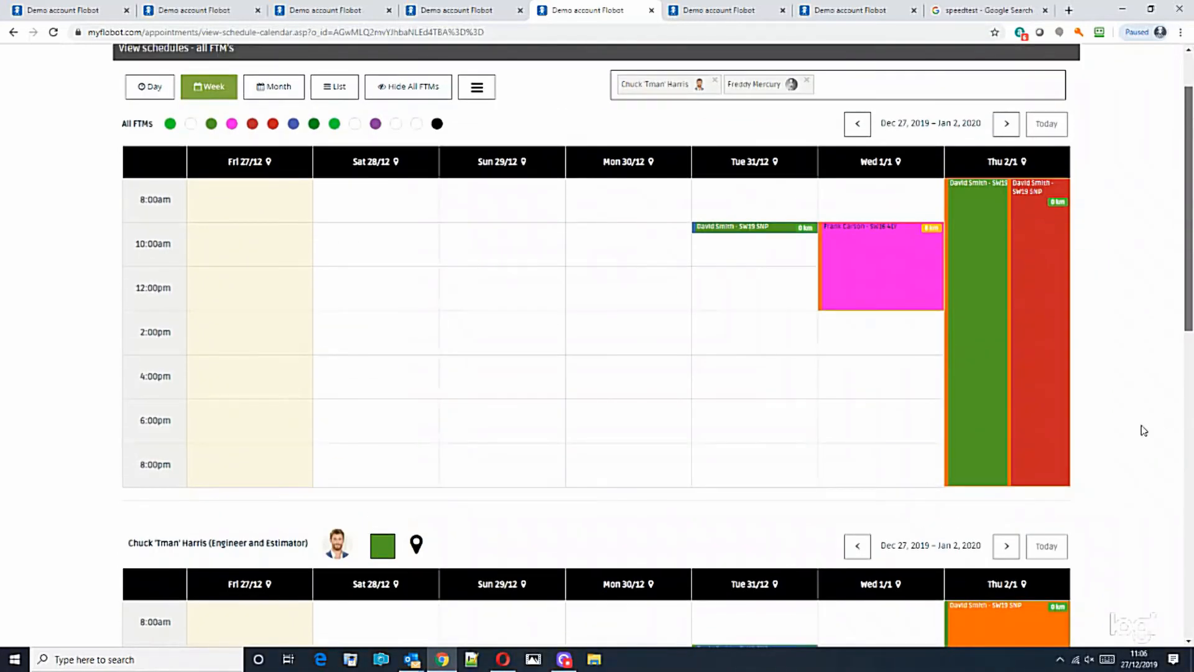
scroll(1145, 431, down, 12)
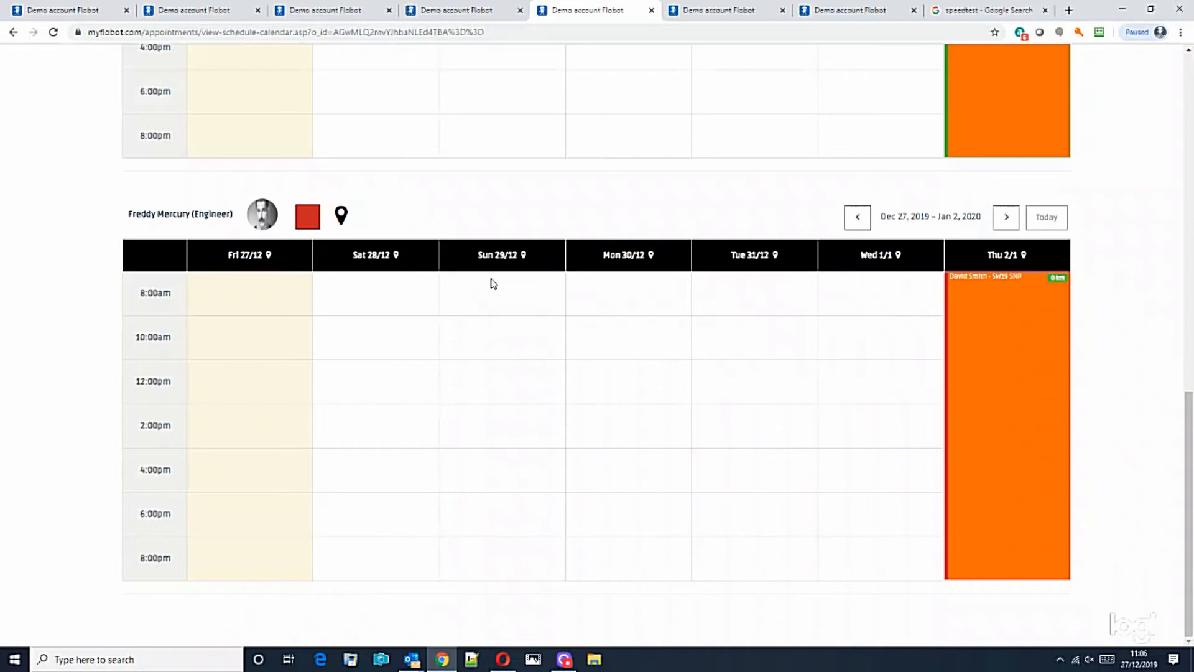
scroll(1147, 445, up, 2)
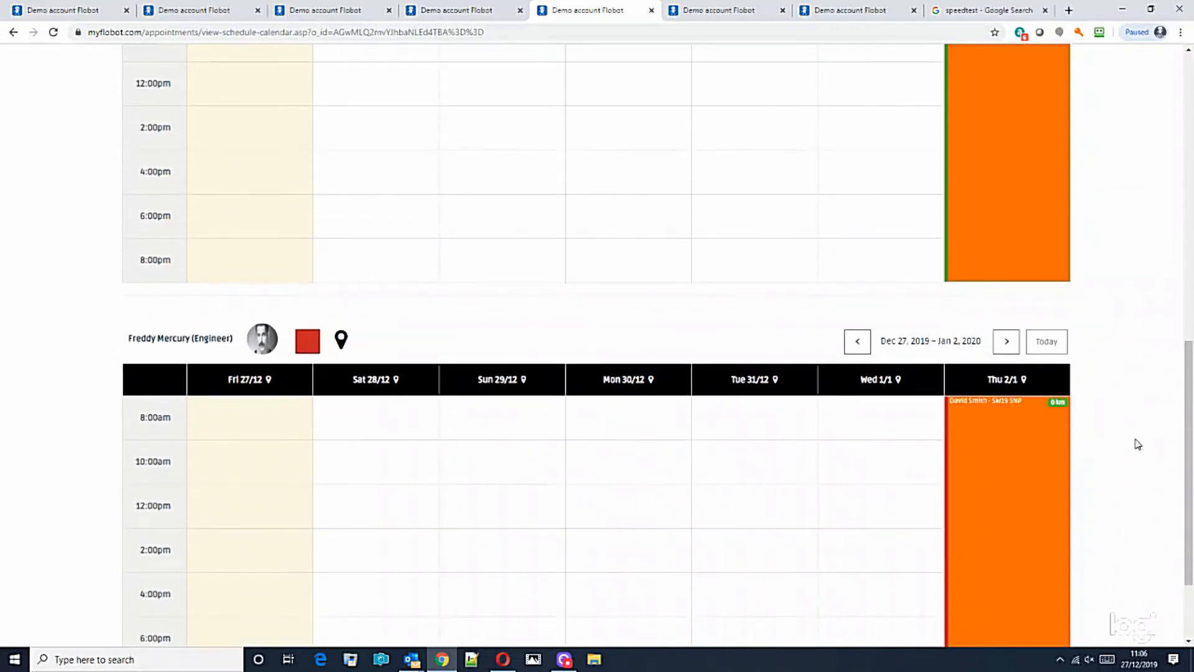
scroll(1132, 434, up, 1)
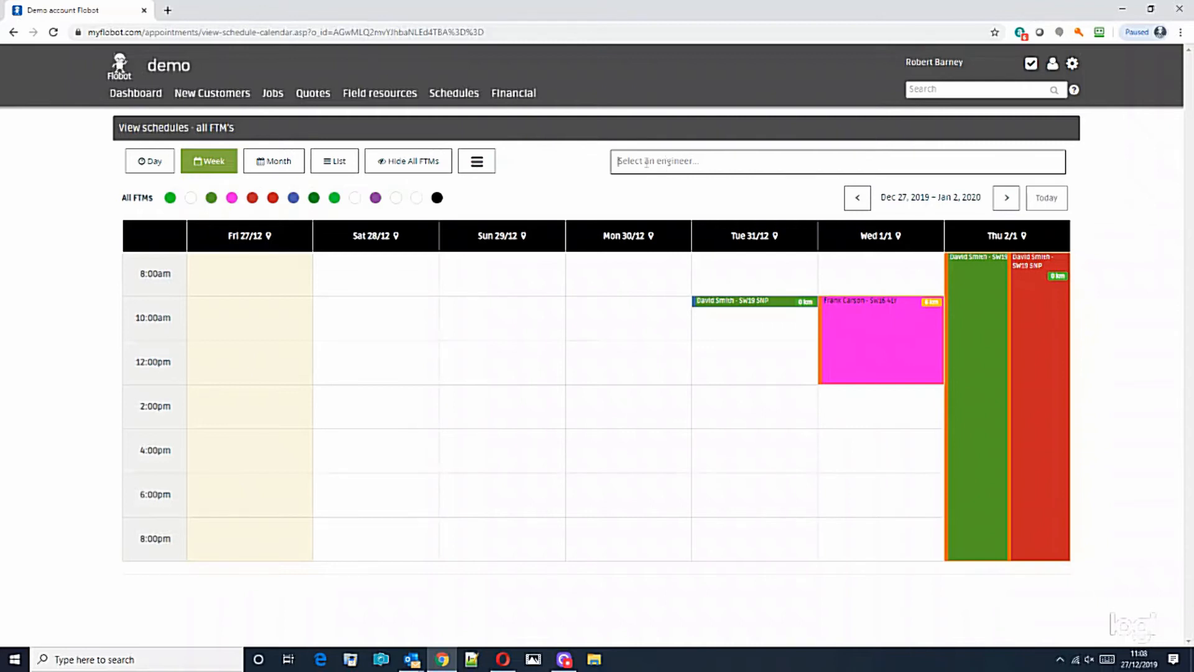
Filter the schedule to Warehouse and start a new appointment on Monday 30/12 at 10am.
click(647, 162)
drag(1059, 202, 1052, 269)
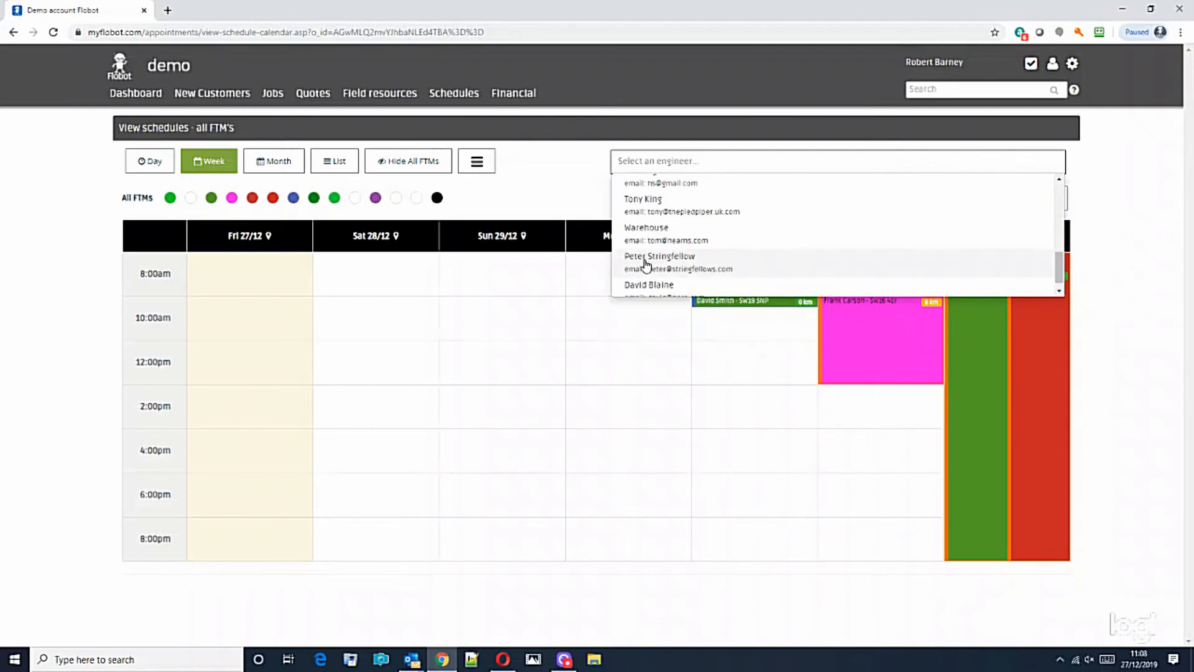
click(661, 239)
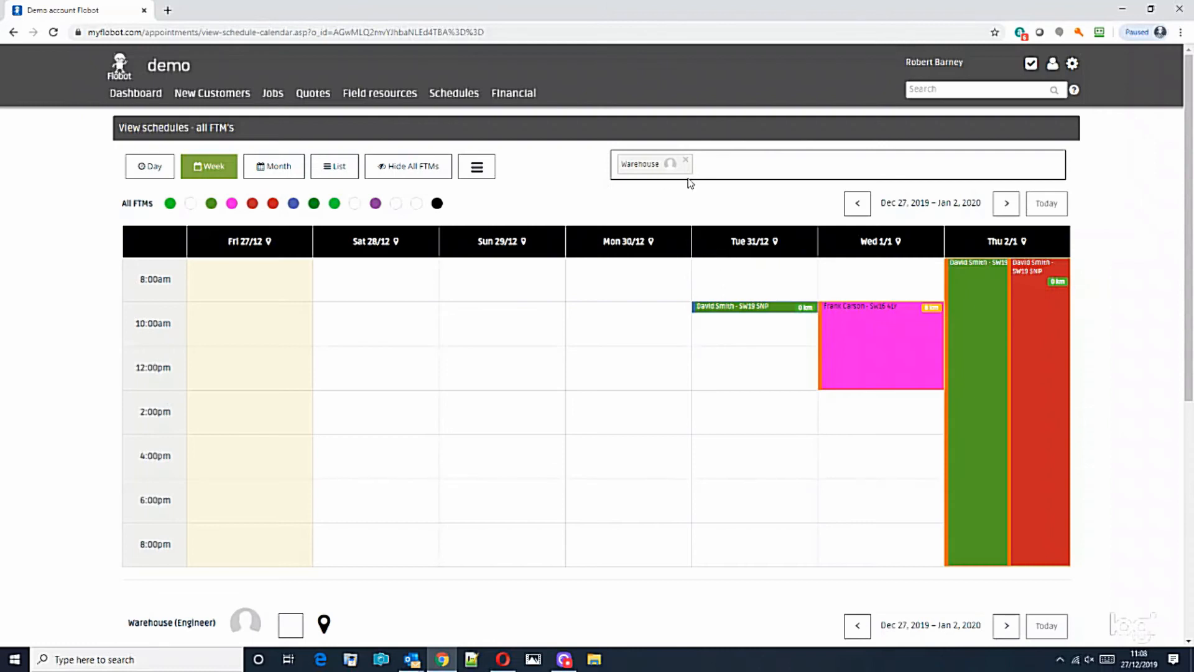
mouse_move(1190, 241)
mouse_down()
mouse_move(1173, 480)
mouse_move(1172, 242)
mouse_up()
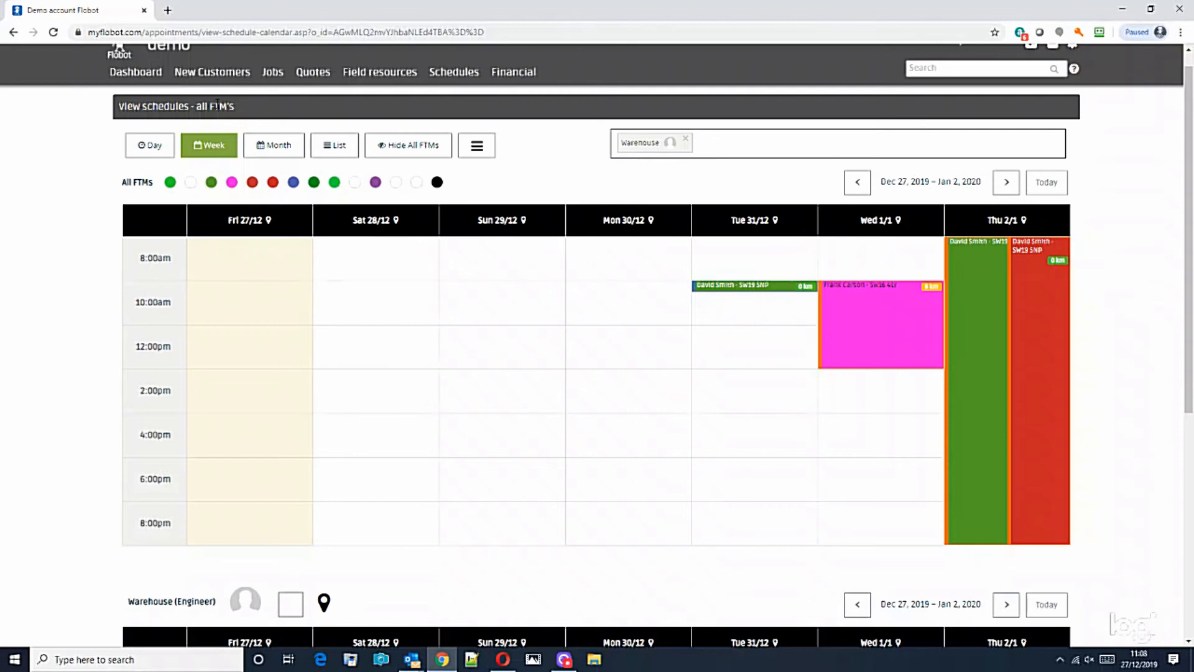
drag(1189, 195, 1187, 446)
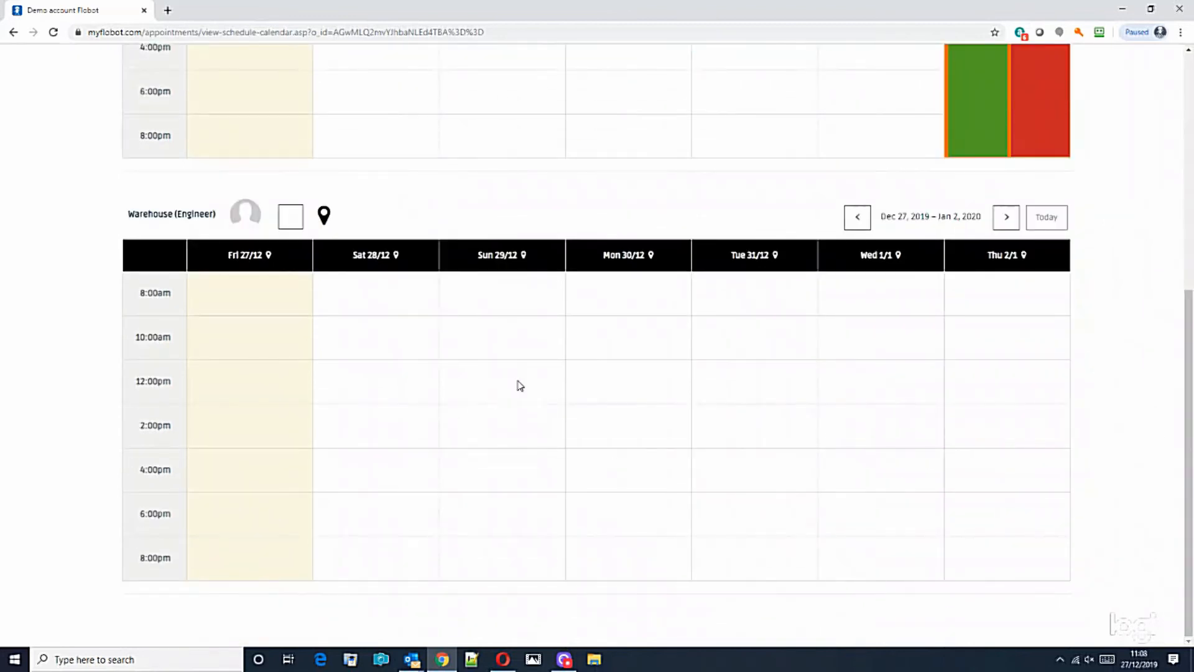
click(637, 343)
click(629, 291)
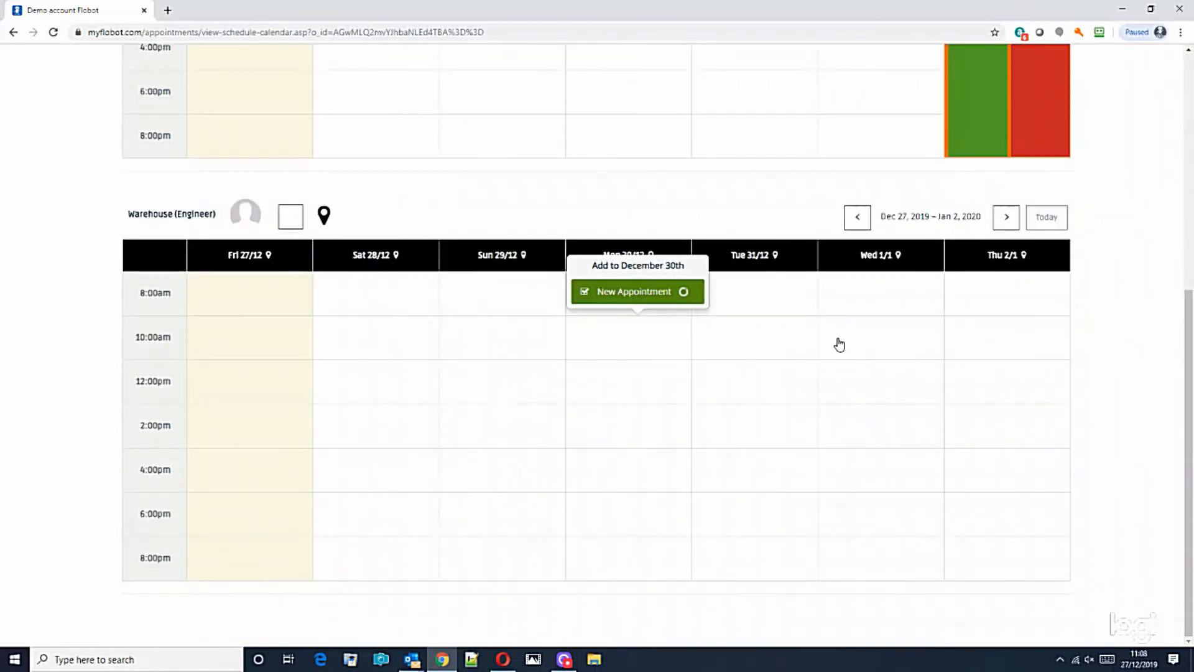
click(591, 137)
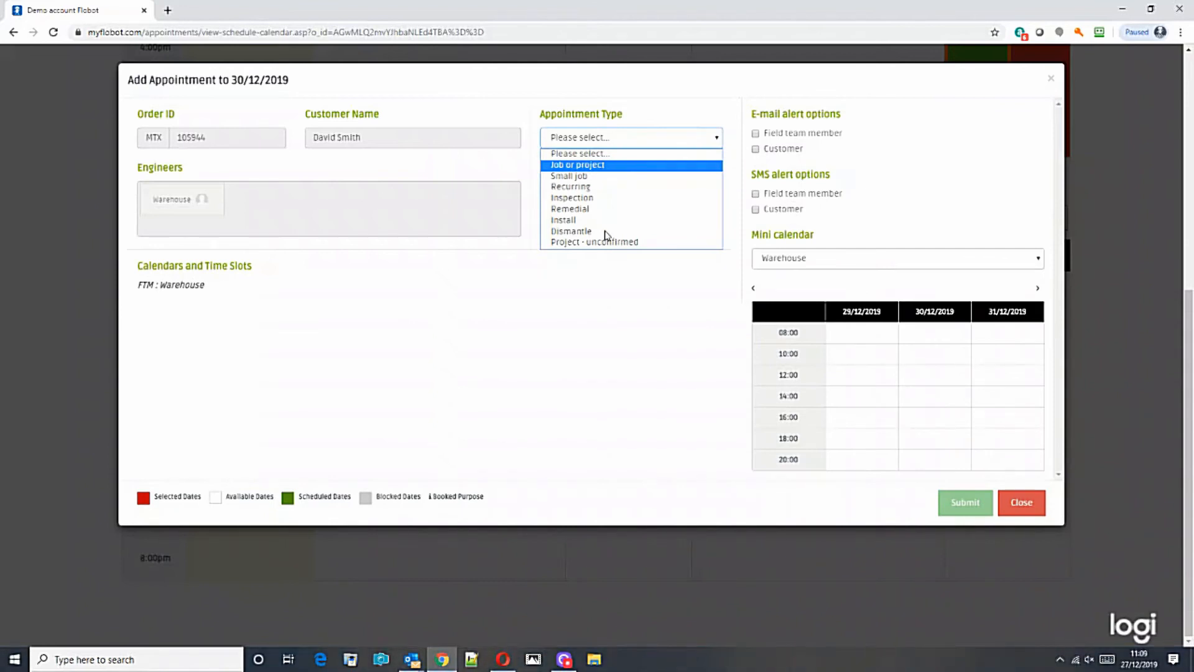
Save Warehouse's 30/12 10:00am appointment as Job or project and dismiss the confirmation.
click(571, 167)
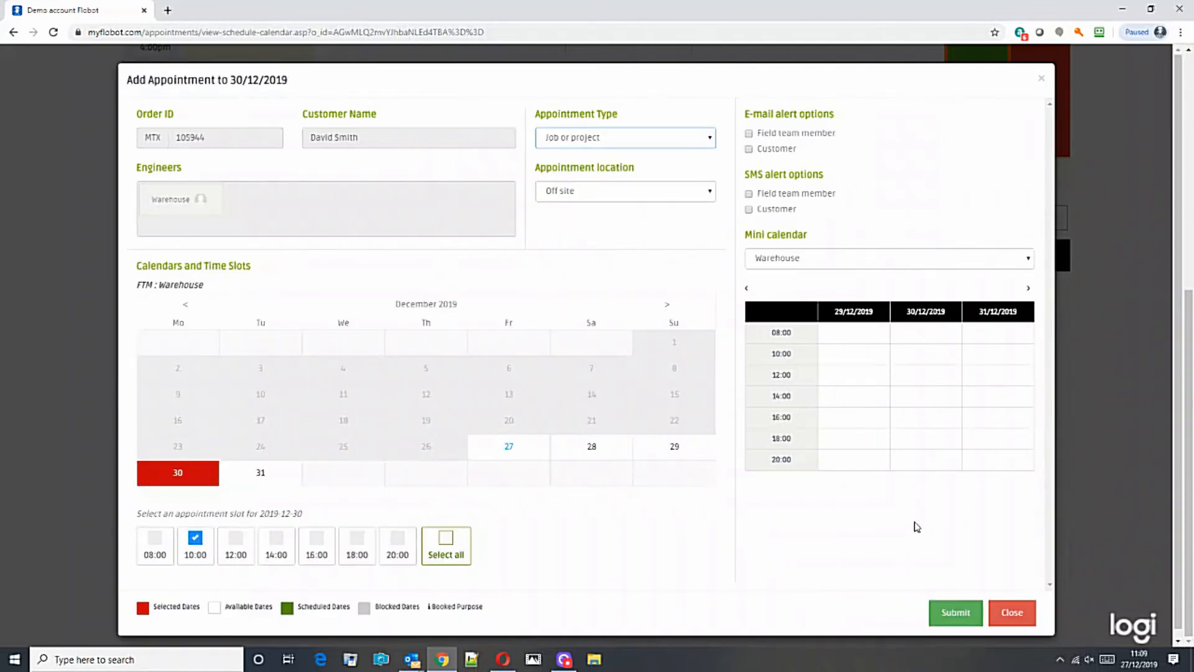
click(947, 614)
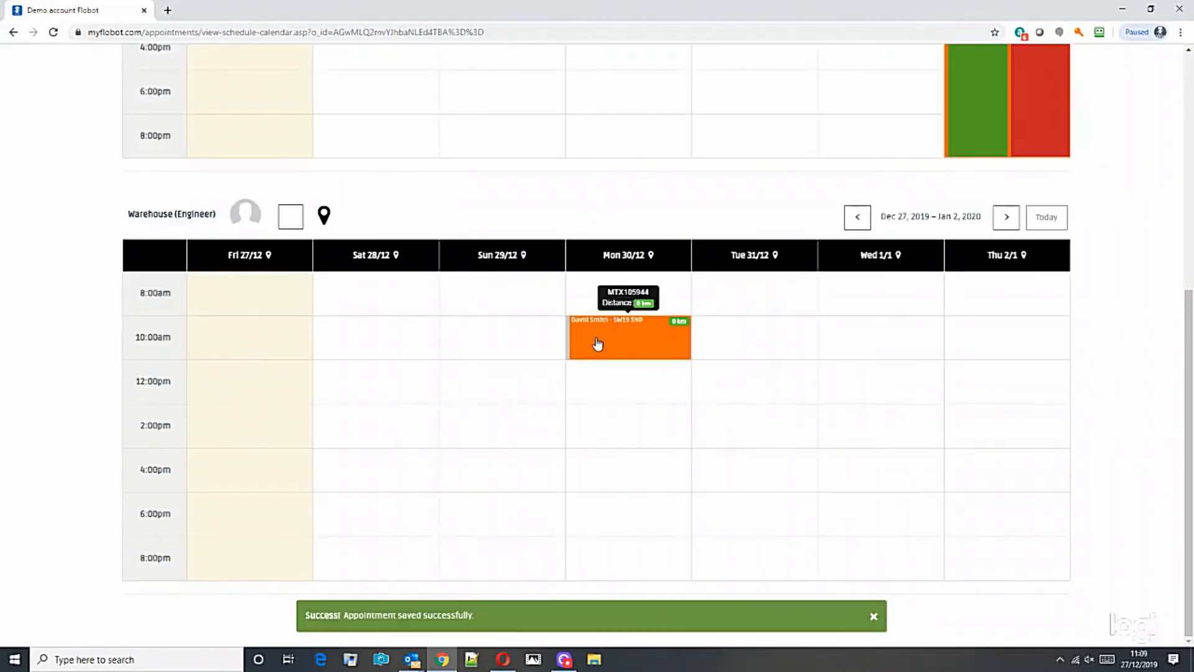
click(874, 618)
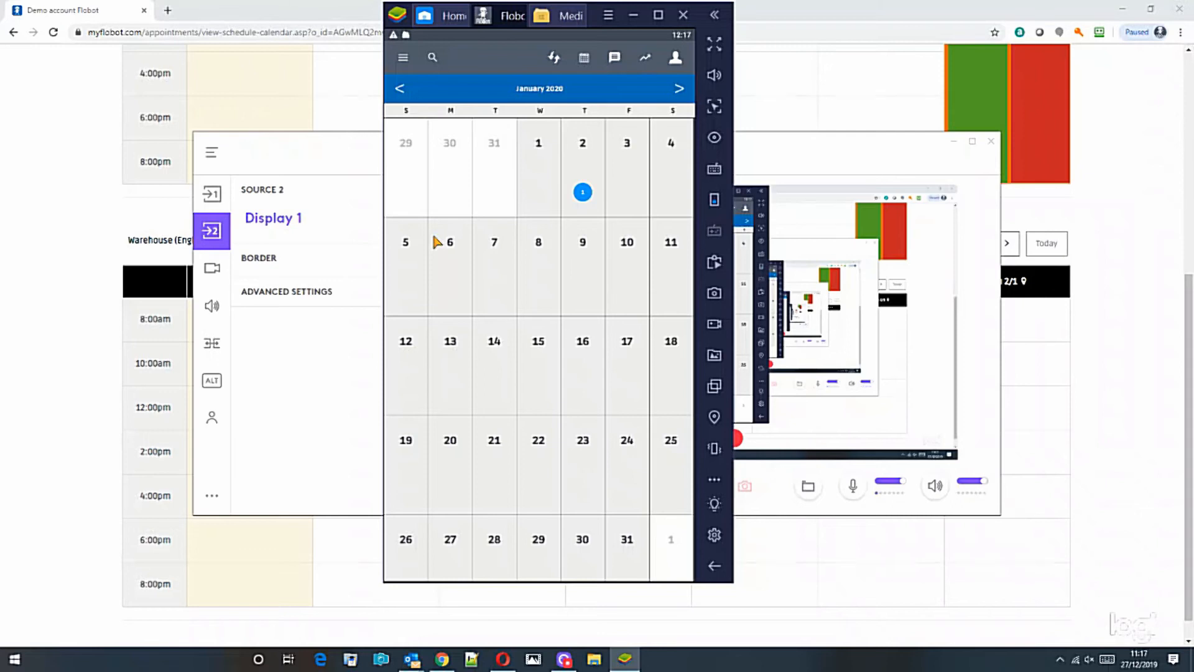
Select 2 January in the mobile app calendar, view the customer's location map, then open the job.
click(587, 193)
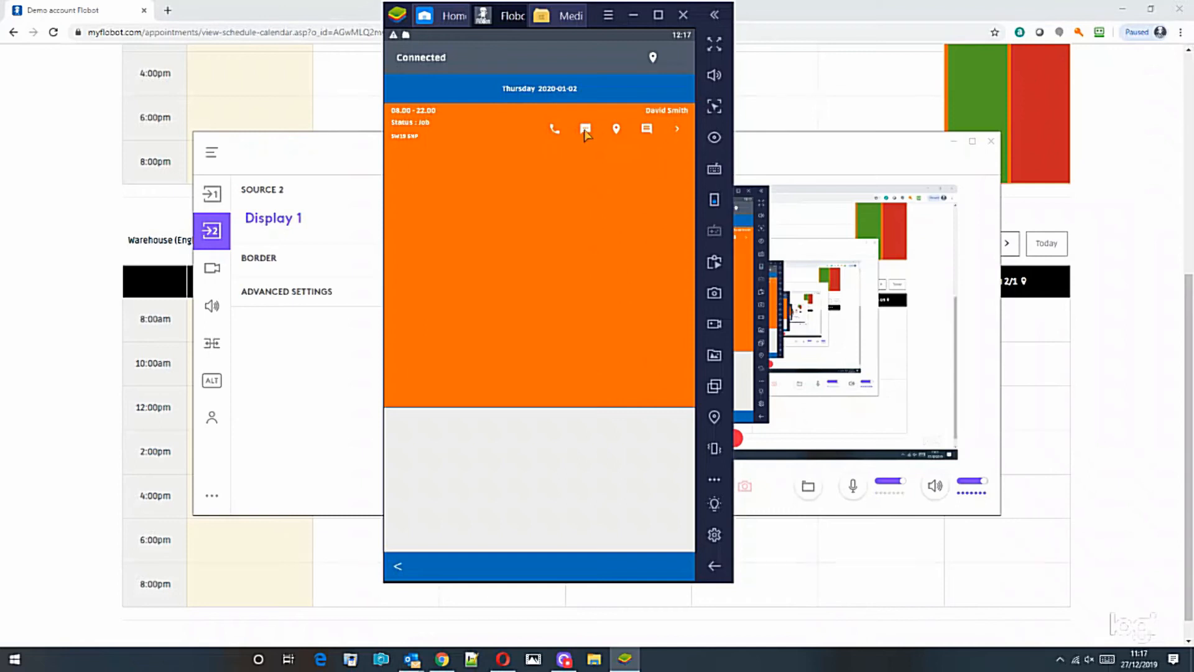
click(616, 129)
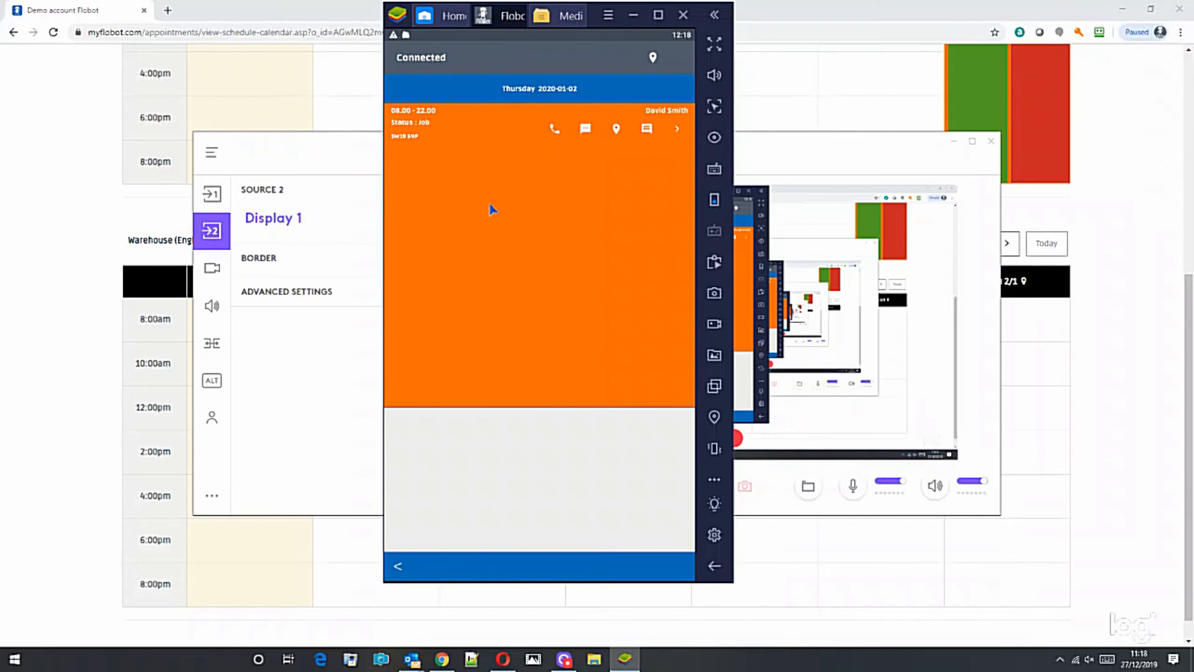
click(521, 254)
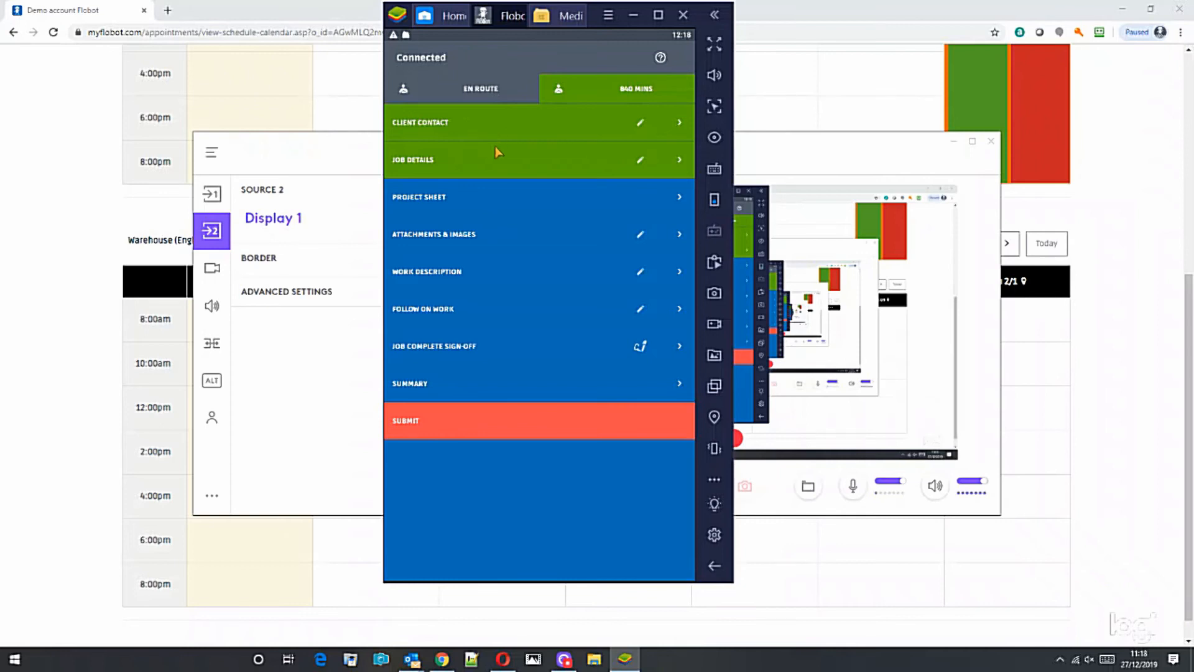
click(433, 127)
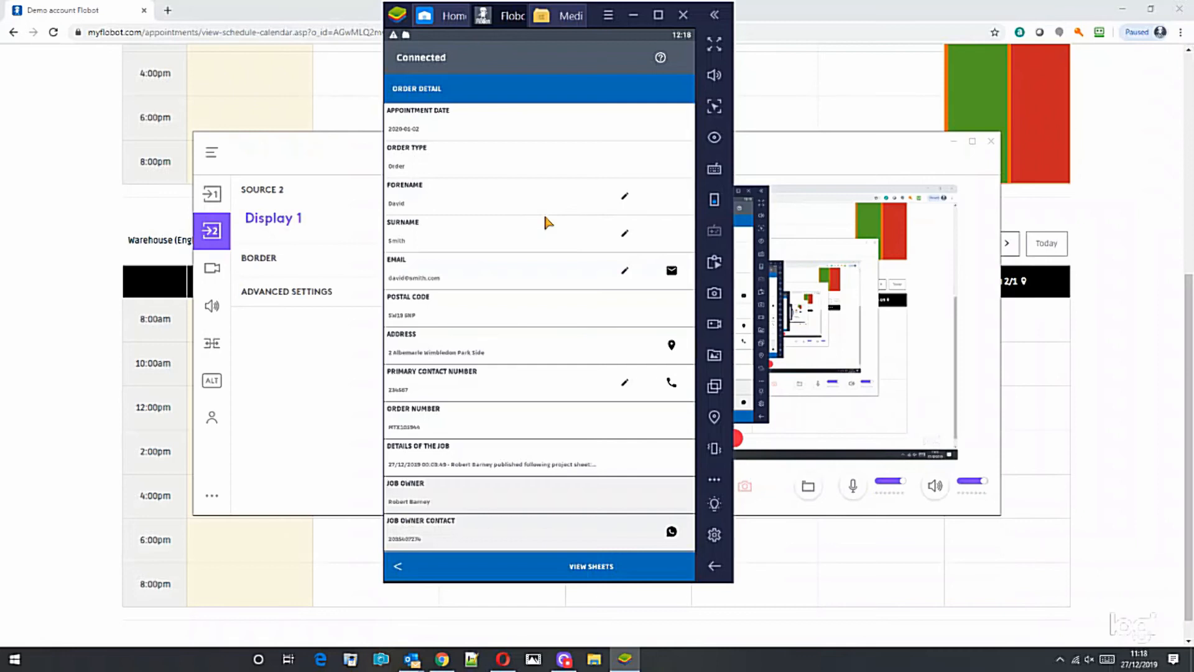
scroll(545, 222, down, 3)
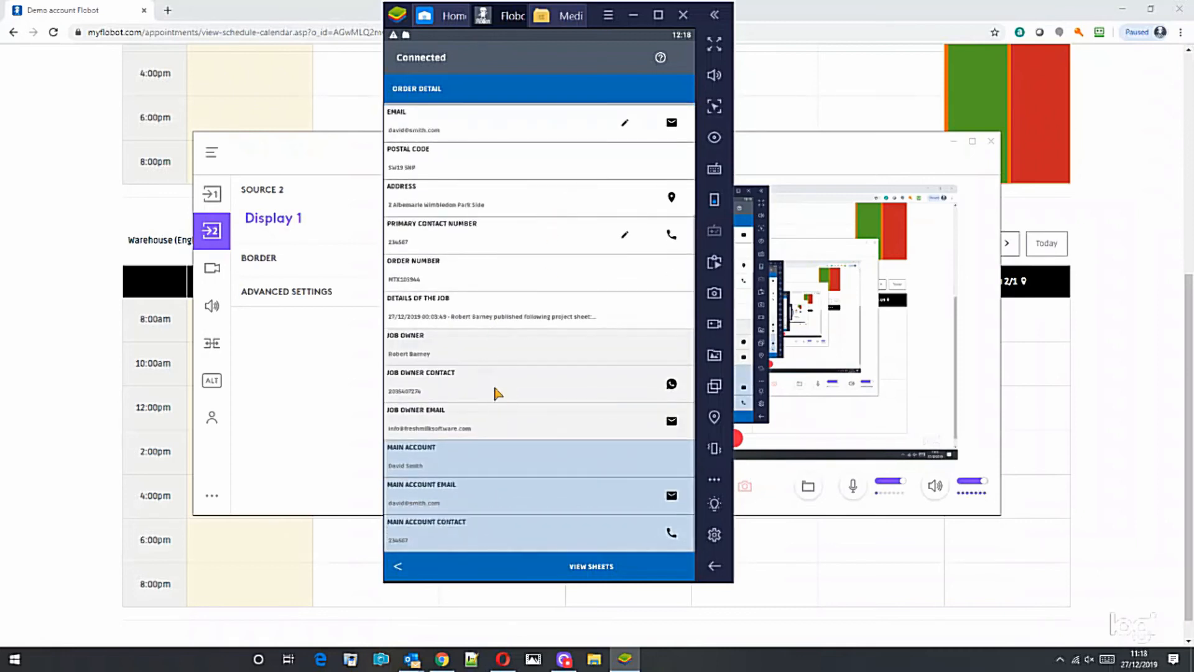
scroll(523, 418, up, 3)
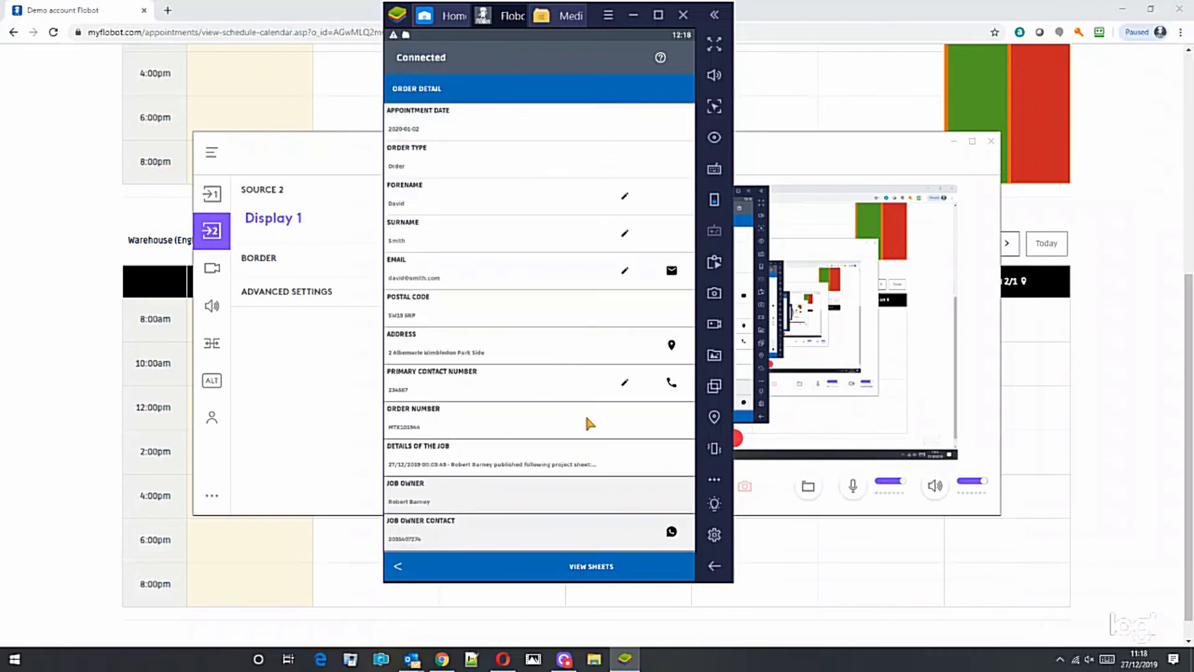
click(723, 569)
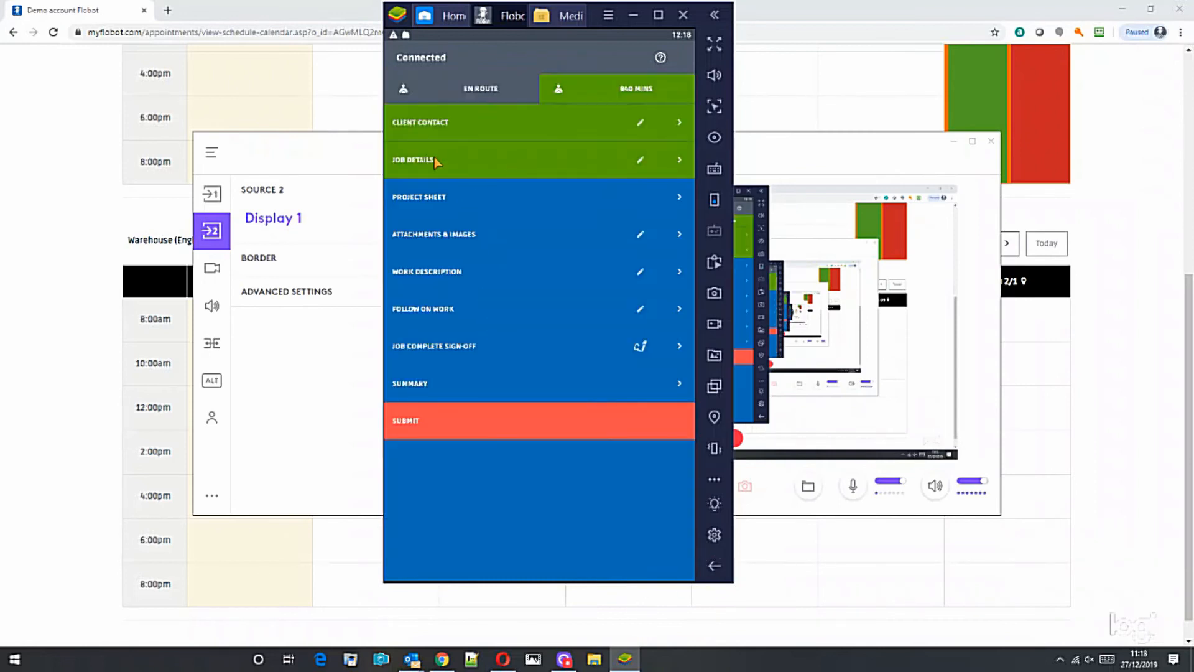
click(428, 161)
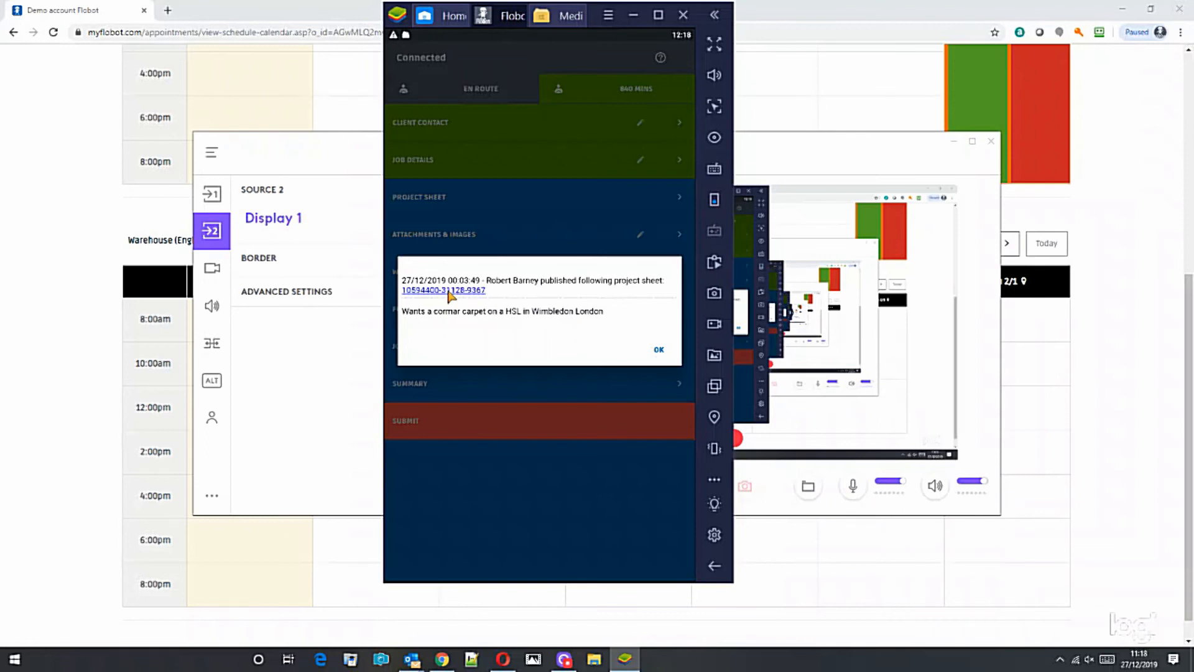
click(660, 350)
click(445, 205)
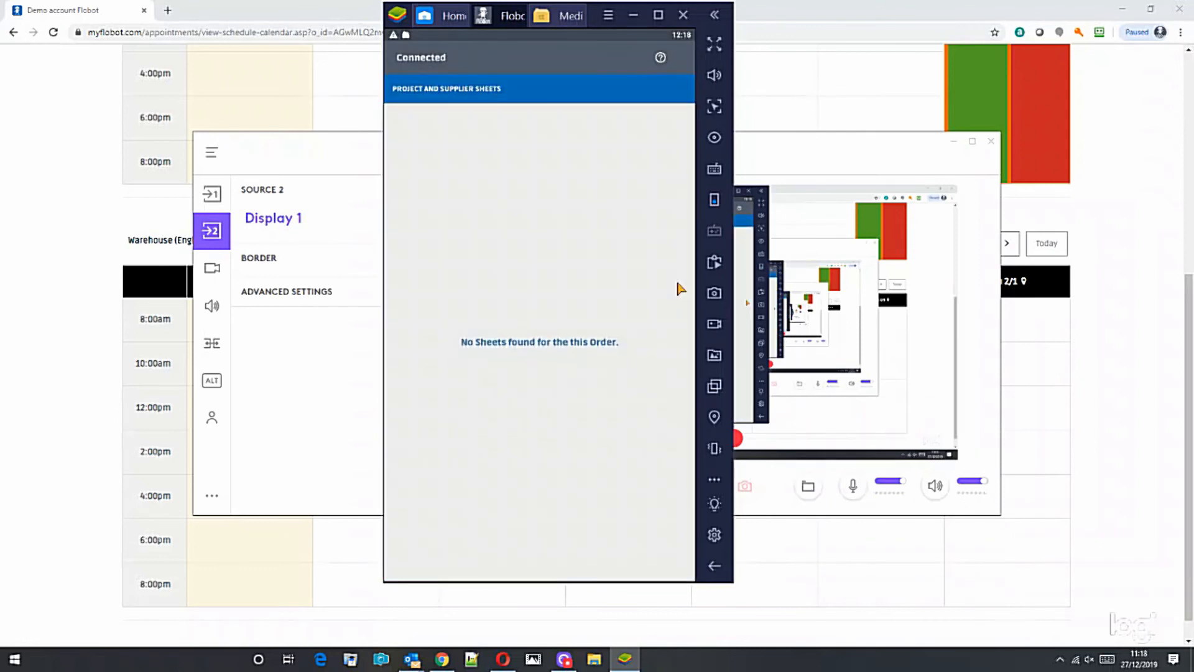
click(714, 565)
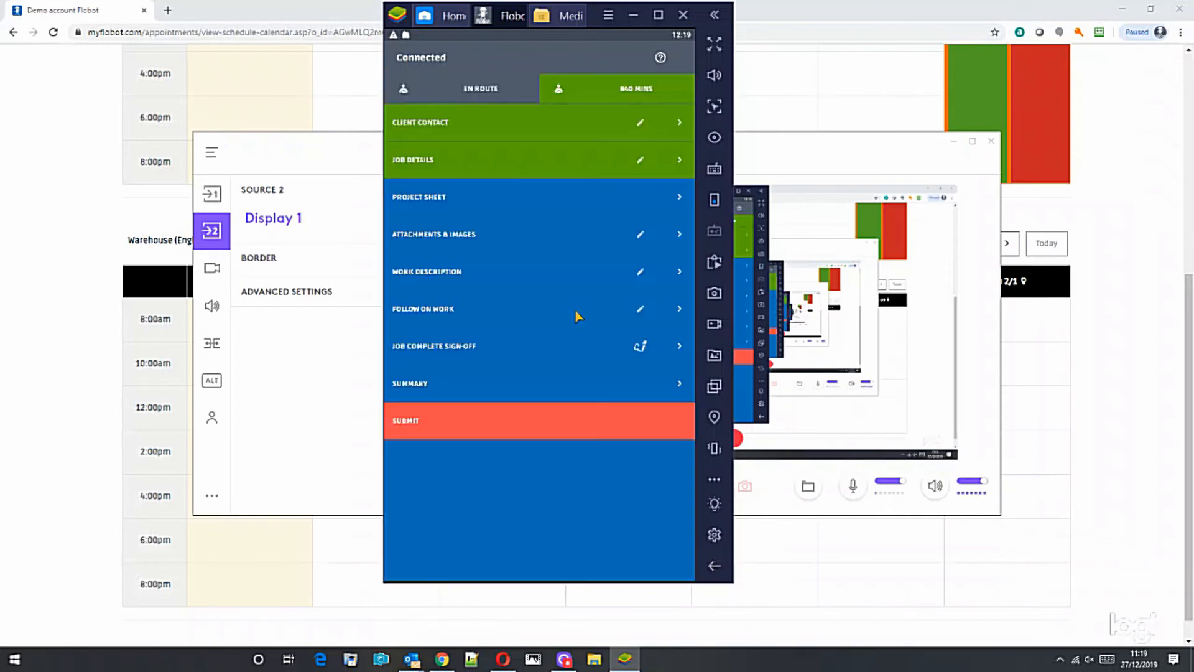
Attach the two stair photos from device storage to the job's images.
click(467, 240)
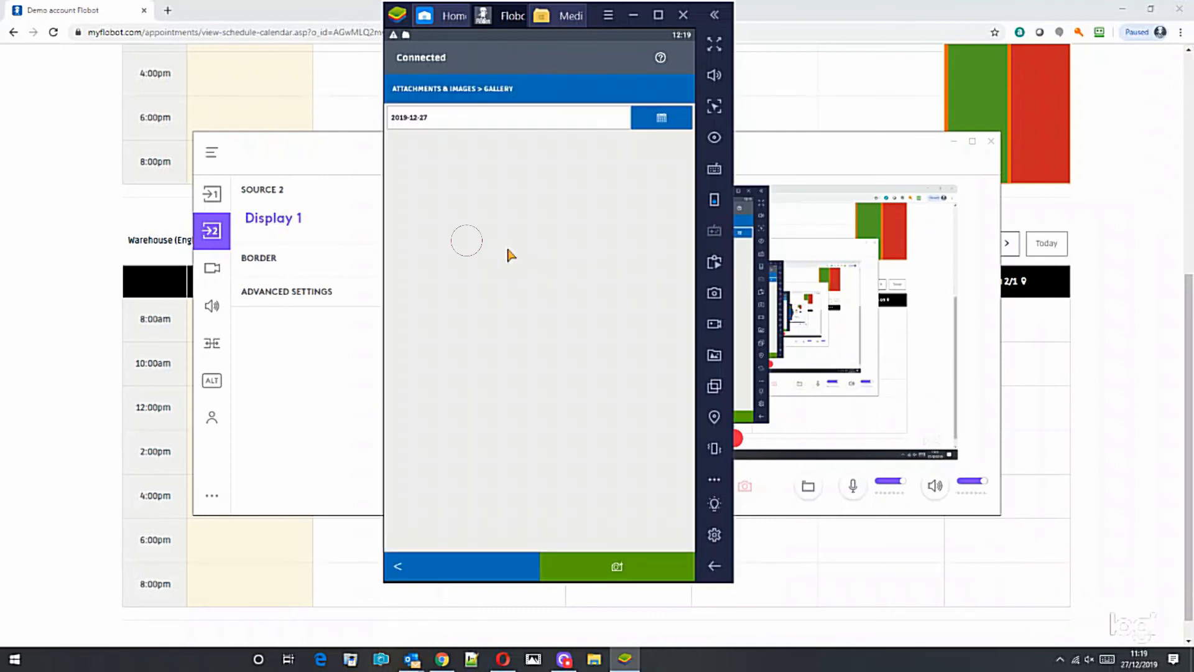
click(611, 573)
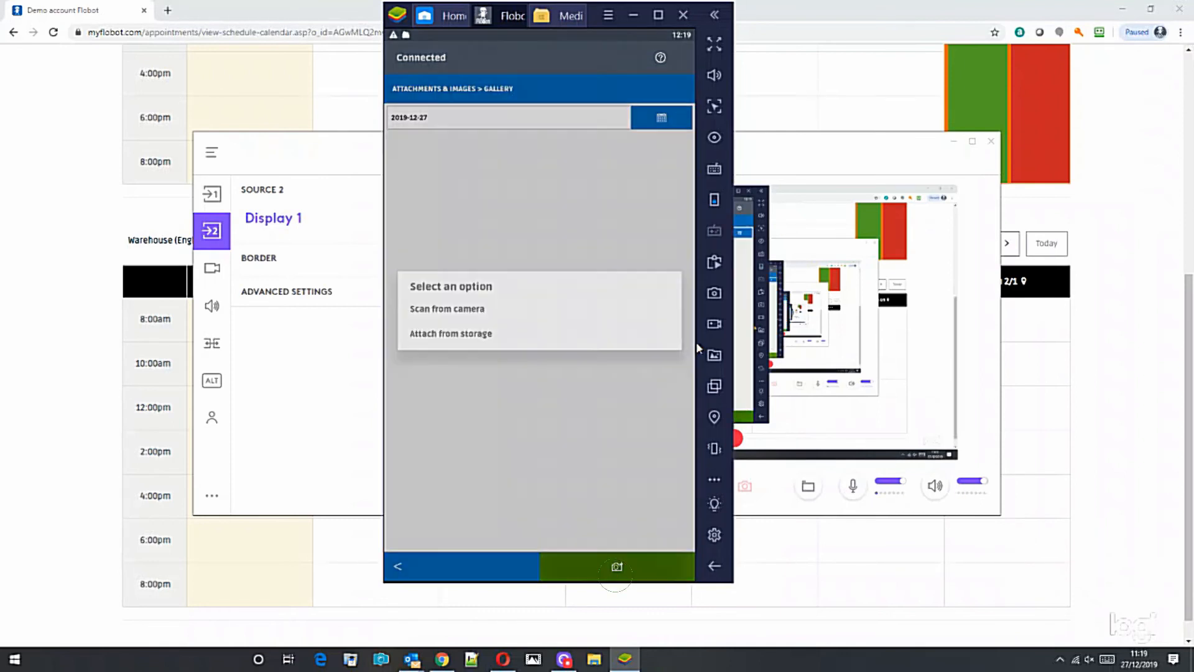
click(467, 335)
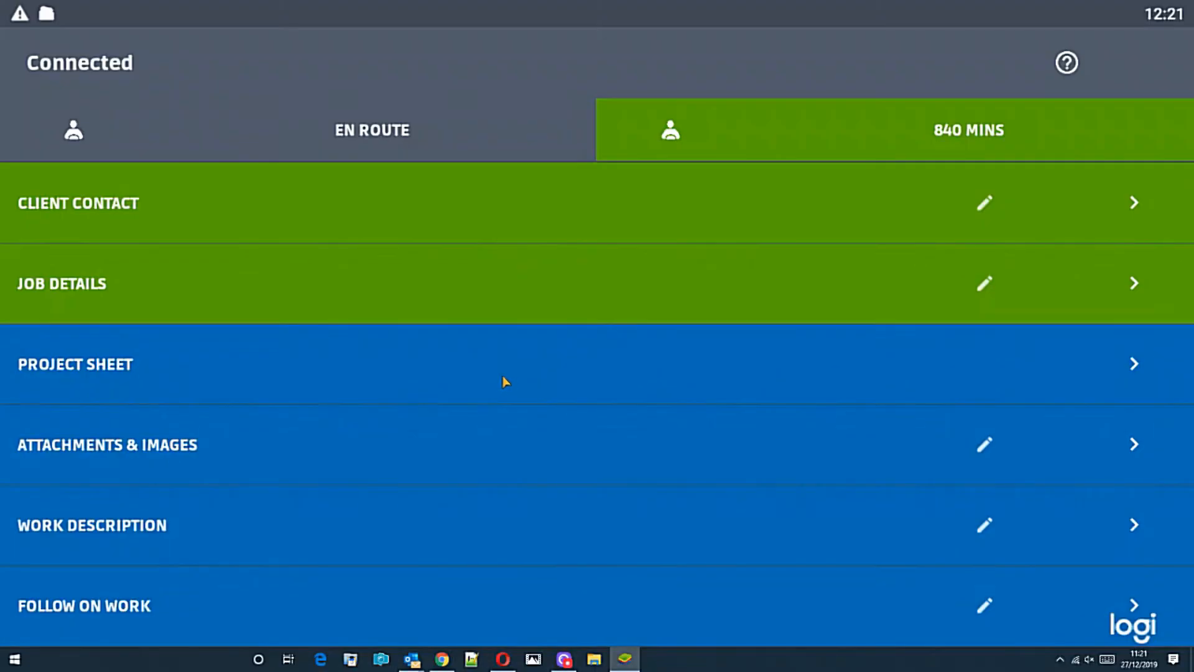
scroll(506, 381, down, 3)
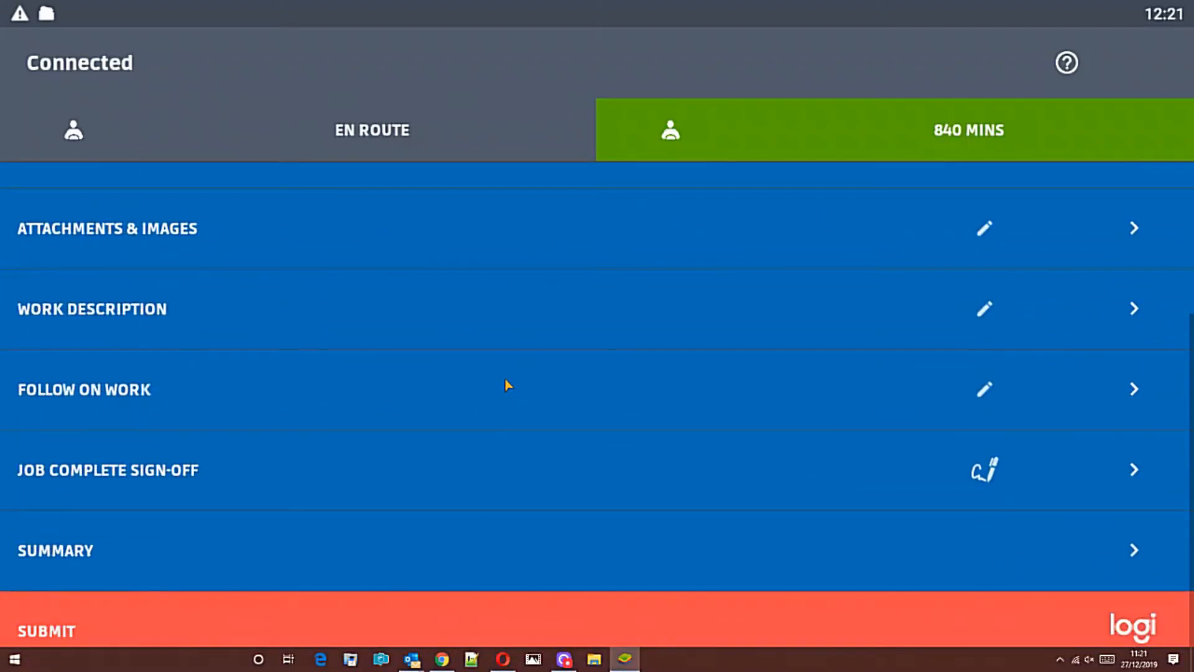
scroll(504, 382, up, 3)
scroll(505, 382, down, 3)
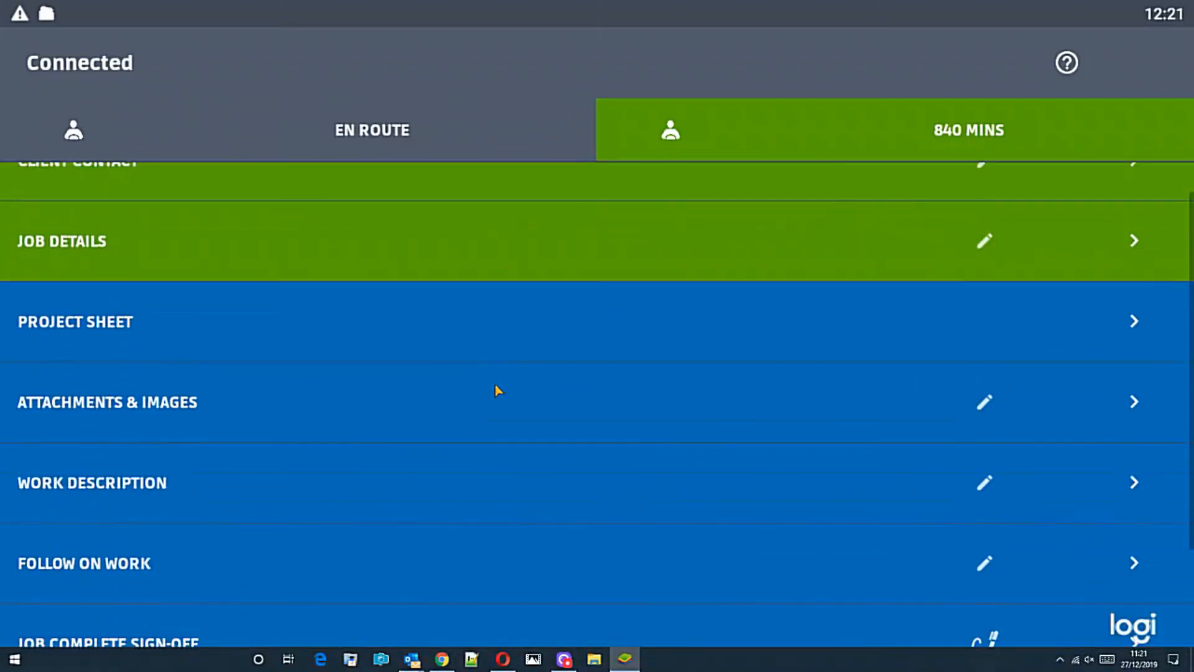
scroll(478, 370, up, 3)
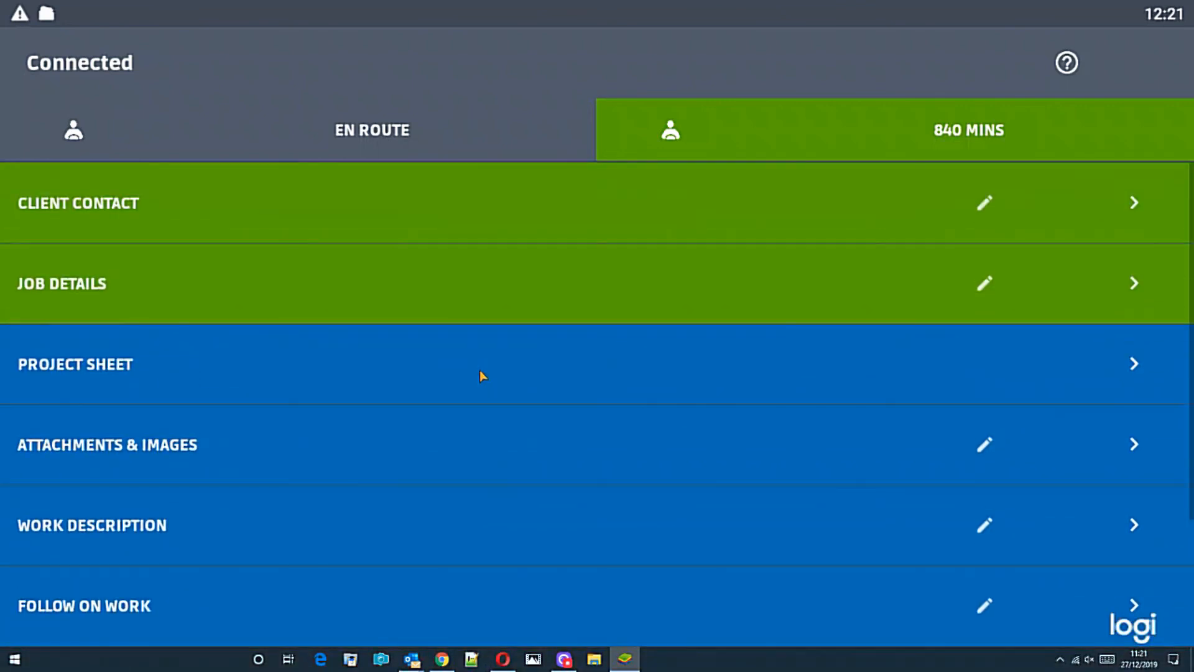
scroll(461, 375, down, 3)
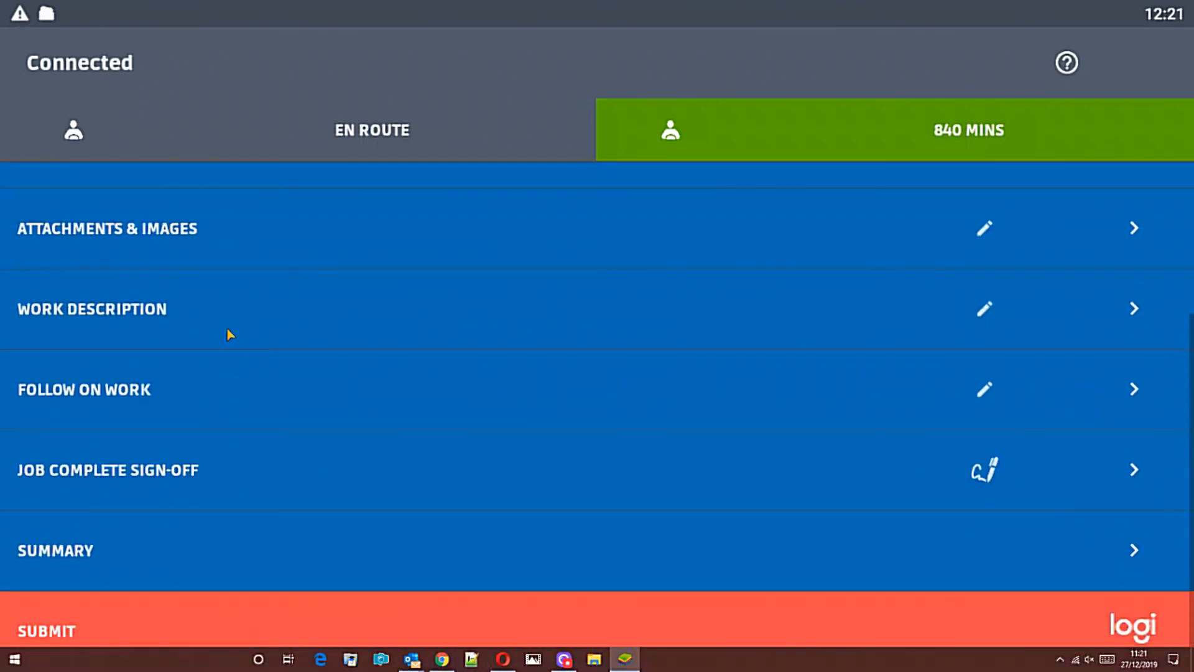
Check the attached stair photos, then go to the job's Description of work page.
click(158, 230)
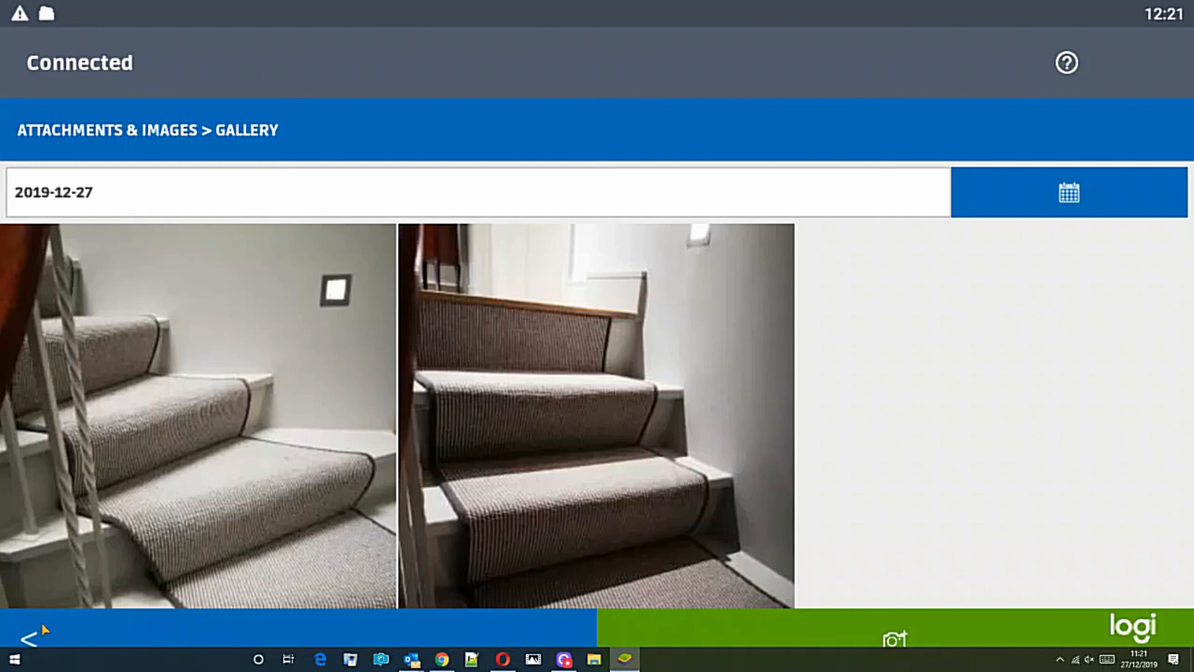
click(36, 639)
click(200, 346)
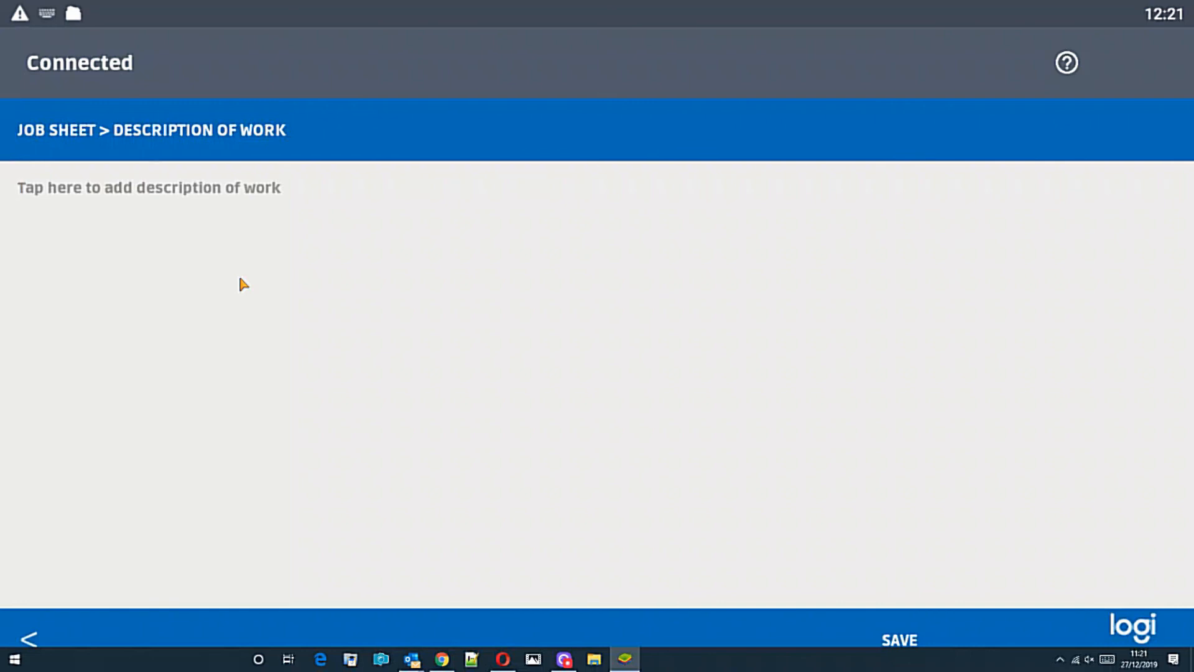
Save the description 'Customer was happy with job. She smashed the vase and not us and she accepts this.' and go back.
text(Customer was happy with job.)
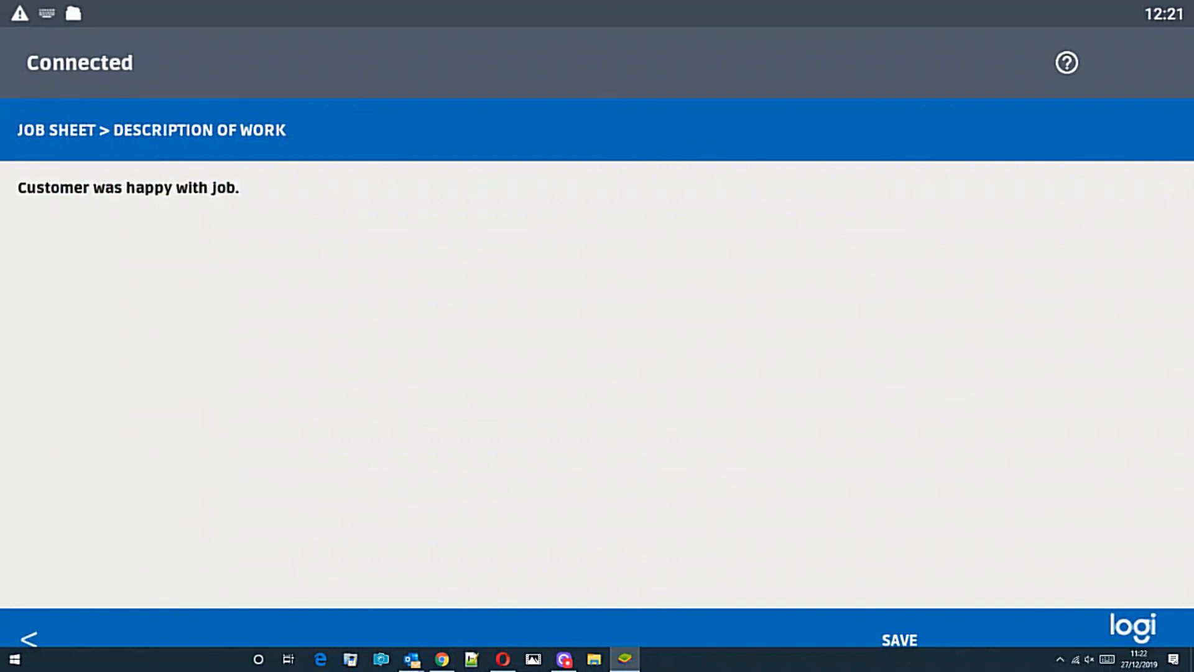
text( She smashed the vase and not us and she accepts this.)
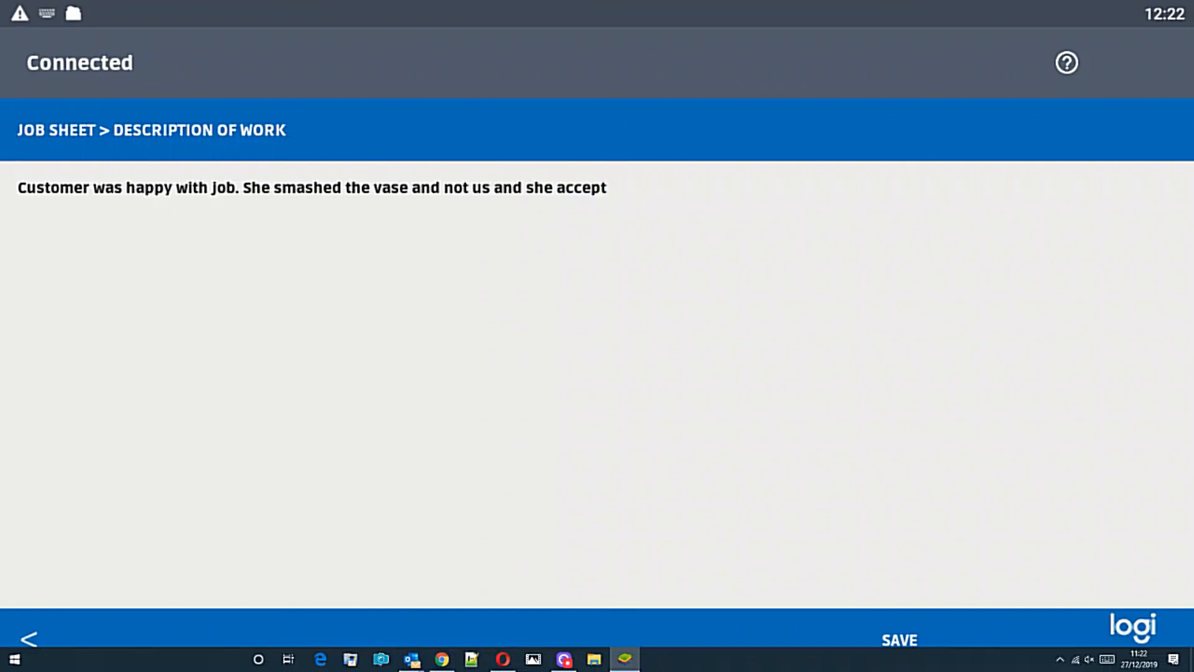
click(913, 635)
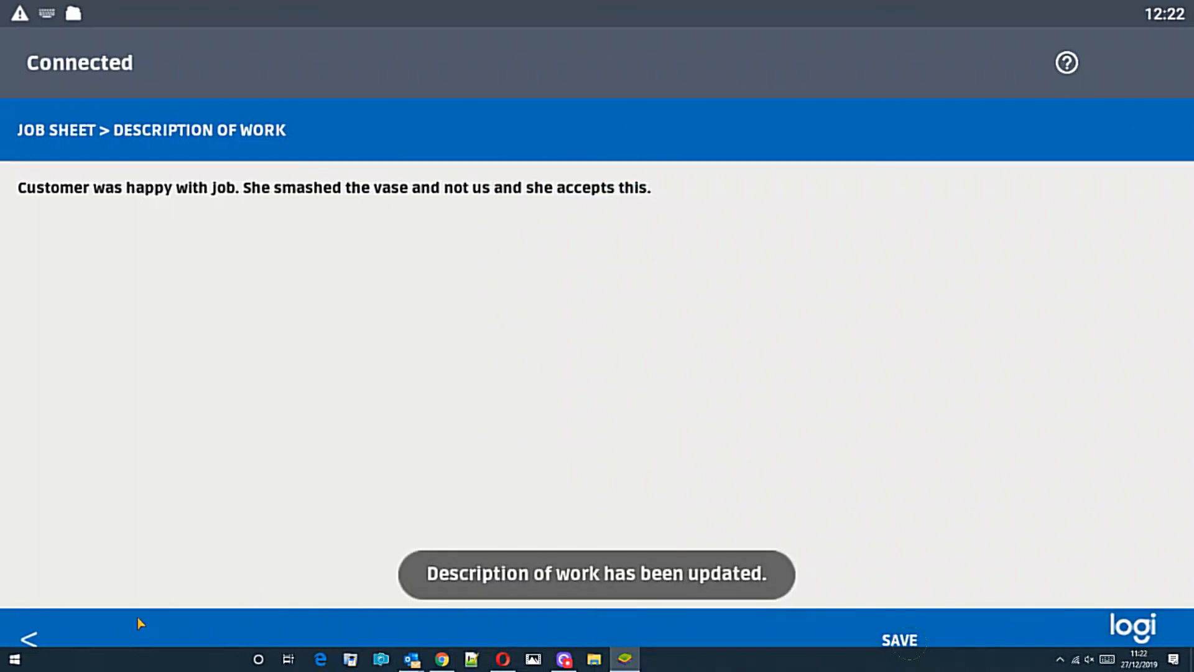
click(31, 634)
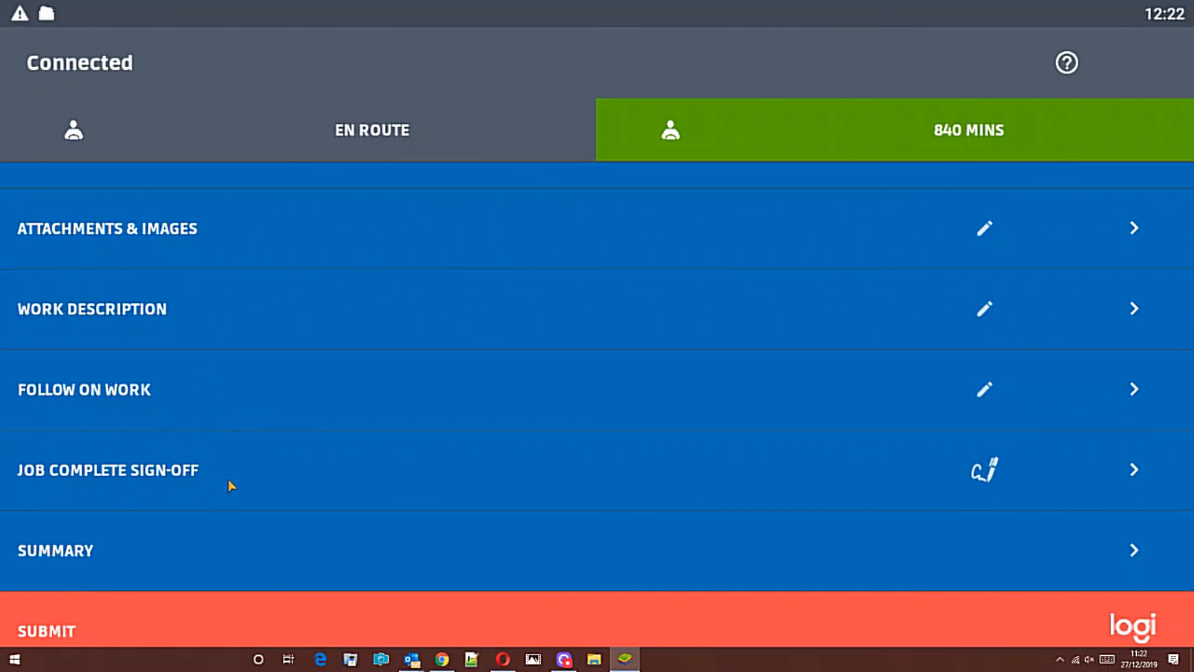
Draw the customer's and engineer's signatures in Job Complete Sign-Off and save them.
click(833, 501)
mouse_move(174, 216)
mouse_down()
mouse_move(144, 245)
mouse_move(522, 219)
mouse_up()
drag(679, 269, 1026, 246)
drag(233, 505, 945, 498)
click(996, 639)
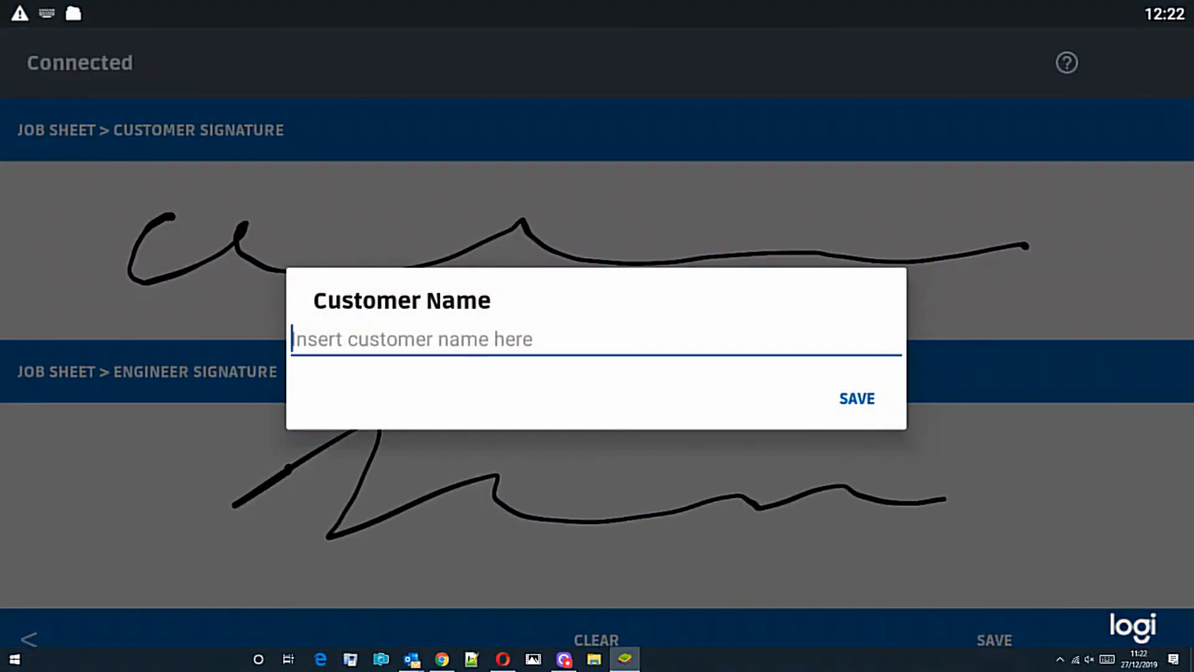
Enter the customer's name for the sign-off, then submit the completed job sheet.
text(Mr Jones)
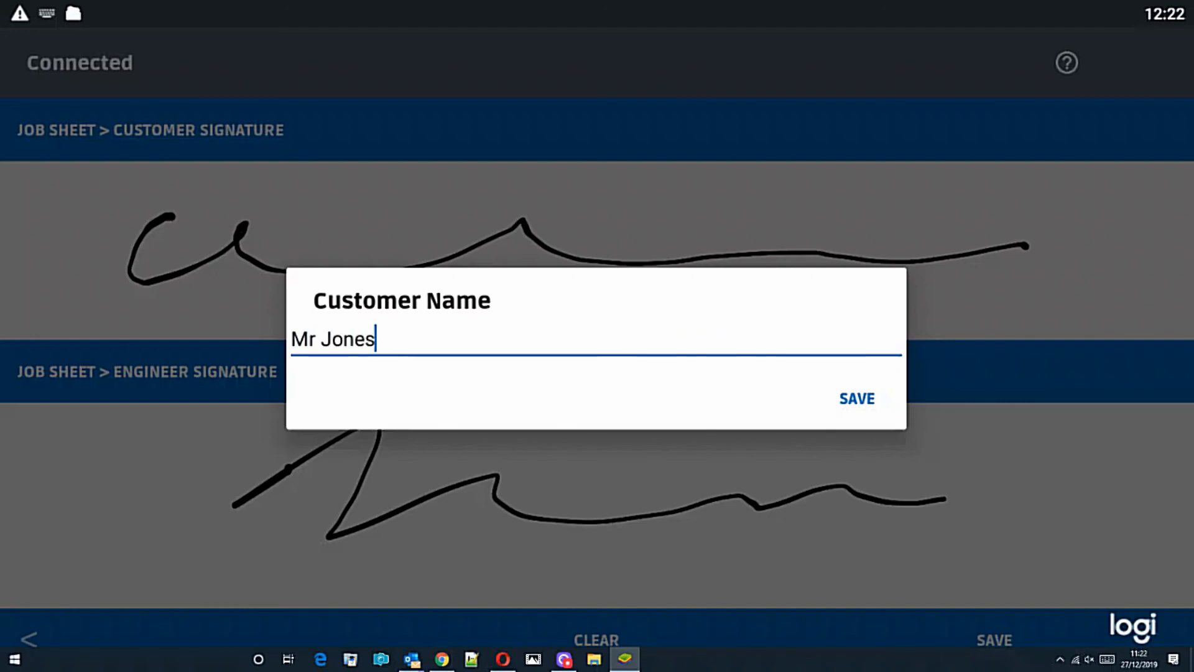
click(827, 405)
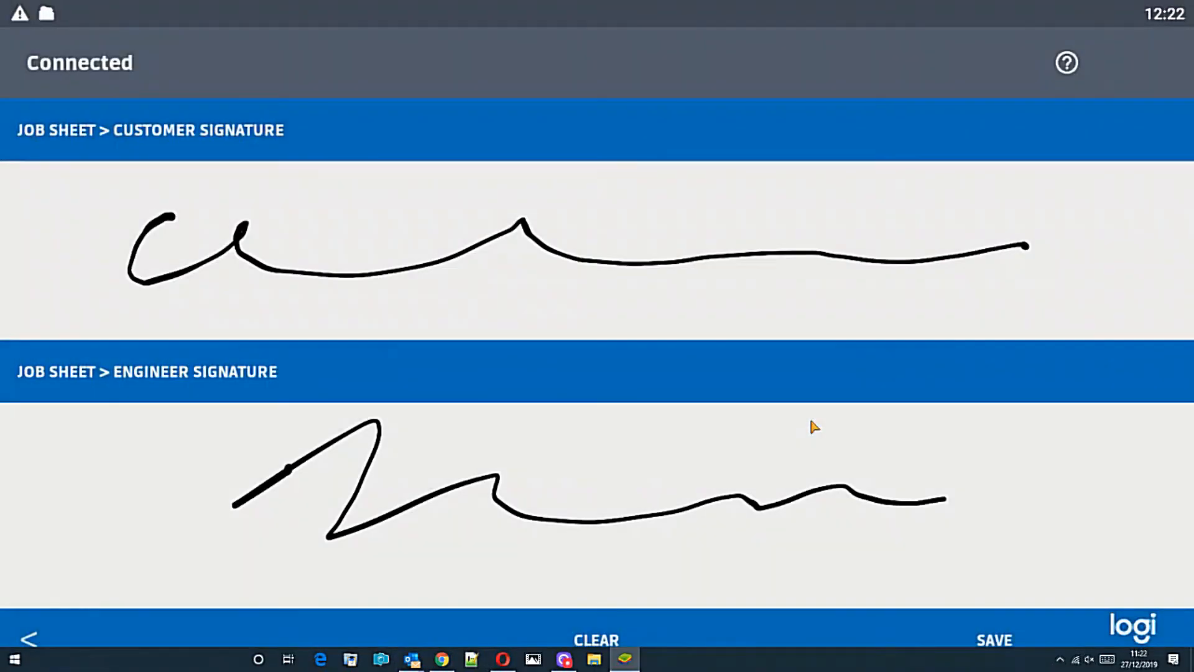
click(30, 640)
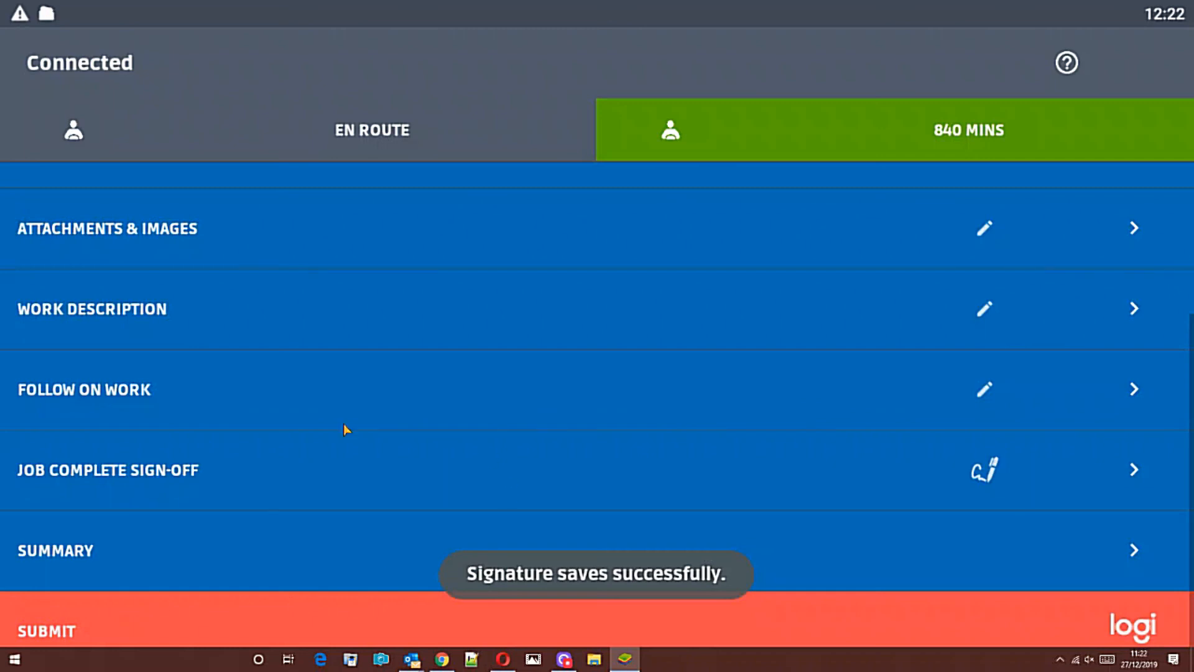
click(61, 633)
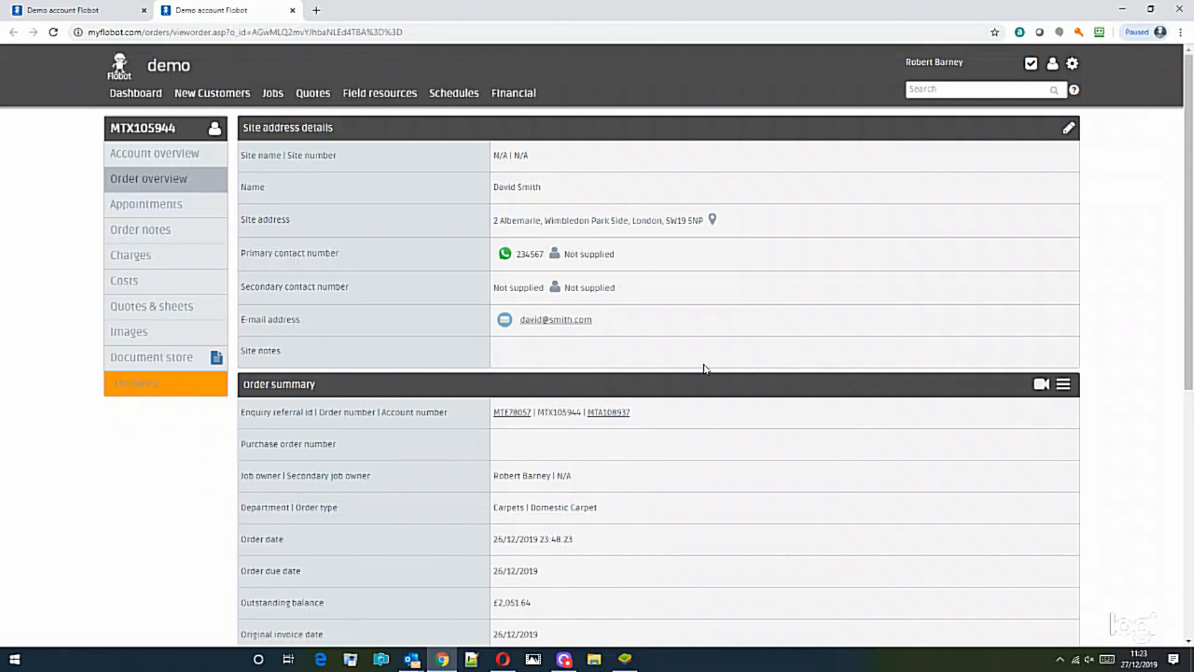
View the system jobsheet from the order's Document store as a PDF.
click(172, 363)
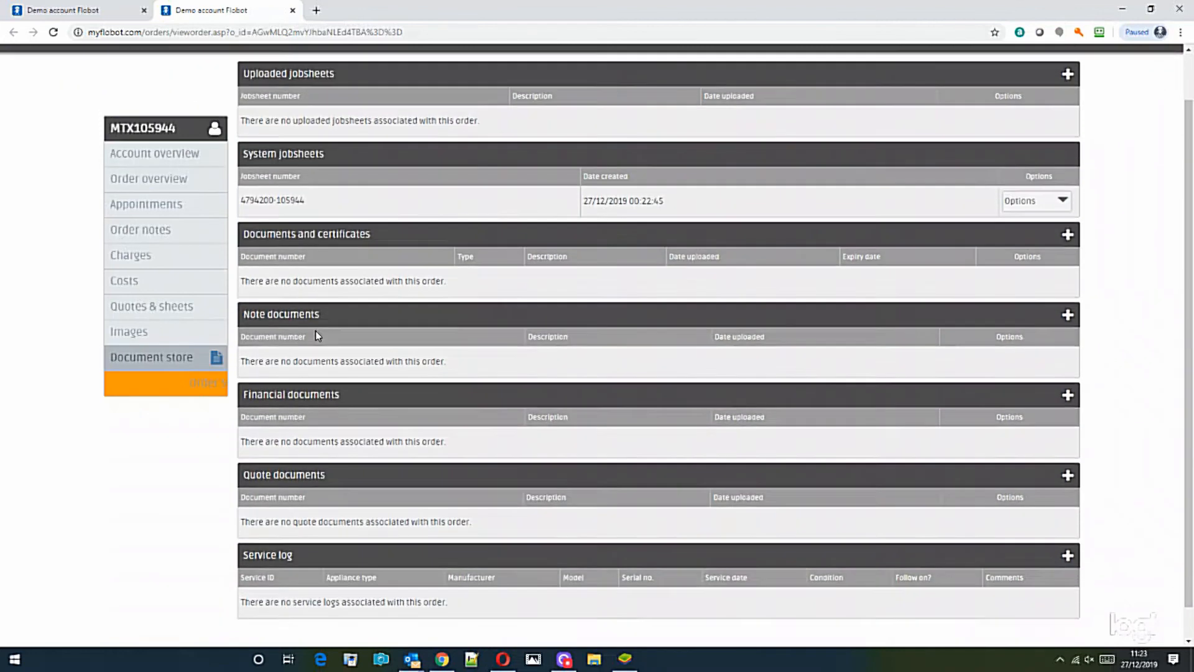
click(1036, 166)
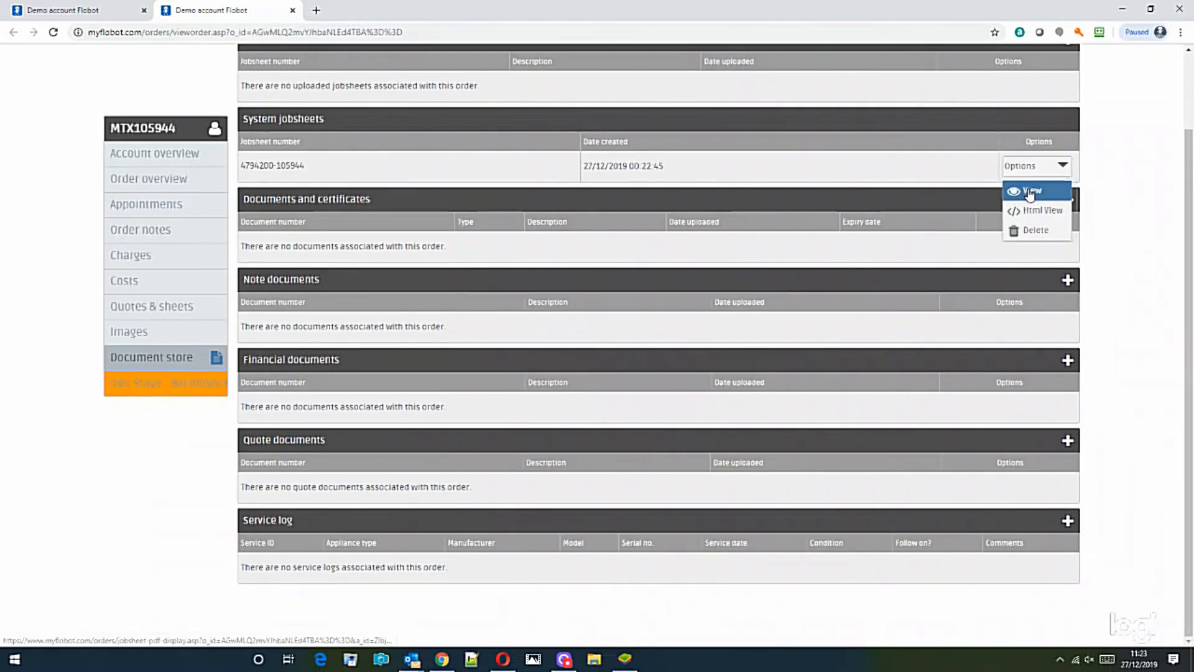
click(1030, 194)
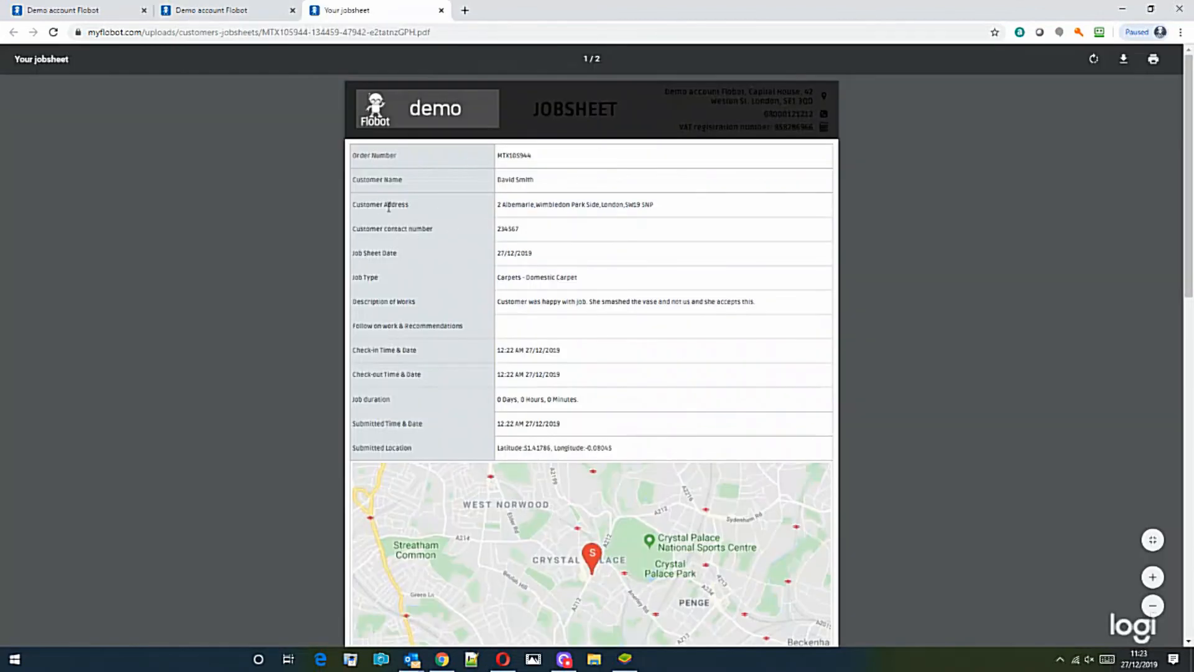
Scroll through both jobsheet PDF pages, checking the Description of works, photos and signatures, then return to the order tab.
scroll(578, 363, down, 2)
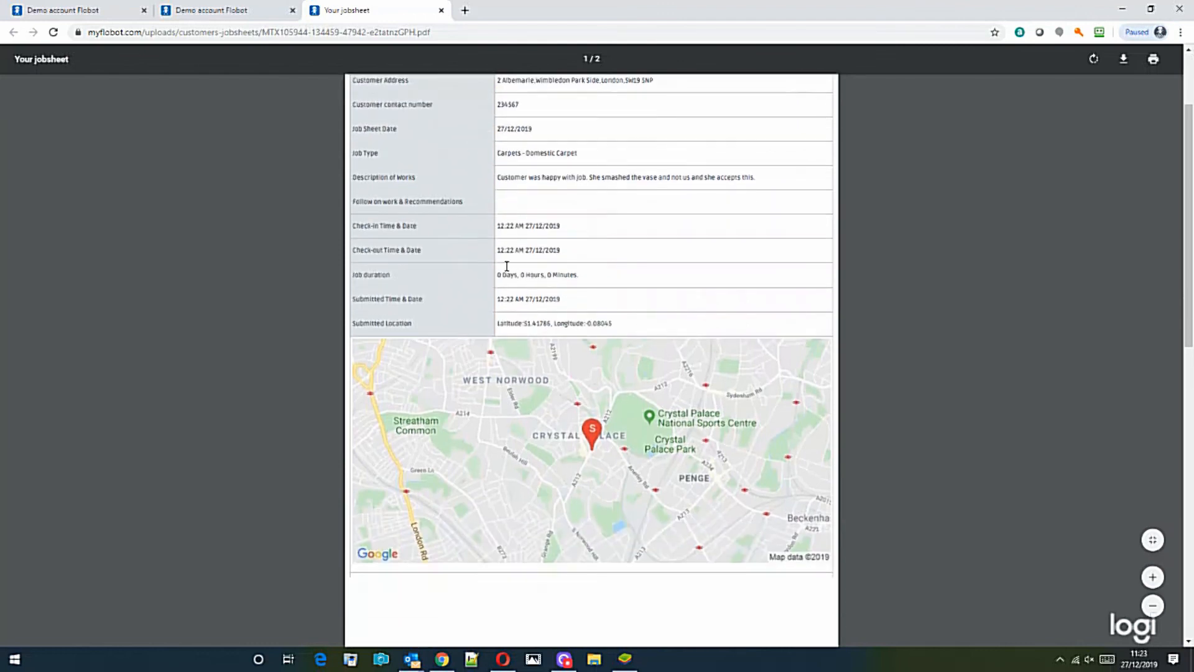
drag(545, 182, 787, 179)
click(610, 258)
scroll(529, 241, down, 3)
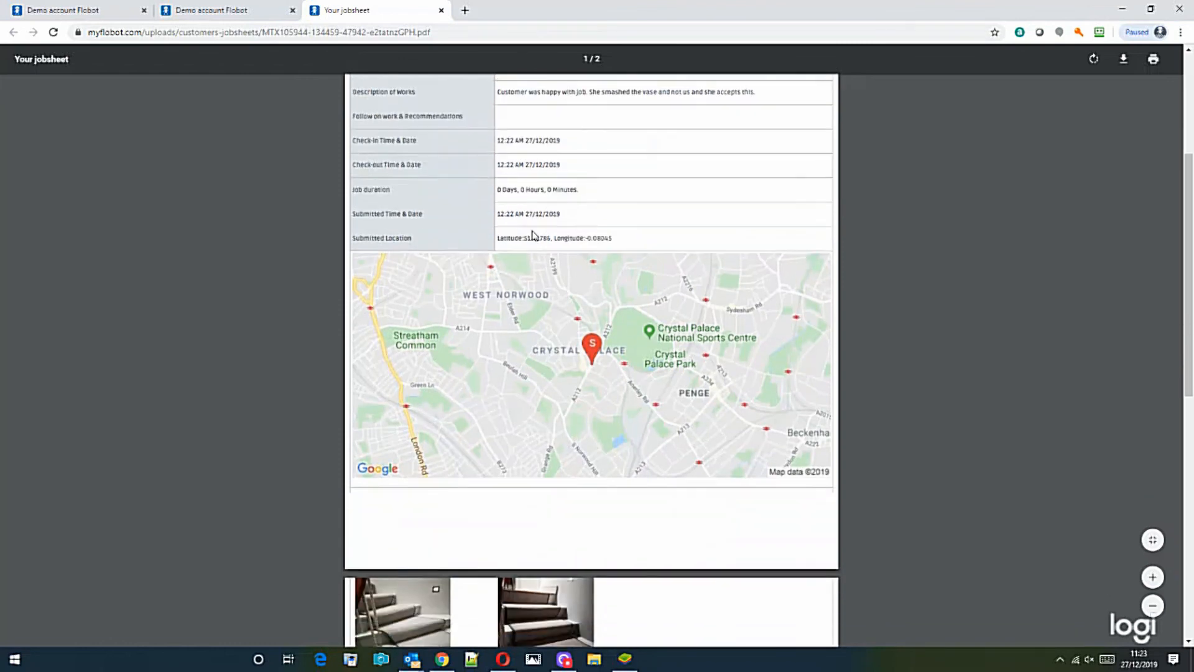
scroll(632, 256, down, 8)
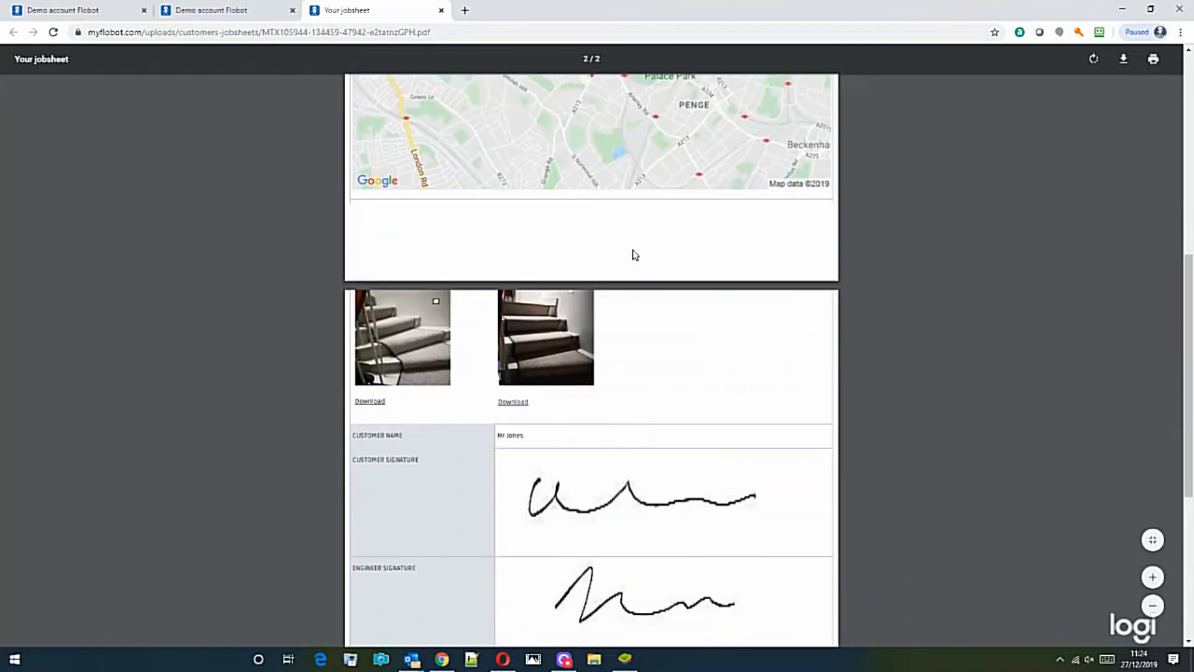
scroll(647, 236, up, 3)
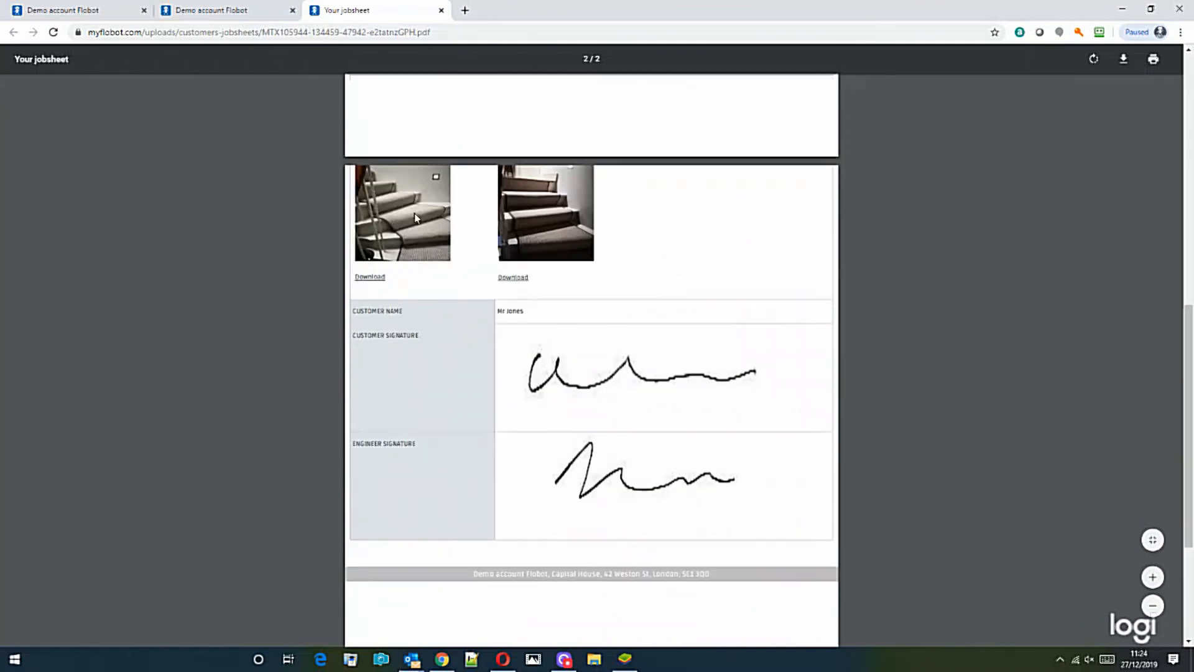
scroll(650, 489, down, 3)
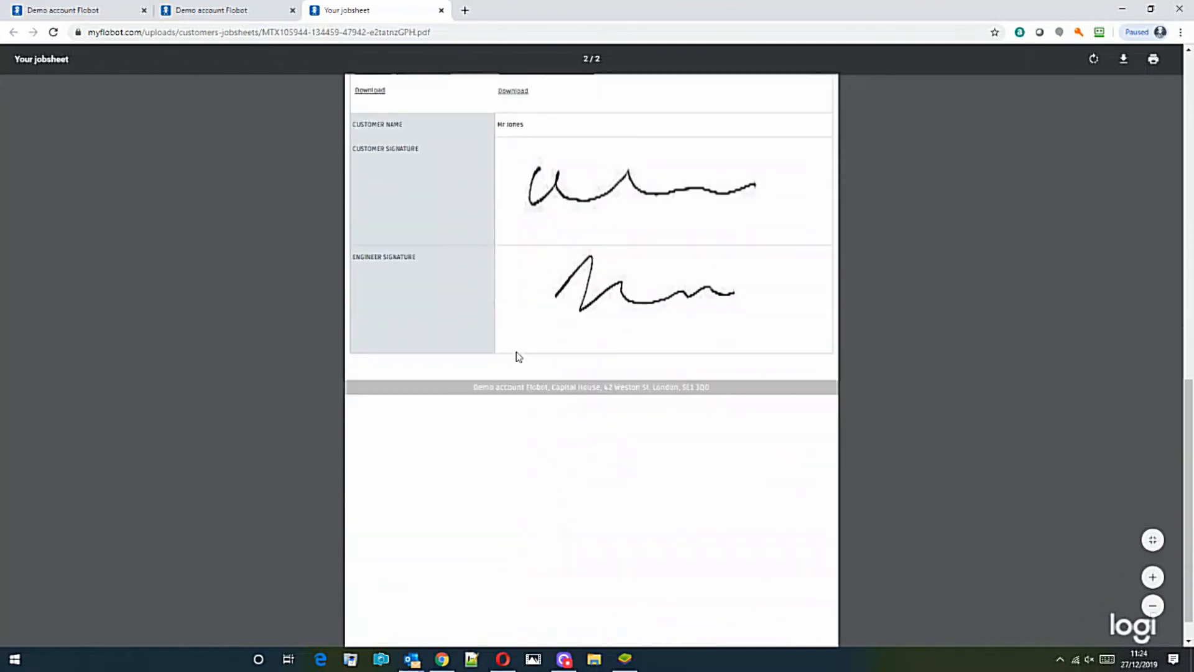
click(211, 10)
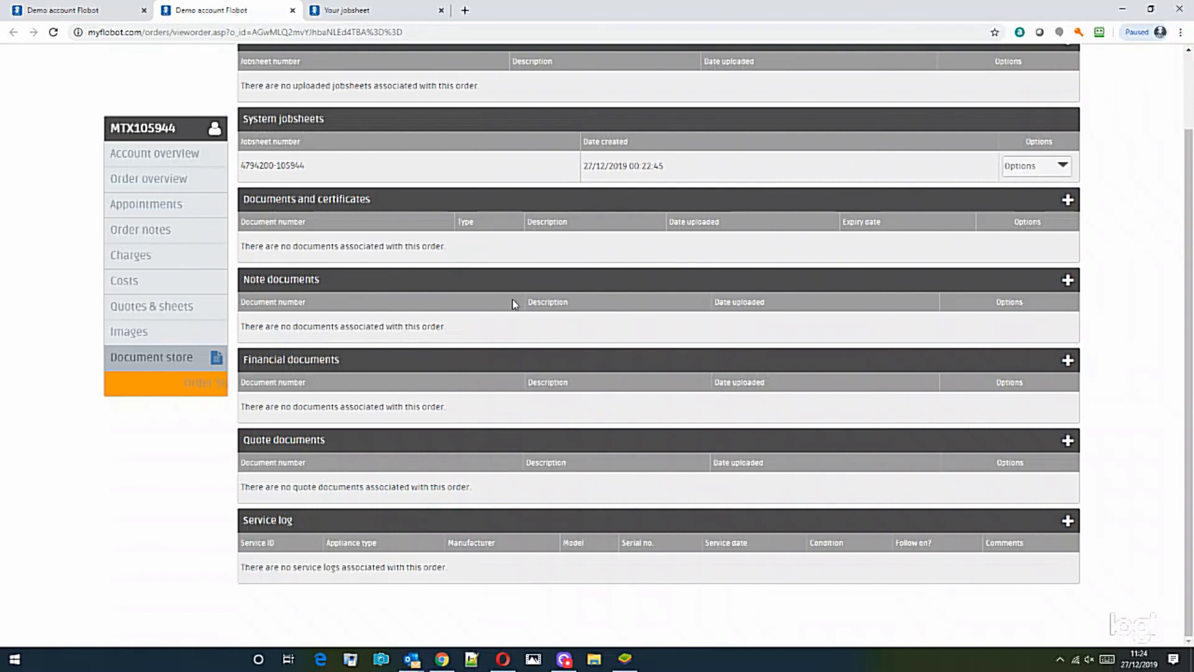
Review the order's Charges page showing £2,051.64 outstanding and open the Customer charges menu.
click(138, 259)
scroll(398, 302, down, 2)
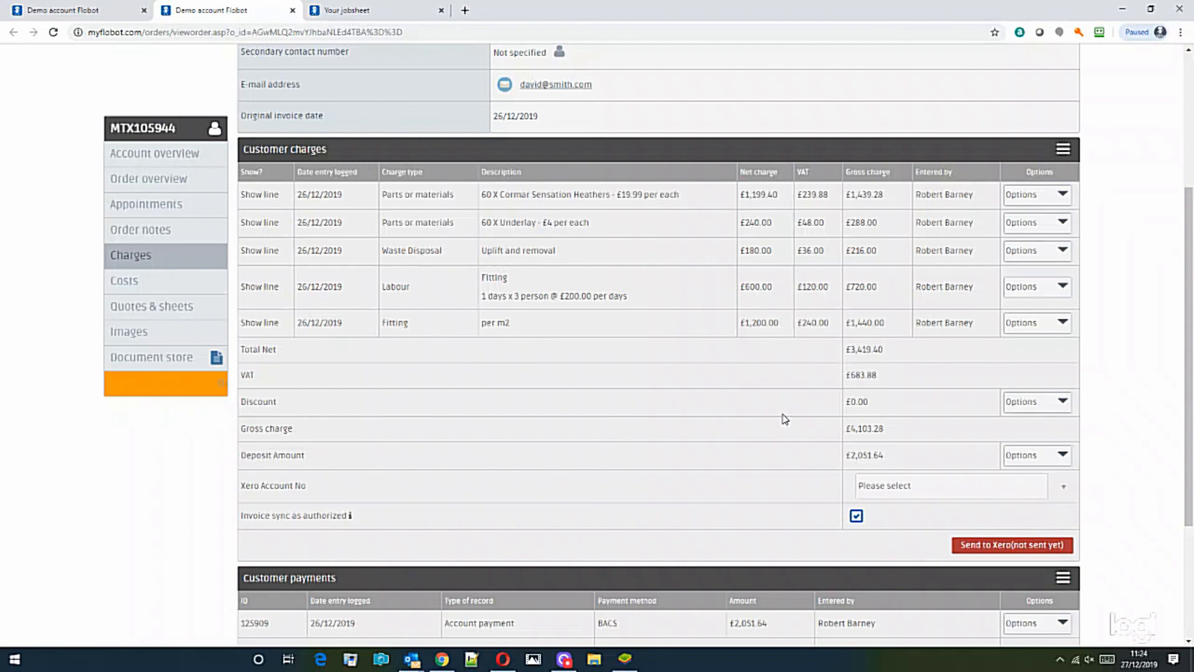
scroll(782, 424, down, 3)
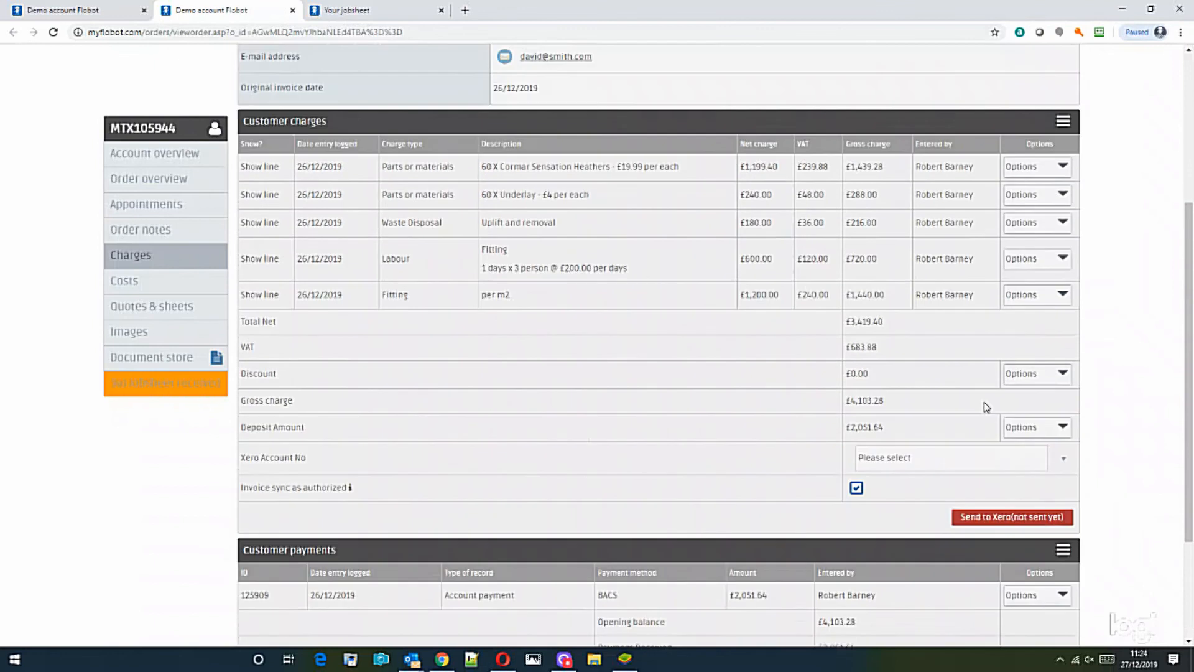
scroll(980, 448, up, 3)
click(1063, 151)
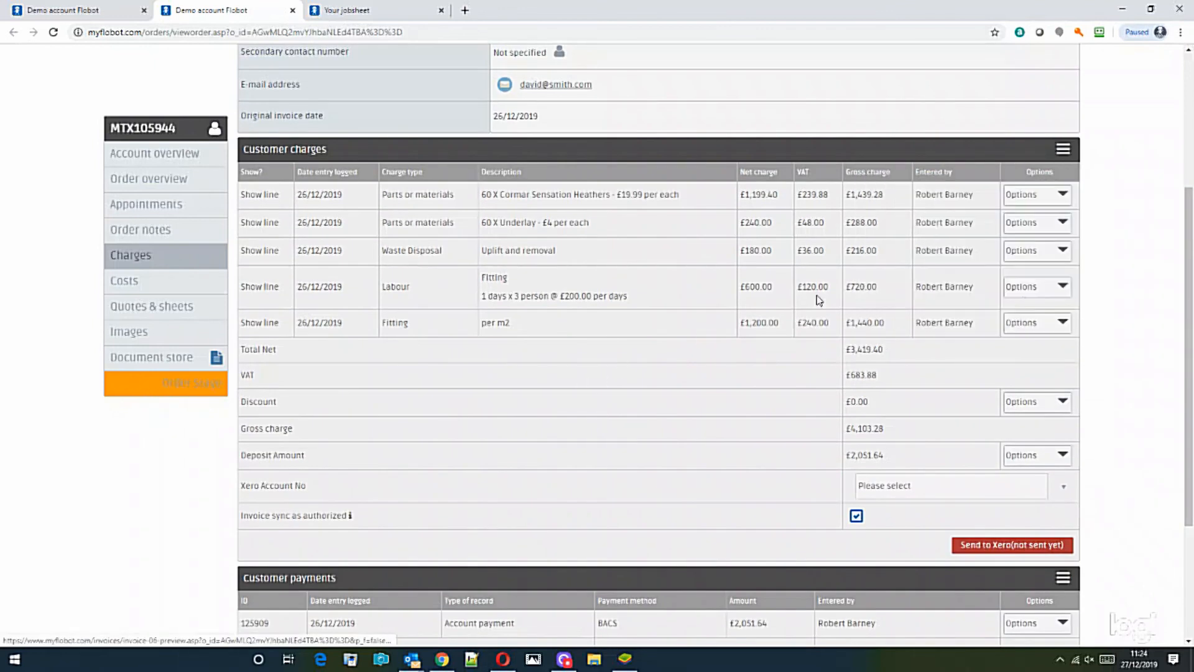
mouse_move(1063, 155)
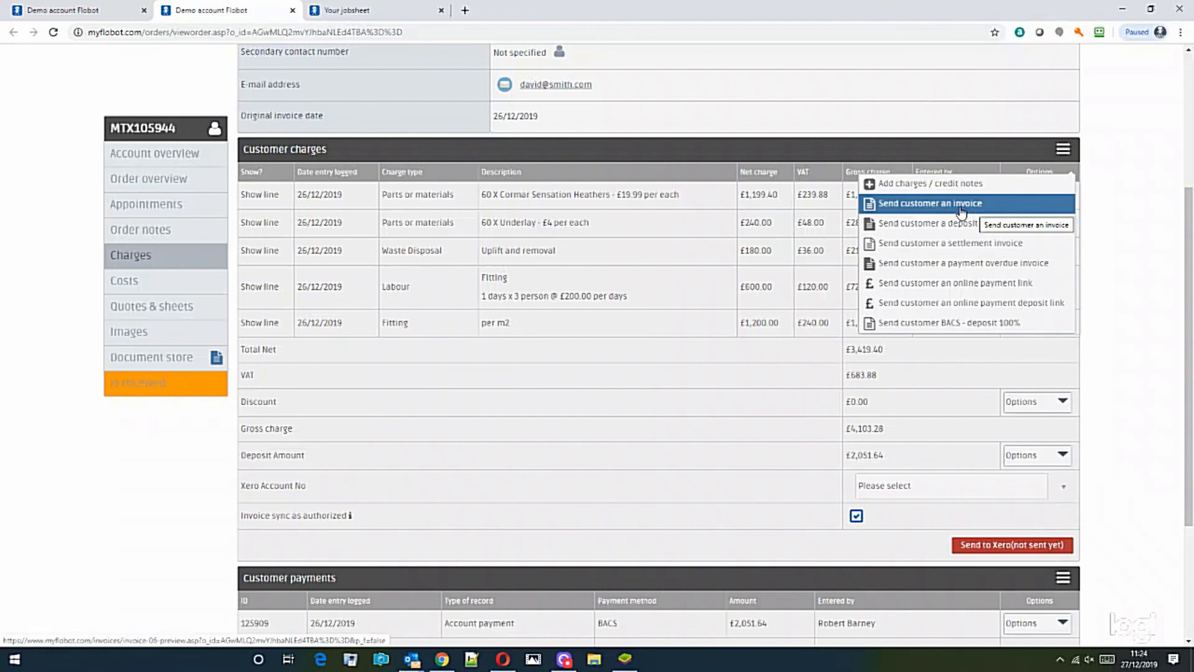
Preview the Send customer an invoice form and its Attach quote list, then go back unsent.
click(963, 211)
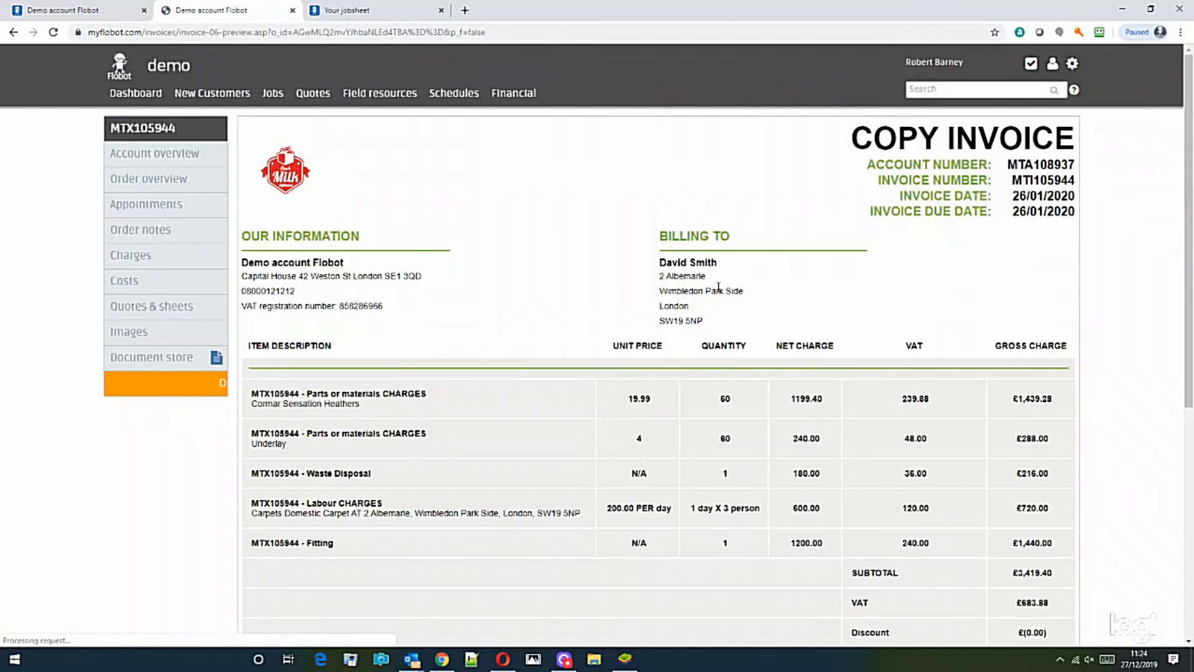
scroll(732, 326, down, 6)
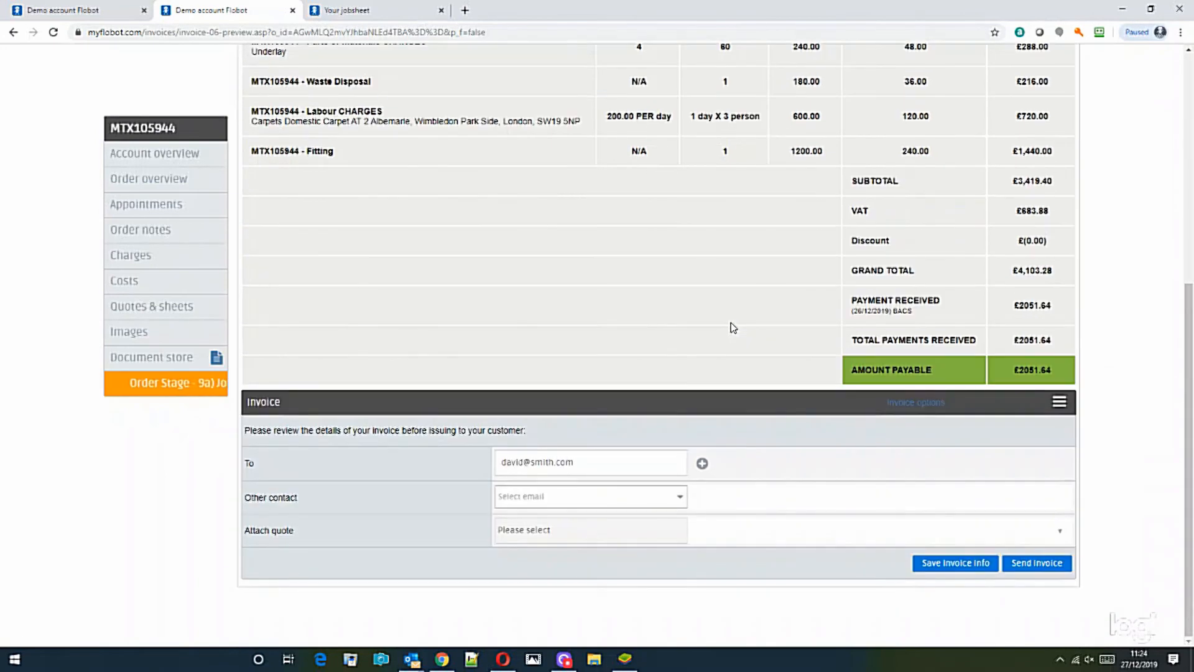
click(593, 536)
click(840, 529)
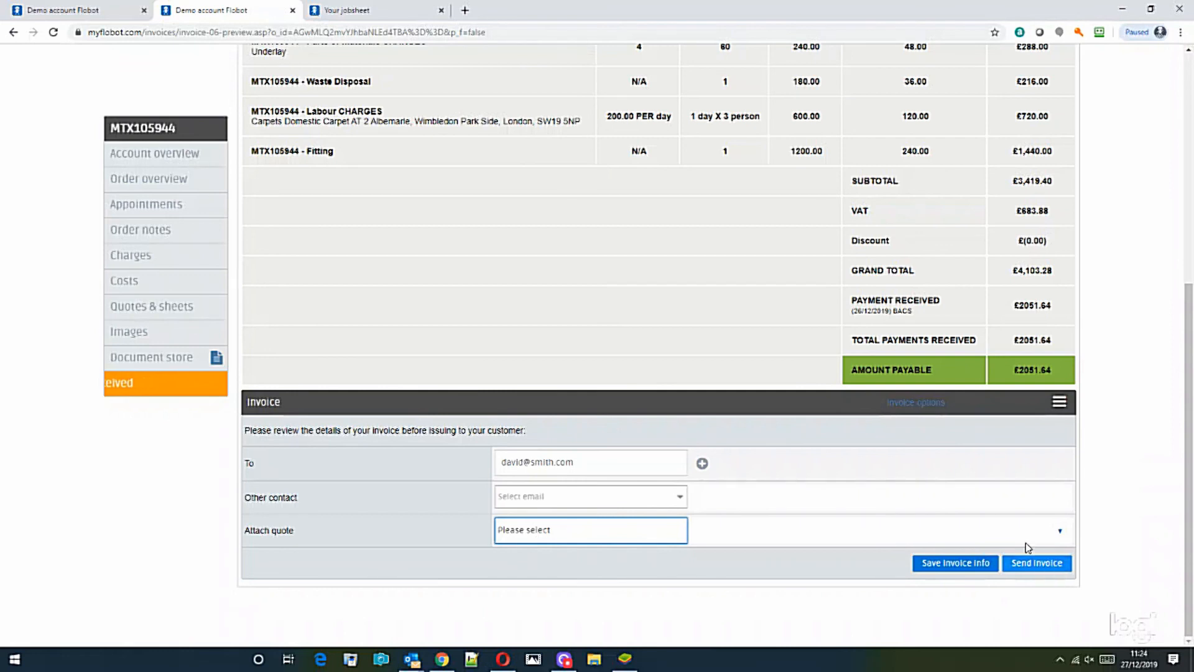
click(13, 32)
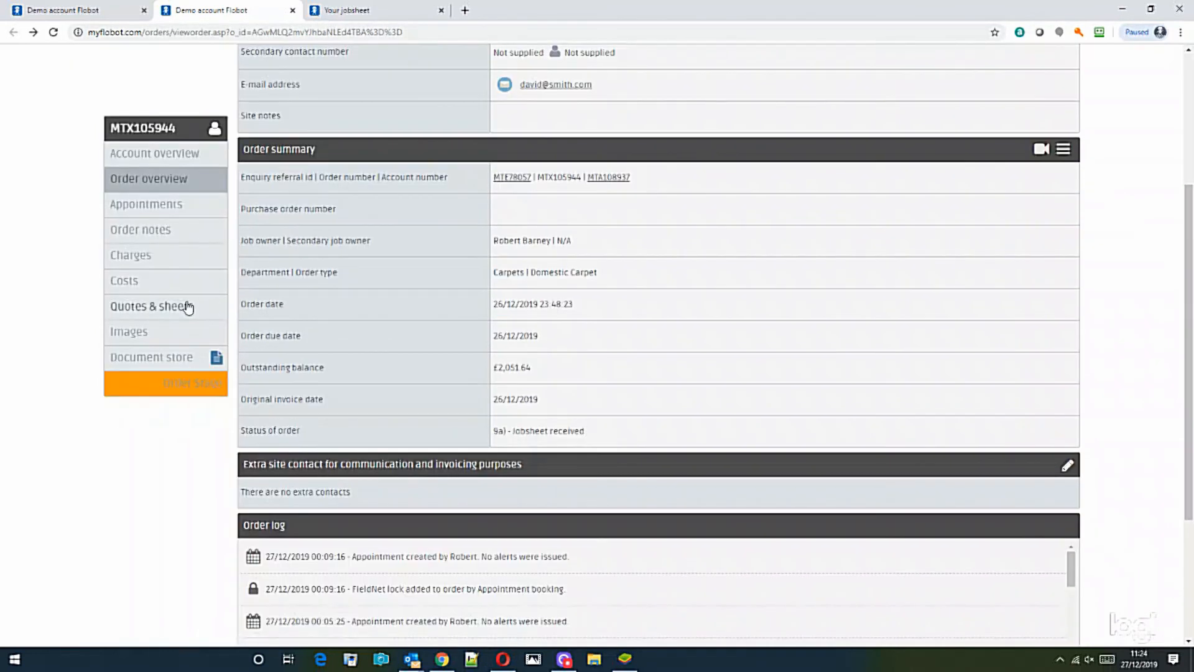
Record another payment of 2051.64 by BACS dated 27/12/2019 from Customer payments and save it.
click(147, 255)
scroll(861, 460, down, 3)
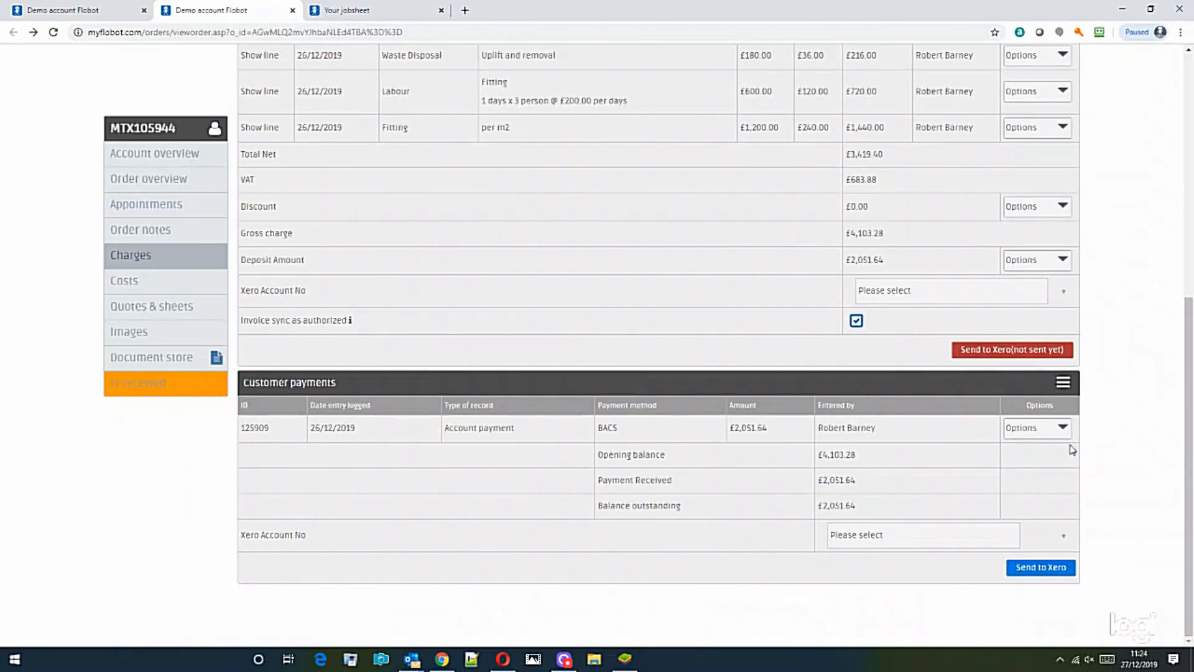
click(1064, 384)
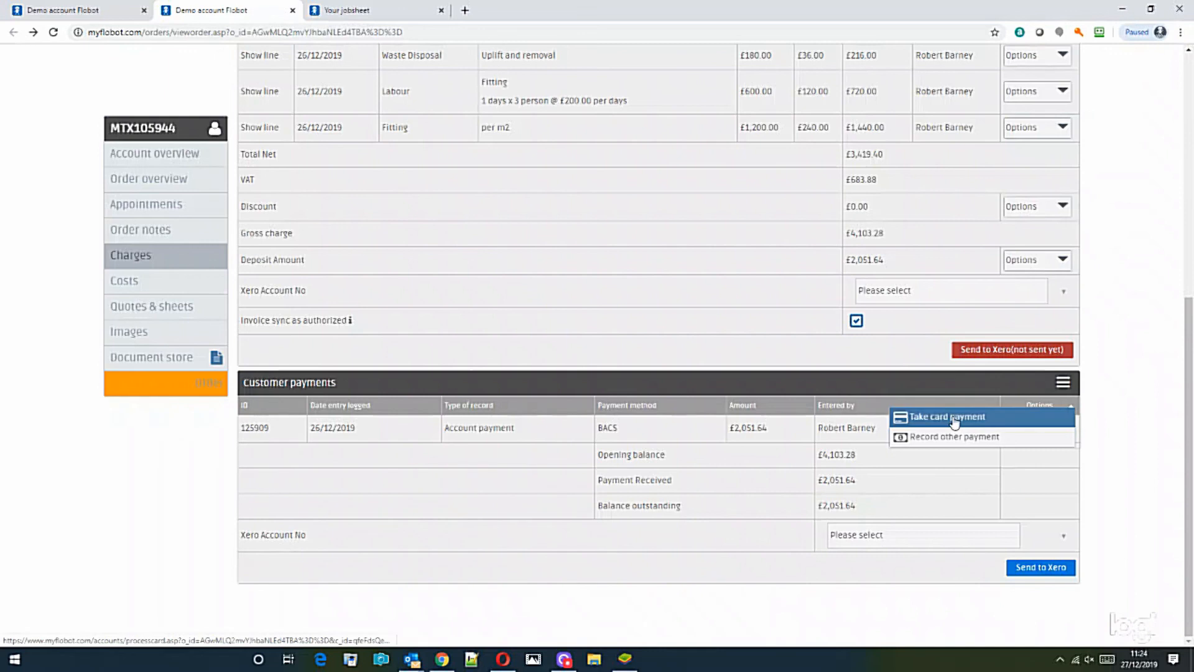
click(948, 439)
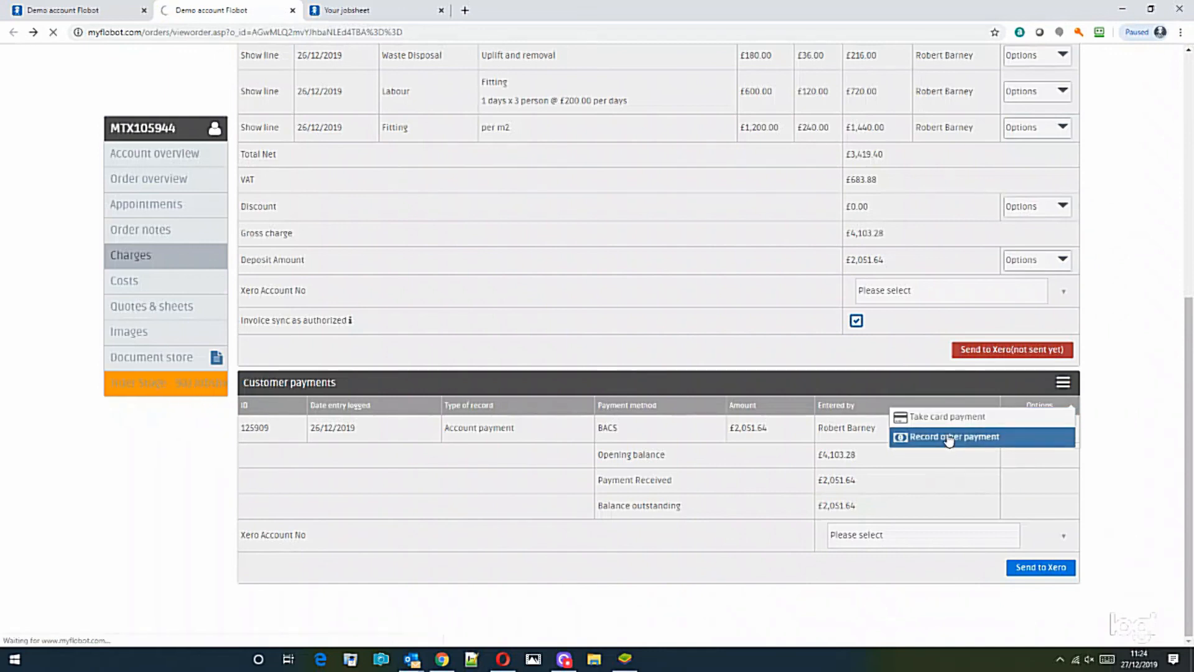
click(448, 187)
click(493, 236)
click(1054, 259)
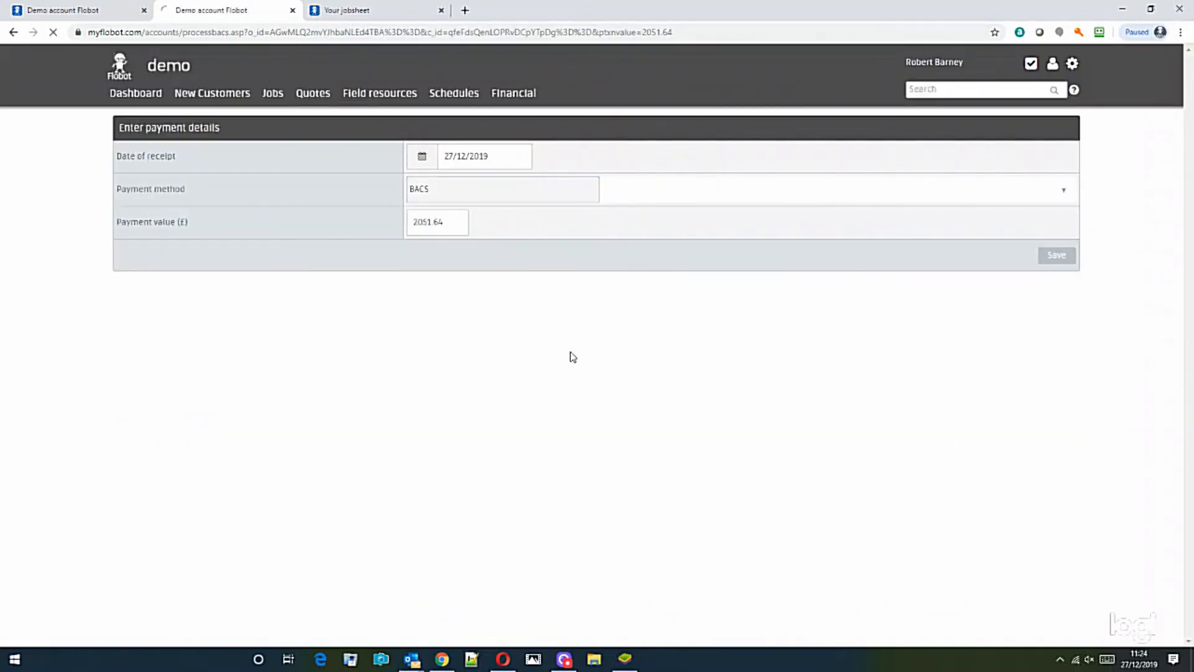